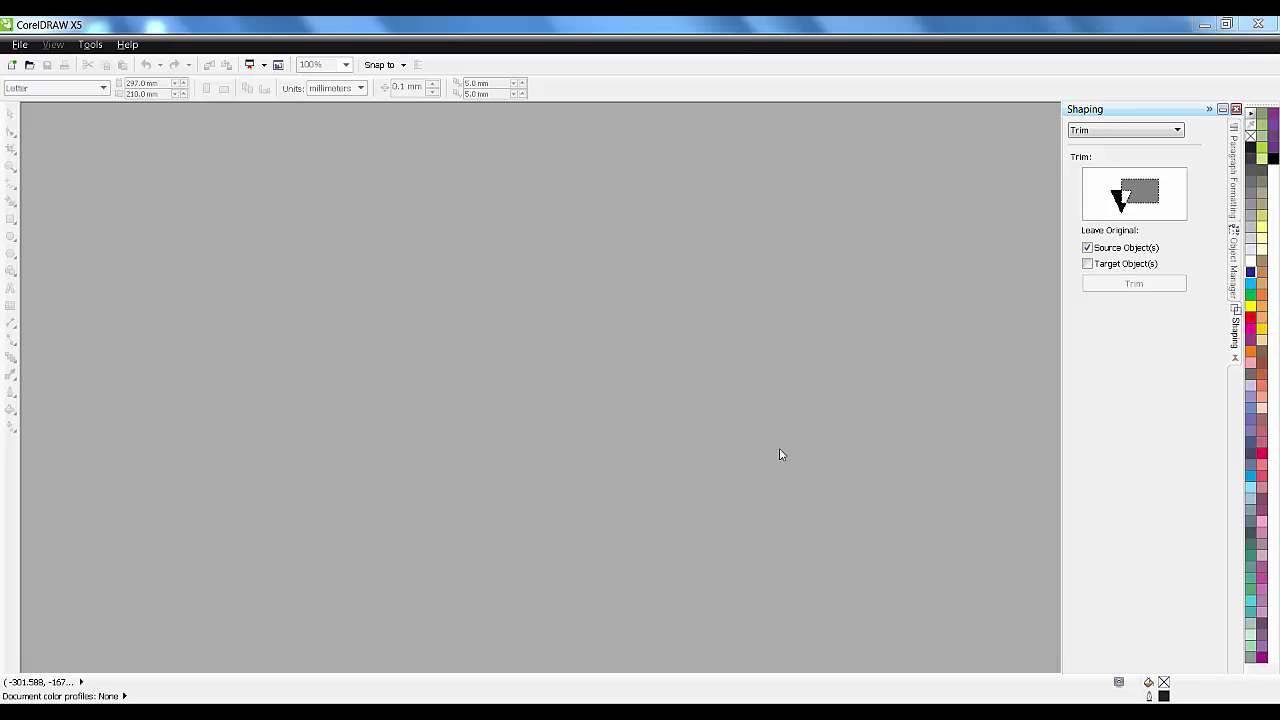
- Start a new document named 'Logo' with an A4 page size
left_click(12, 65)
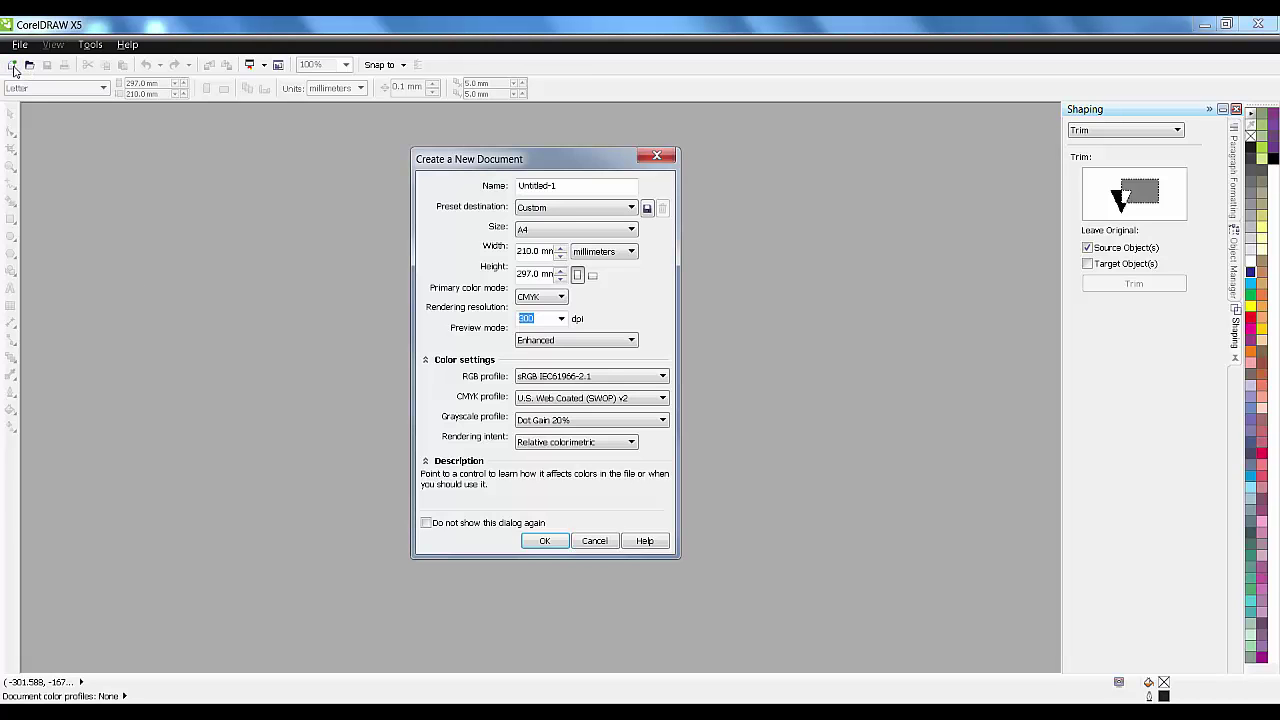
left_click_drag(590, 187, 296, 186)
type("Logo")
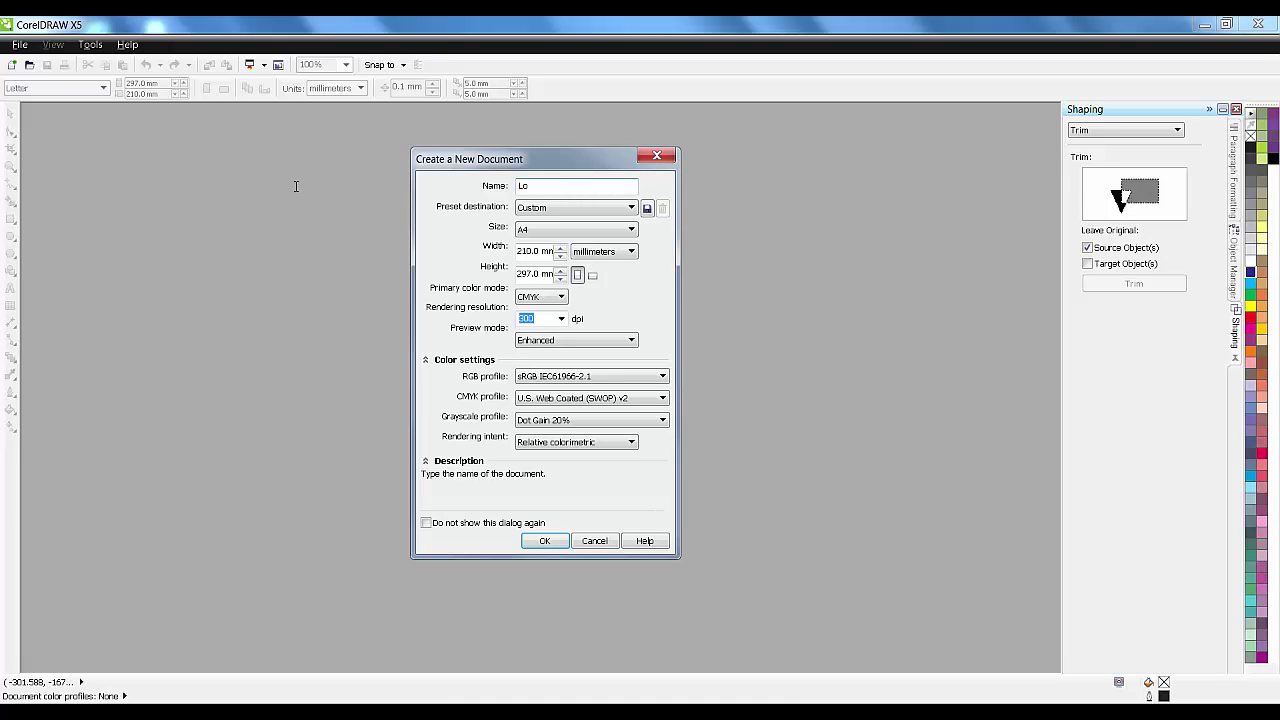
left_click(545, 230)
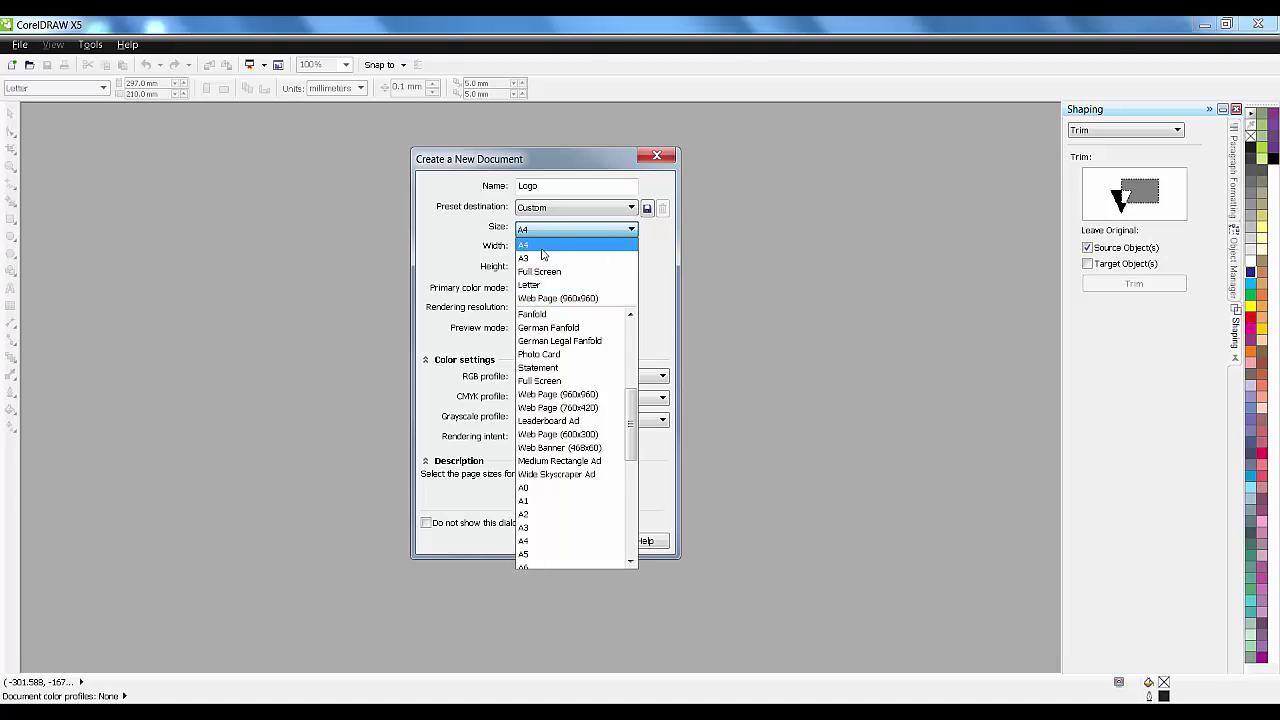
left_click(543, 245)
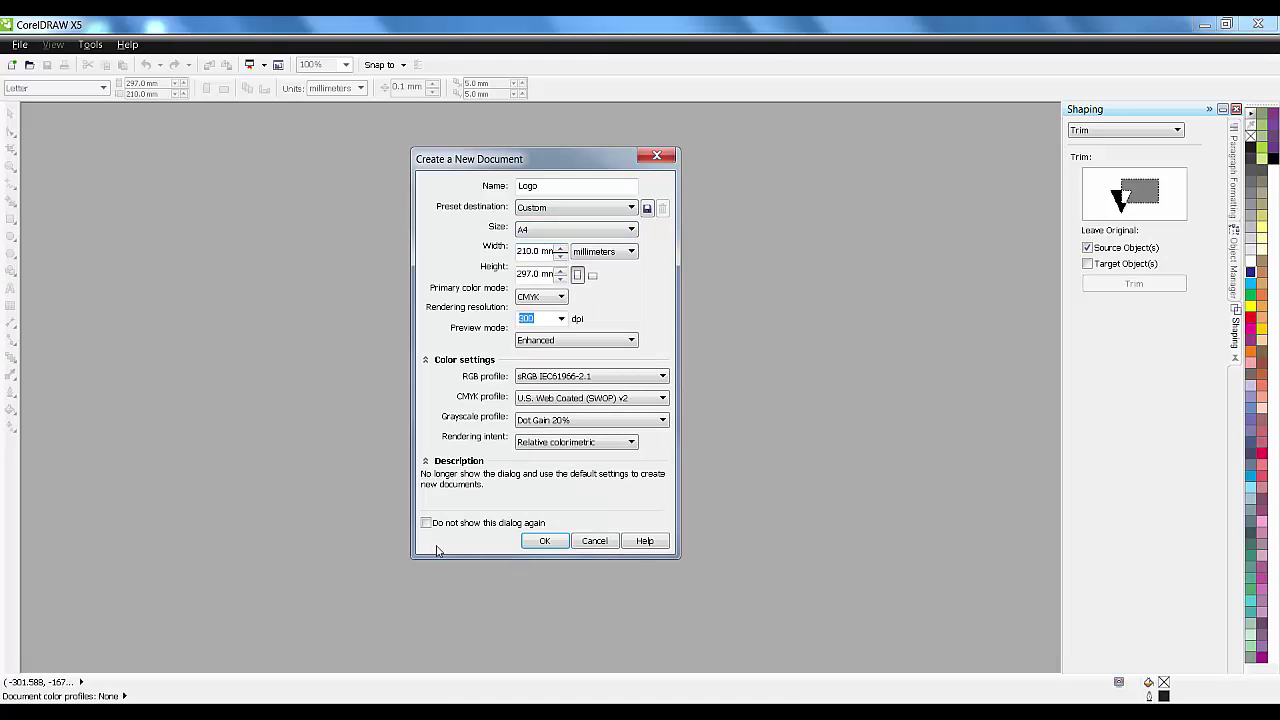
left_click_drag(585, 157, 563, 120)
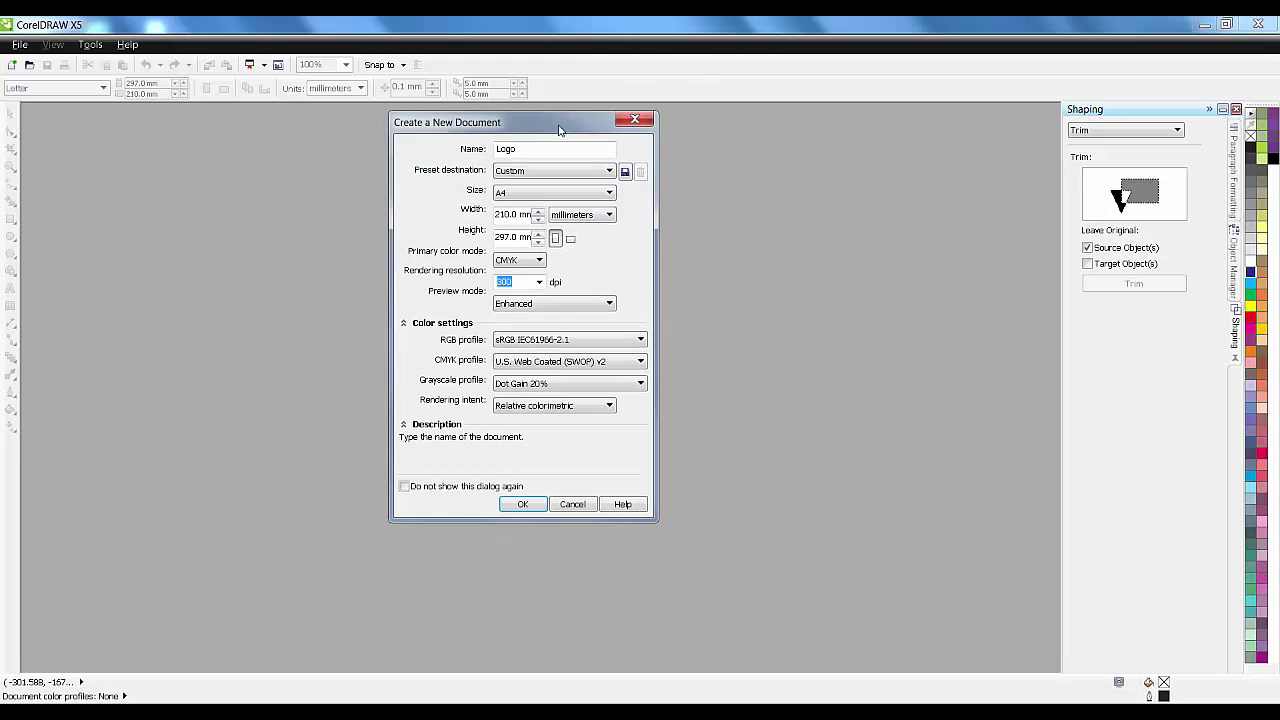
- Keep millimetres, CMYK colour mode and 300 dpi resolution, and create the document
left_click(608, 216)
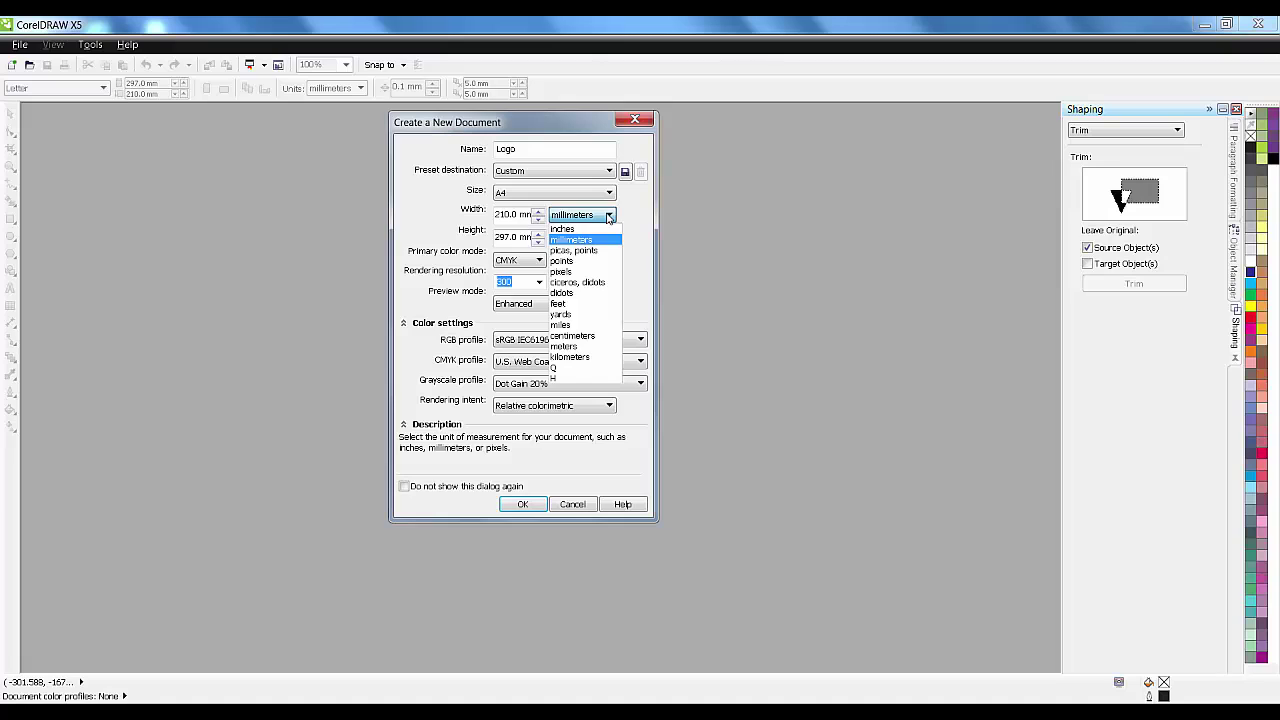
left_click(608, 216)
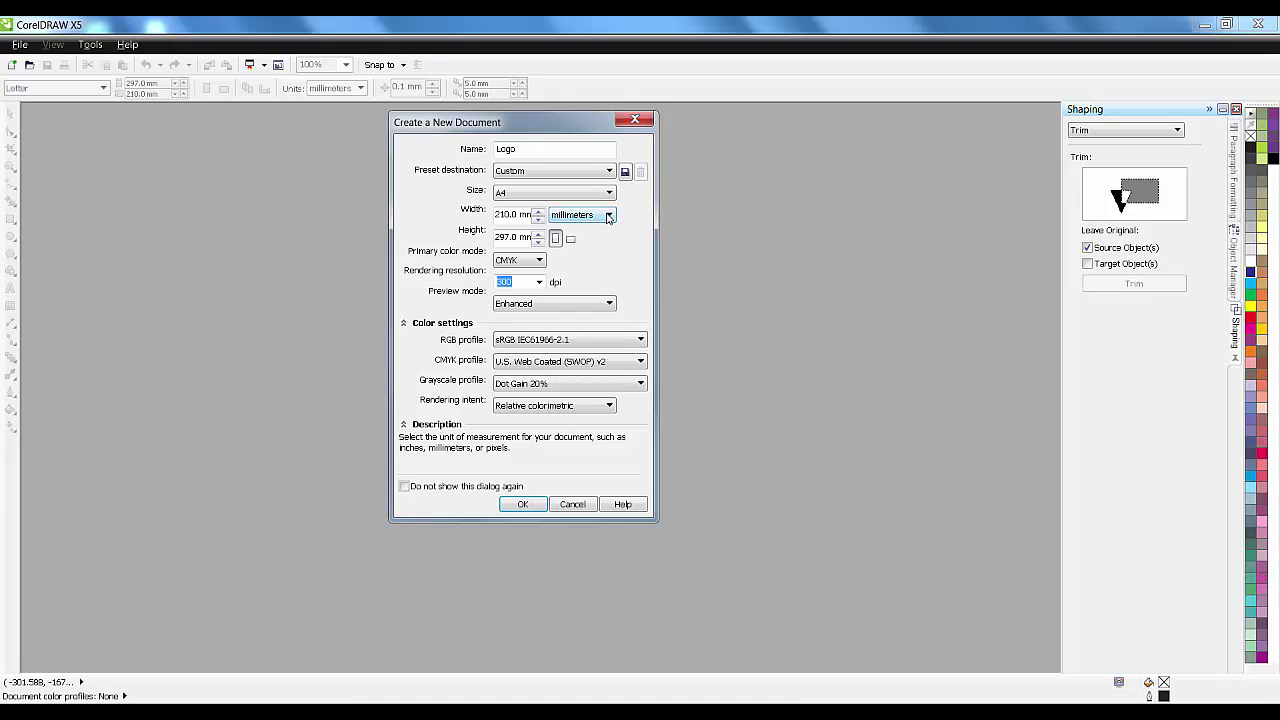
left_click(608, 216)
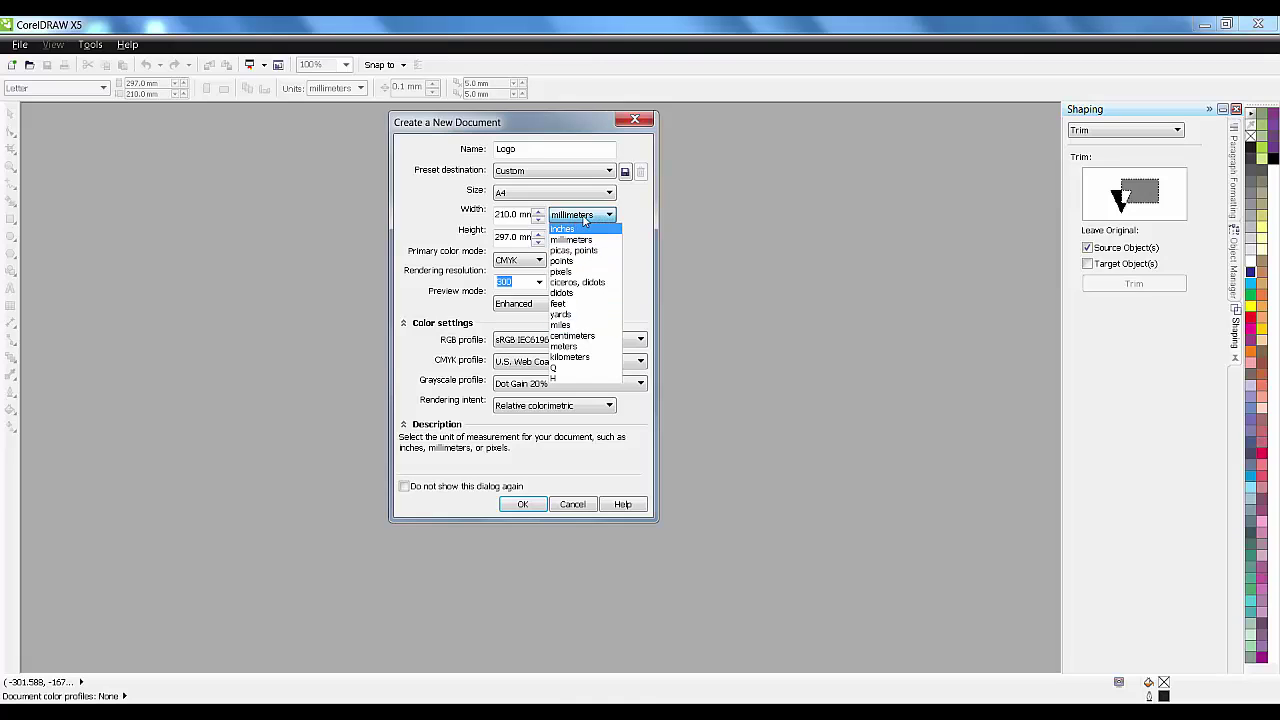
left_click(586, 220)
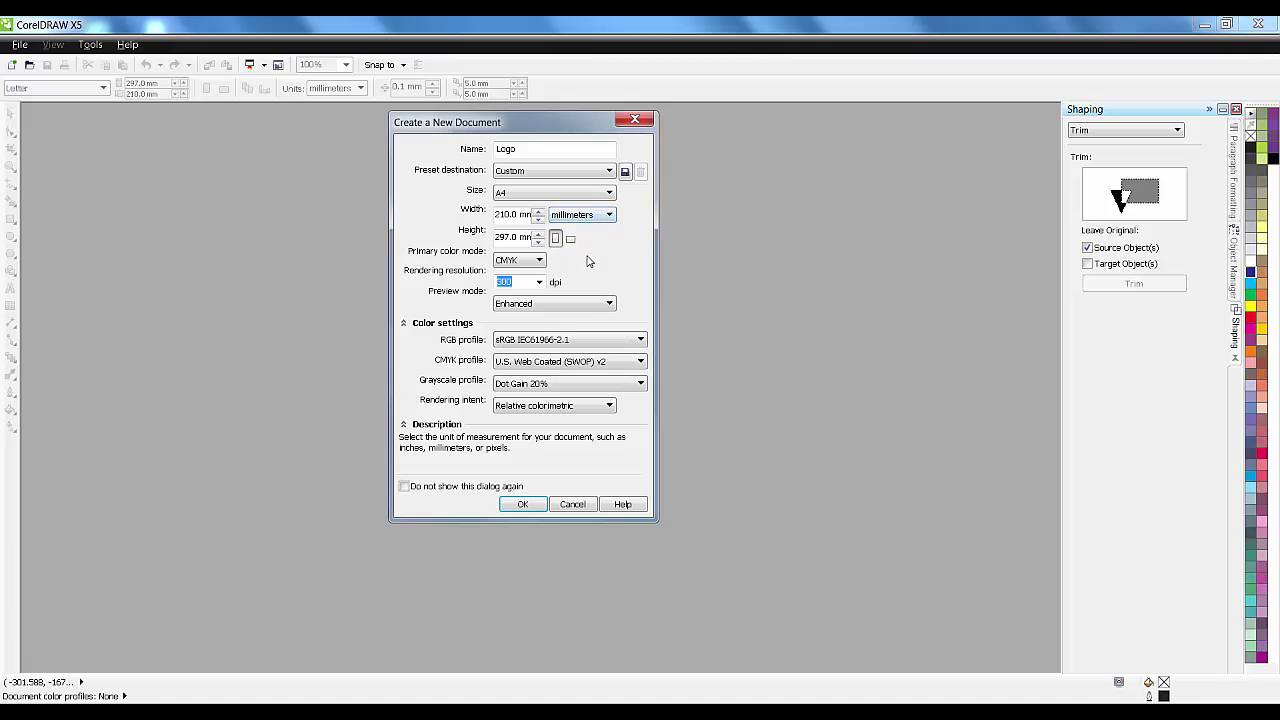
left_click(528, 262)
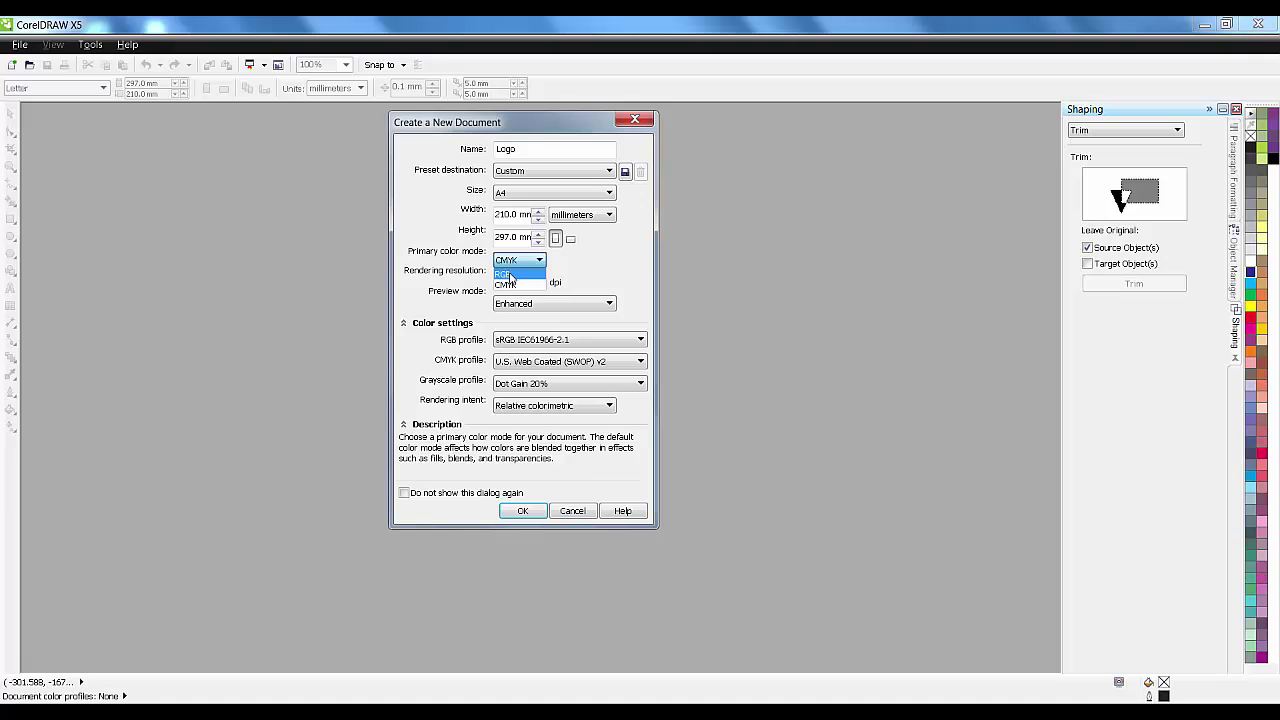
left_click(505, 284)
key("Tab")
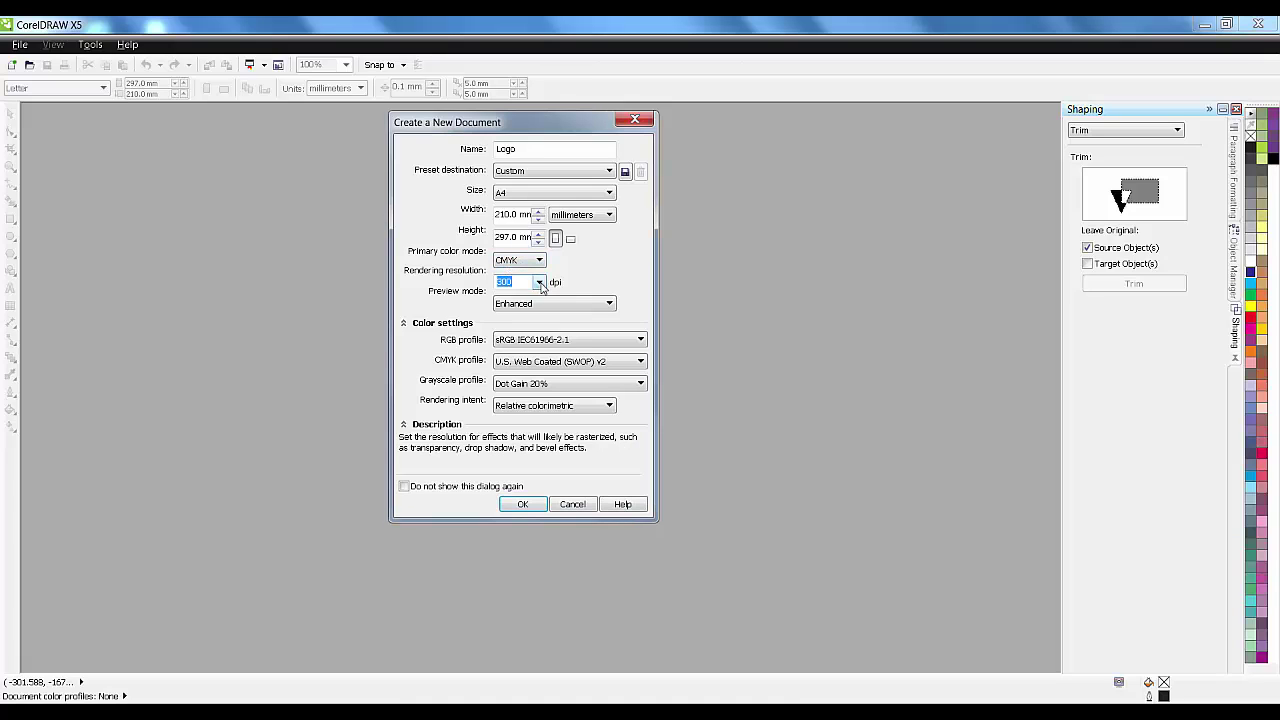
left_click(539, 284)
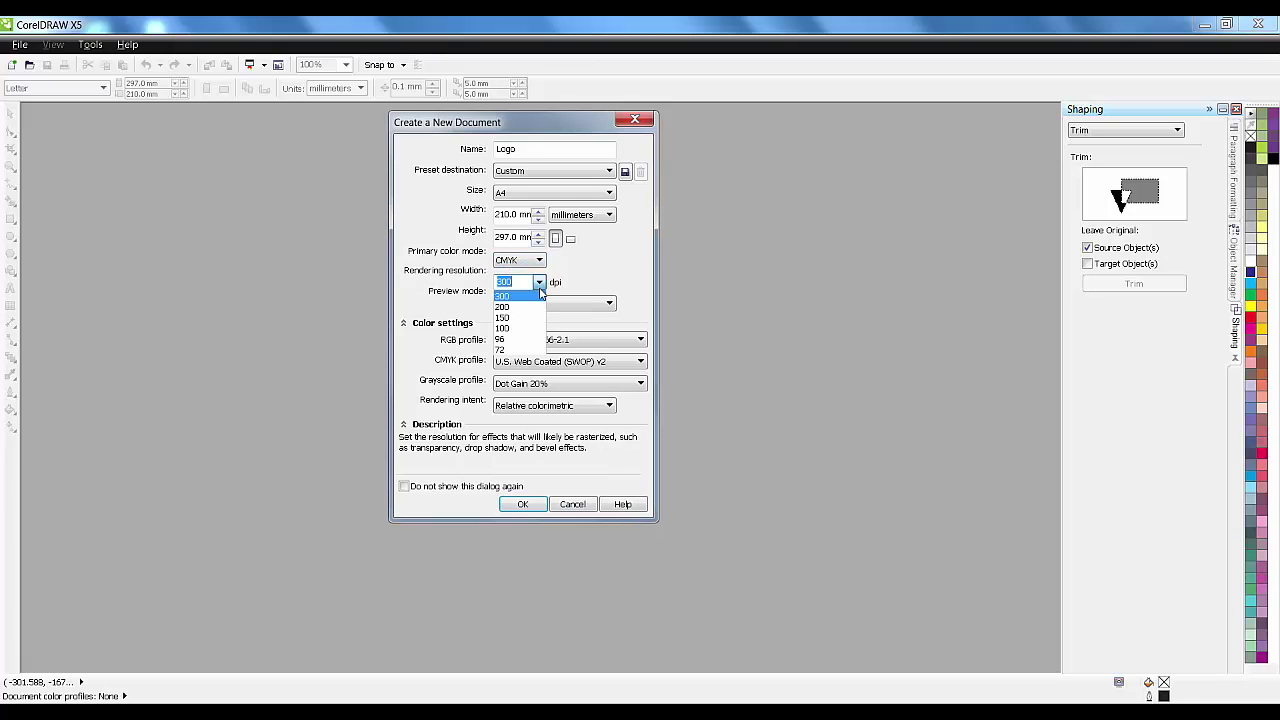
left_click(540, 284)
left_click(541, 283)
left_click(542, 283)
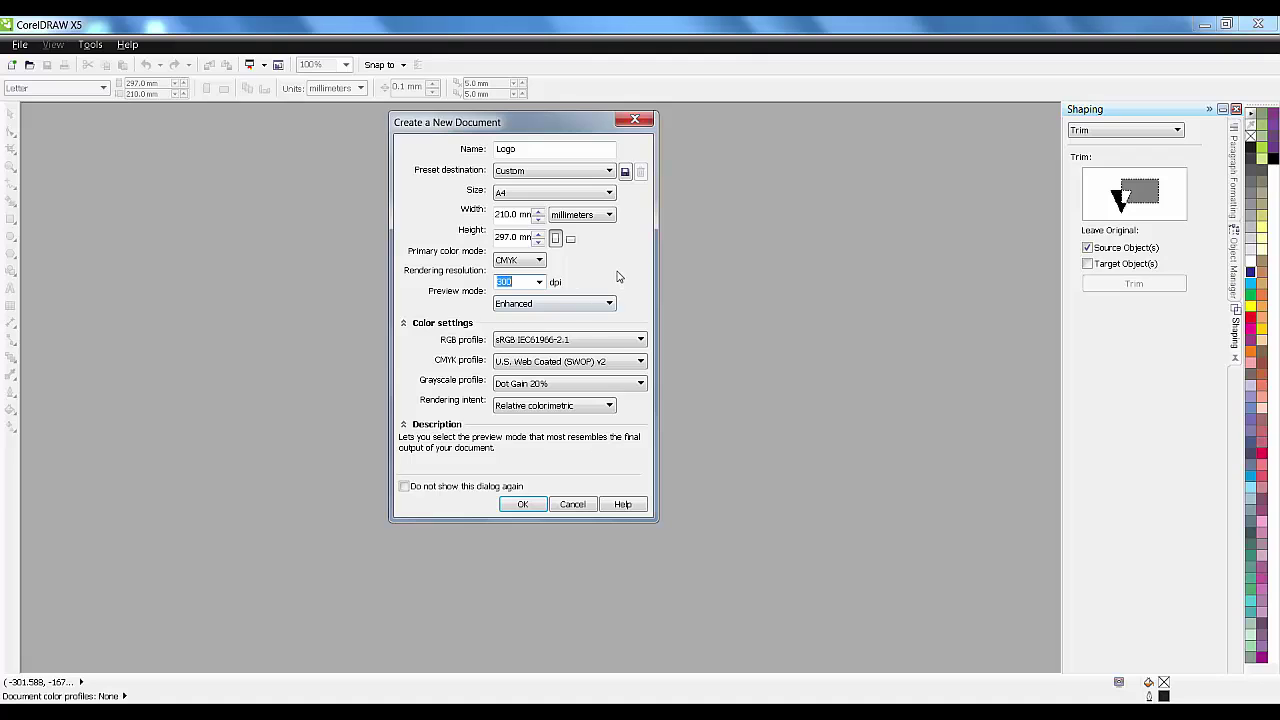
left_click(526, 505)
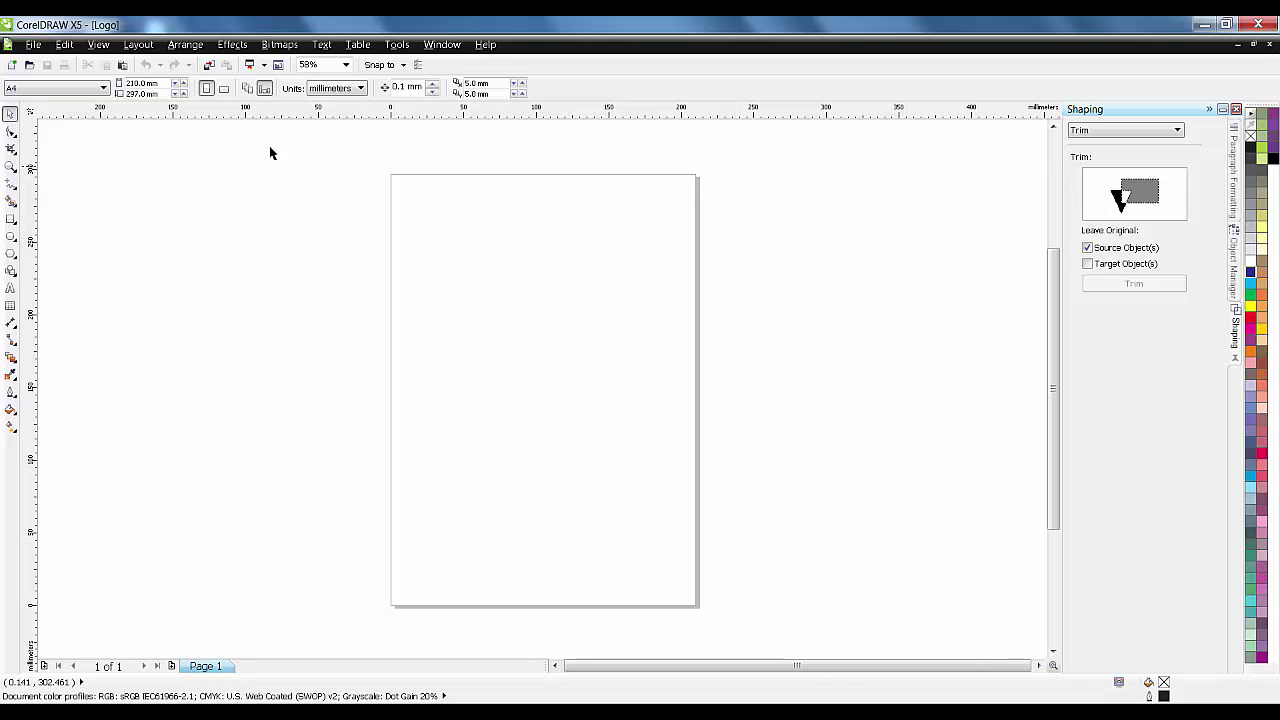
- Switch the page to landscape orientation, 297 × 210 mm
left_click(224, 88)
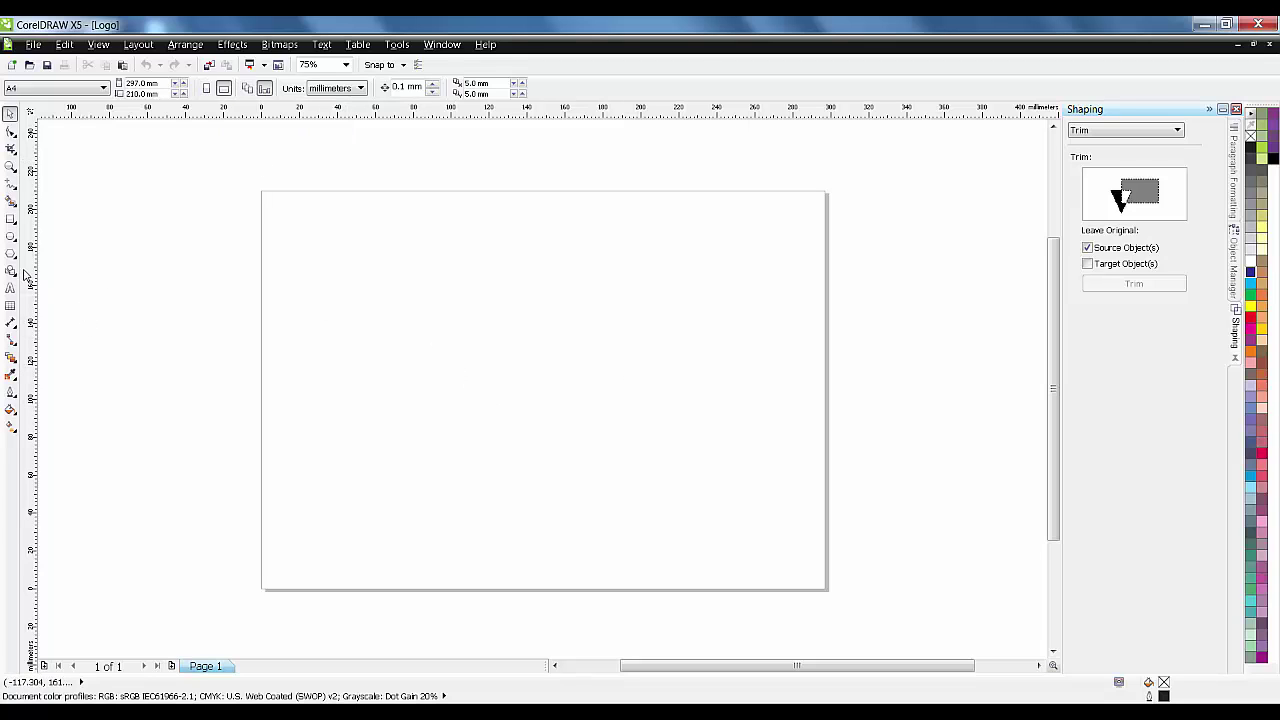
- Draw a roughly 131.76 mm square on the left of the page and fill it red
left_click(11, 220)
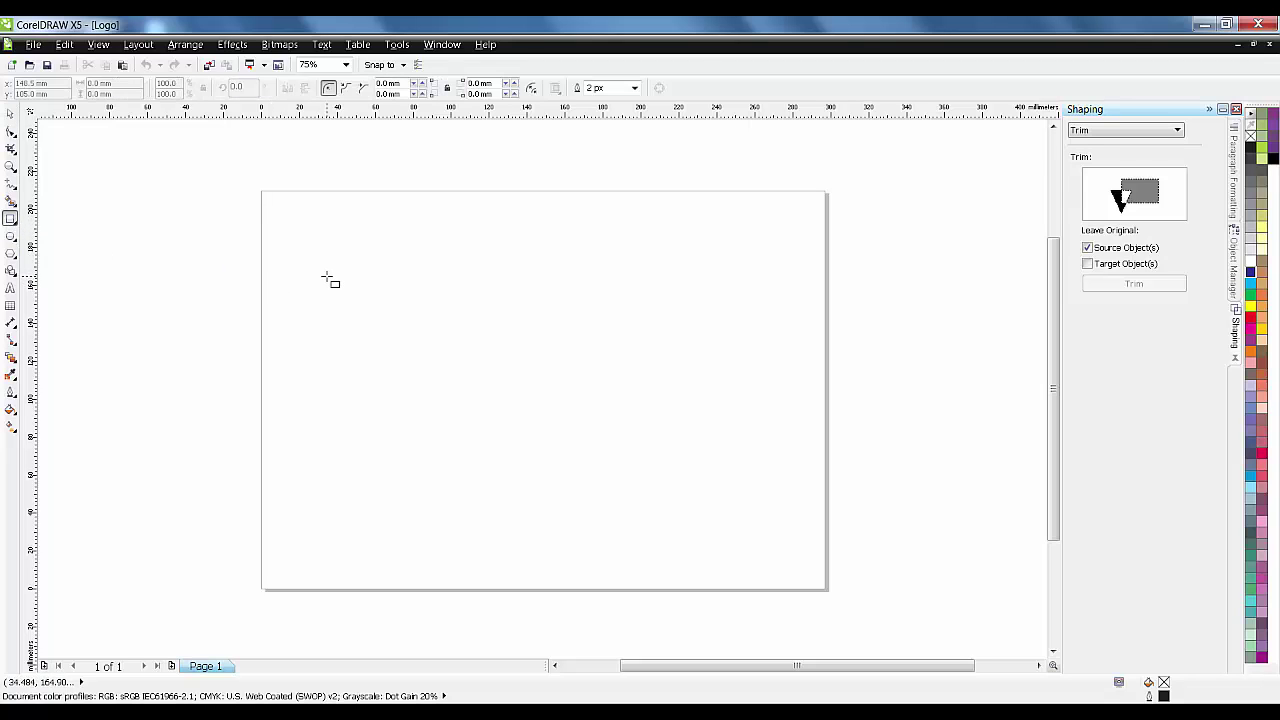
left_click_drag(314, 242, 565, 495)
left_click(10, 113)
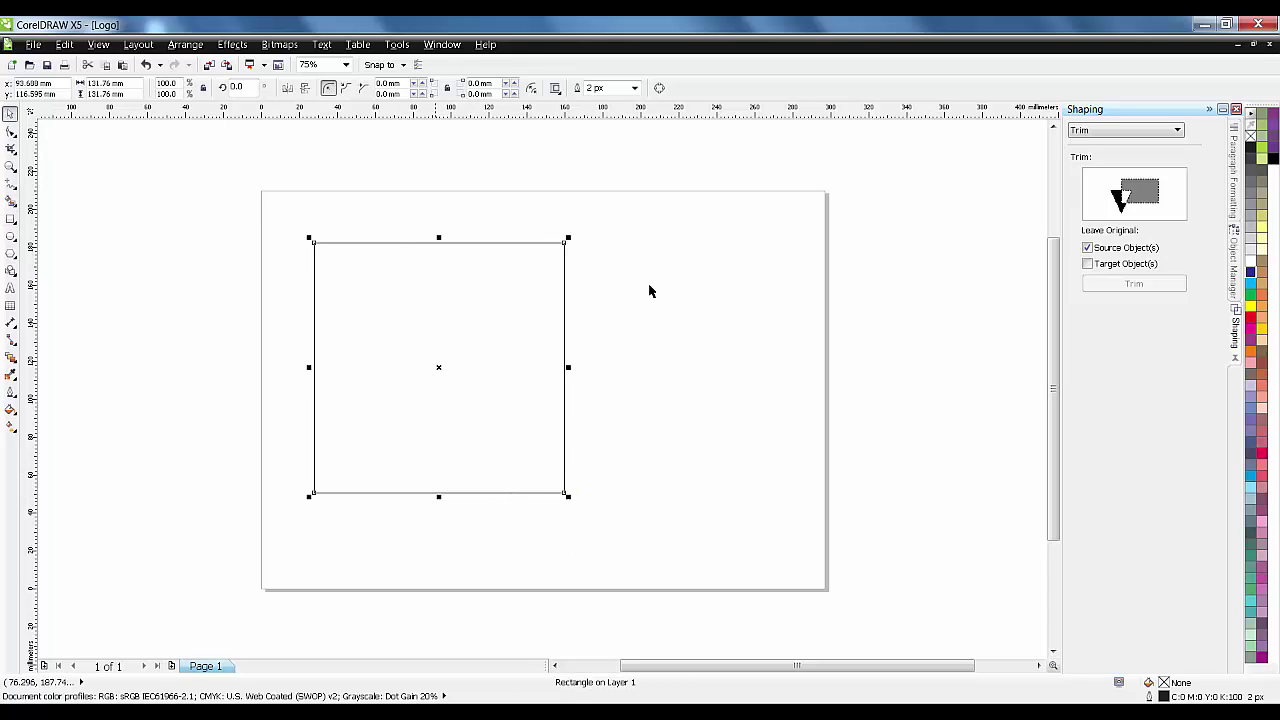
left_click(1251, 319)
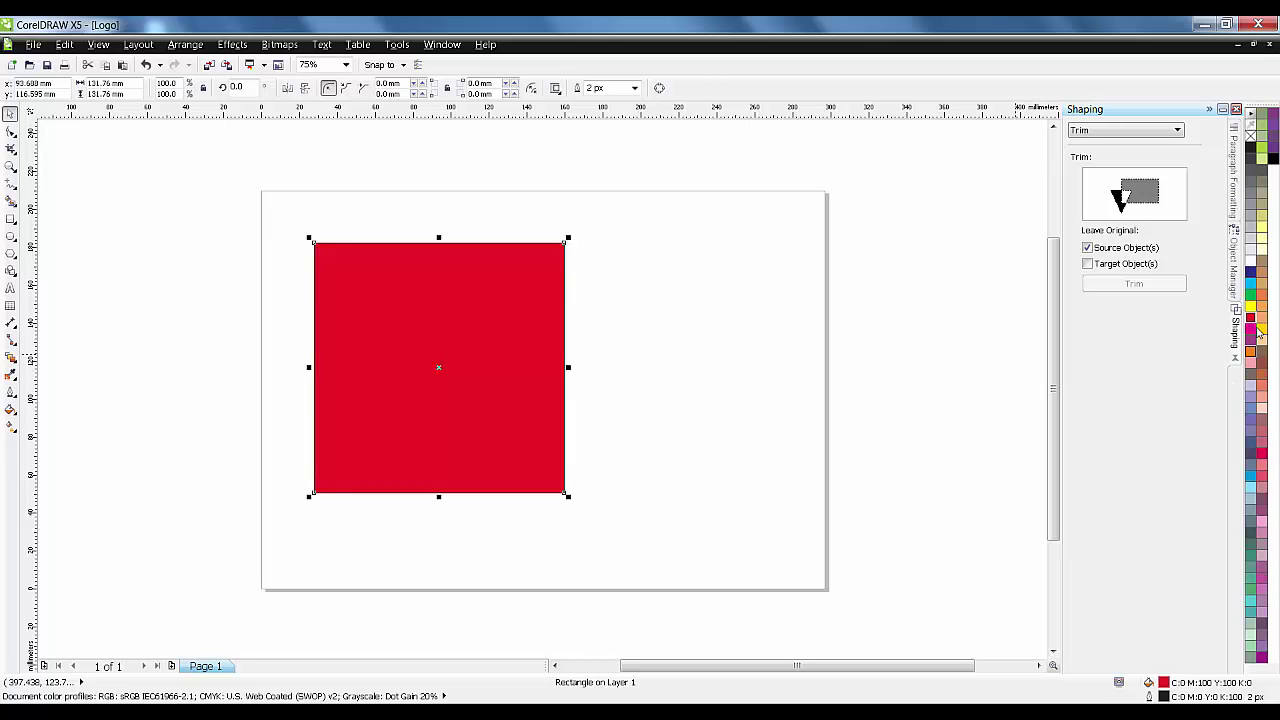
key("Escape")
left_click(423, 372)
- Drop a copy of the red square at the upper right of the page
left_click_drag(467, 375, 786, 216)
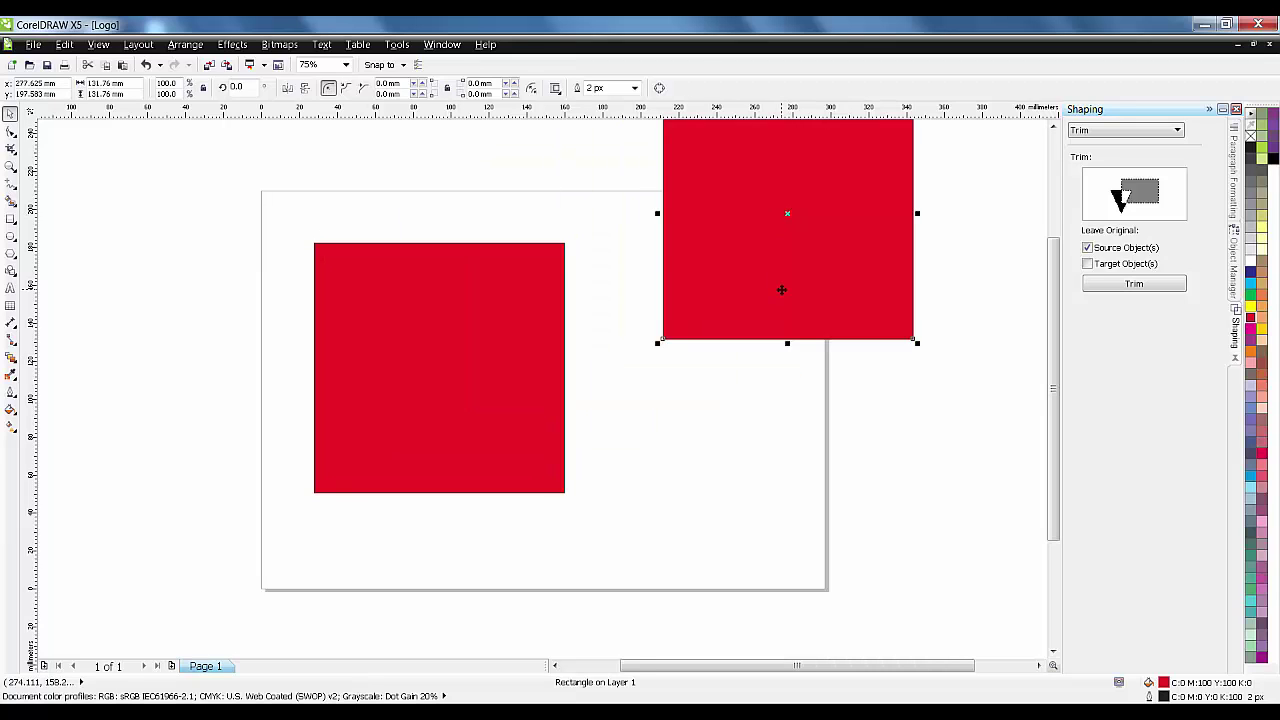
scroll(611, 503, "up", 1)
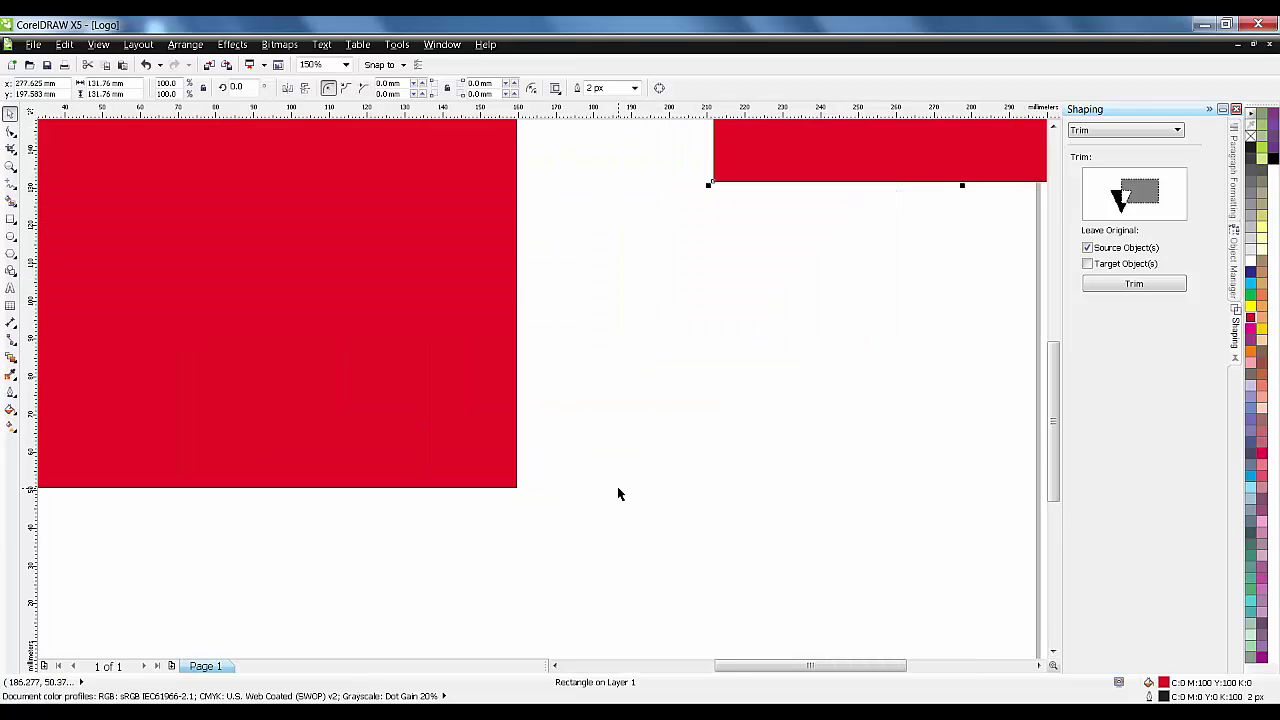
scroll(618, 488, "up", 2)
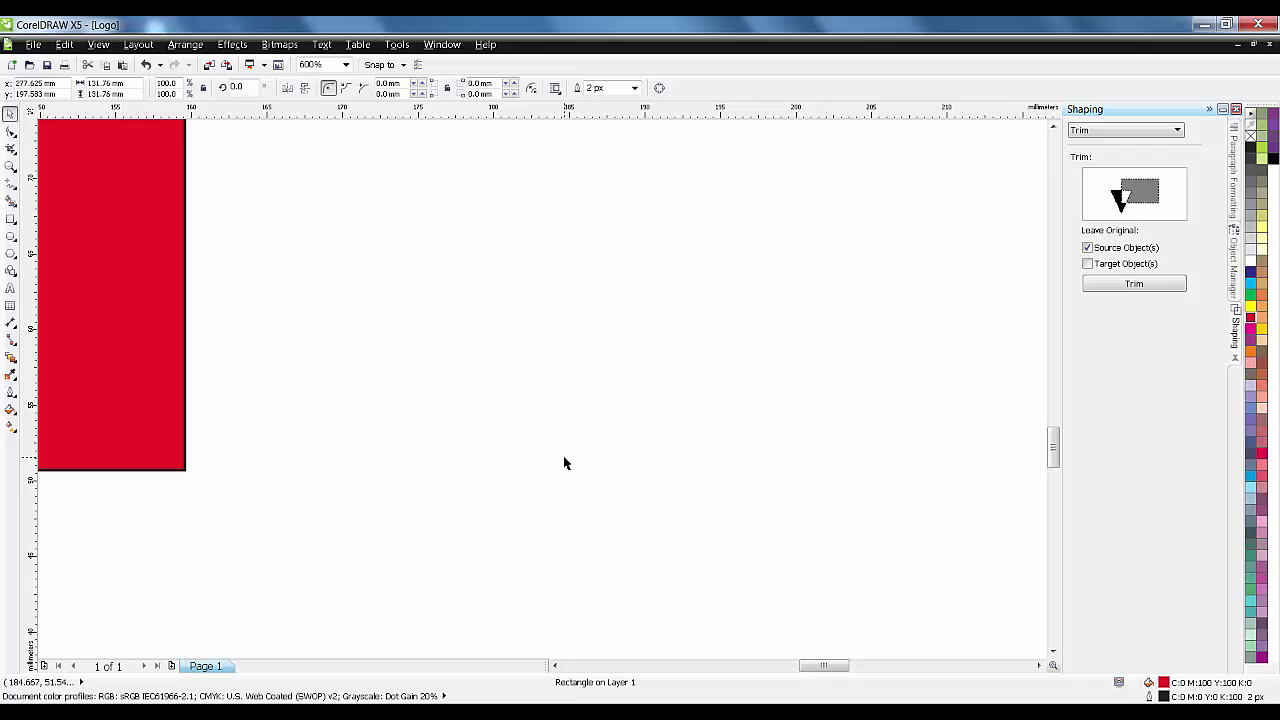
scroll(563, 465, "down", 3)
left_click(629, 409)
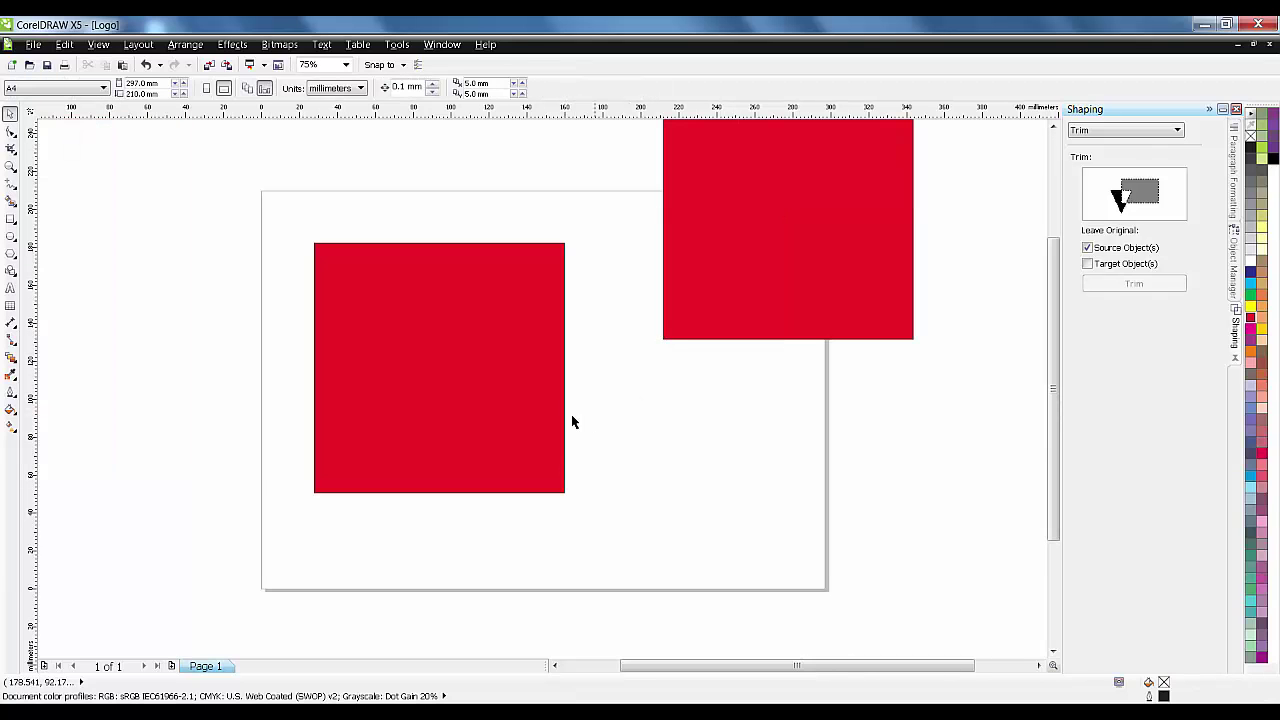
left_click(451, 414)
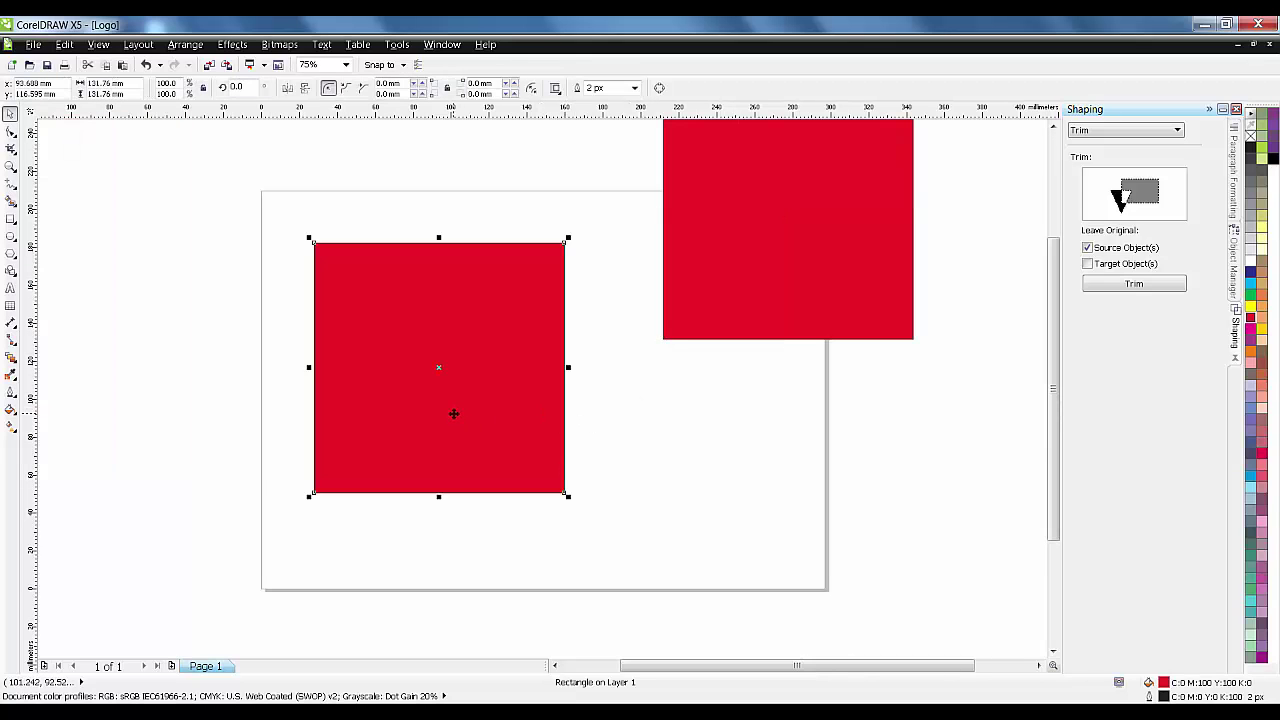
- Delete the stray upper-left copy and move the second square level beside the first
left_click(441, 369)
left_click_drag(441, 369, 156, 263)
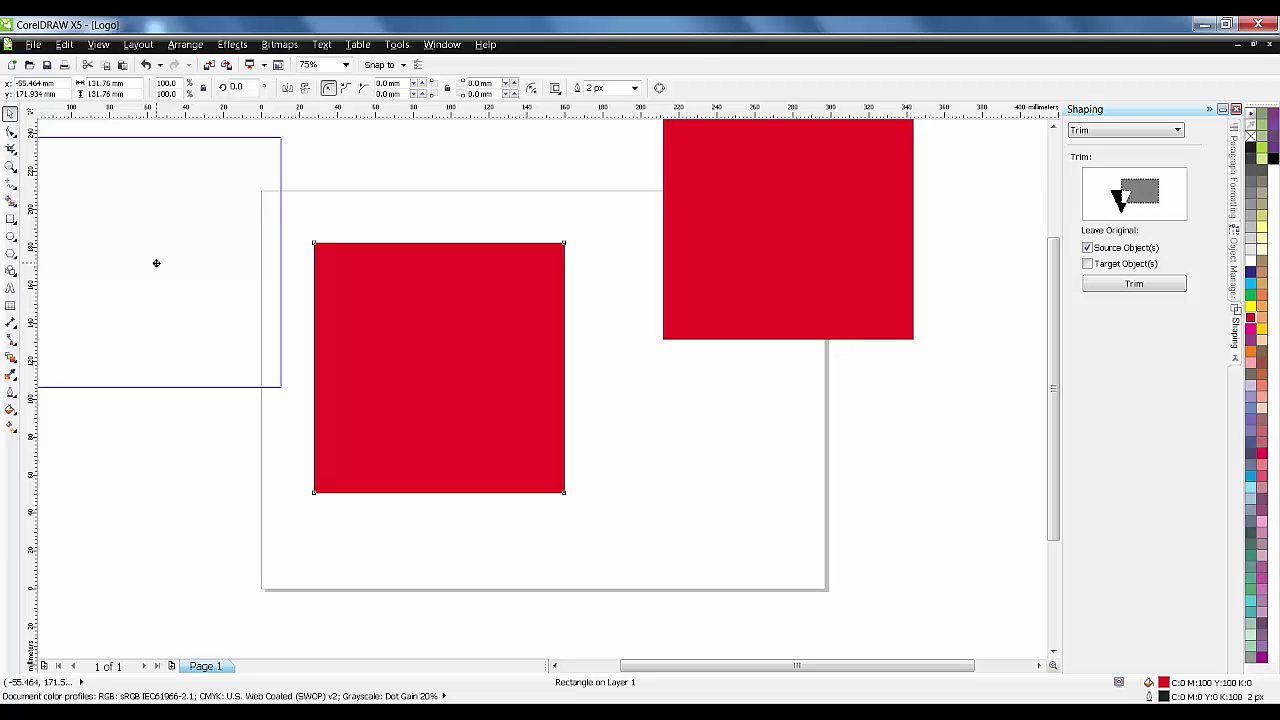
left_click_drag(155, 261, 155, 263)
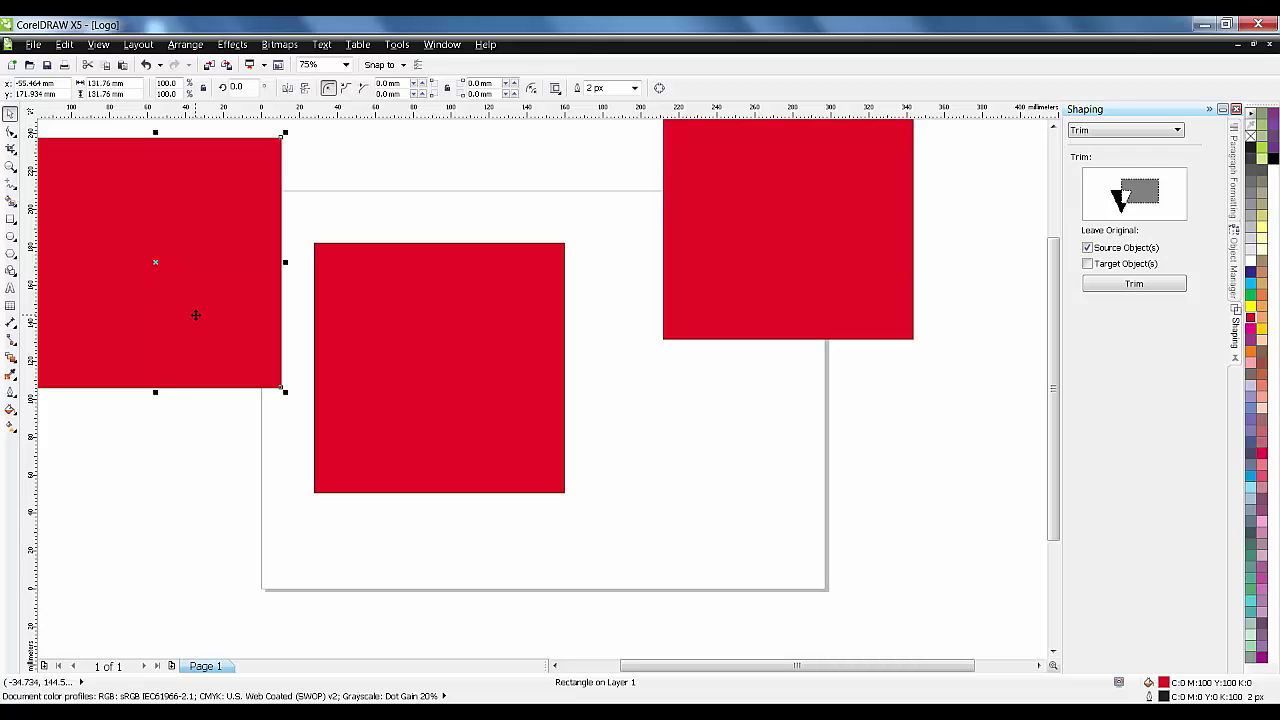
key("Delete")
left_click(693, 266)
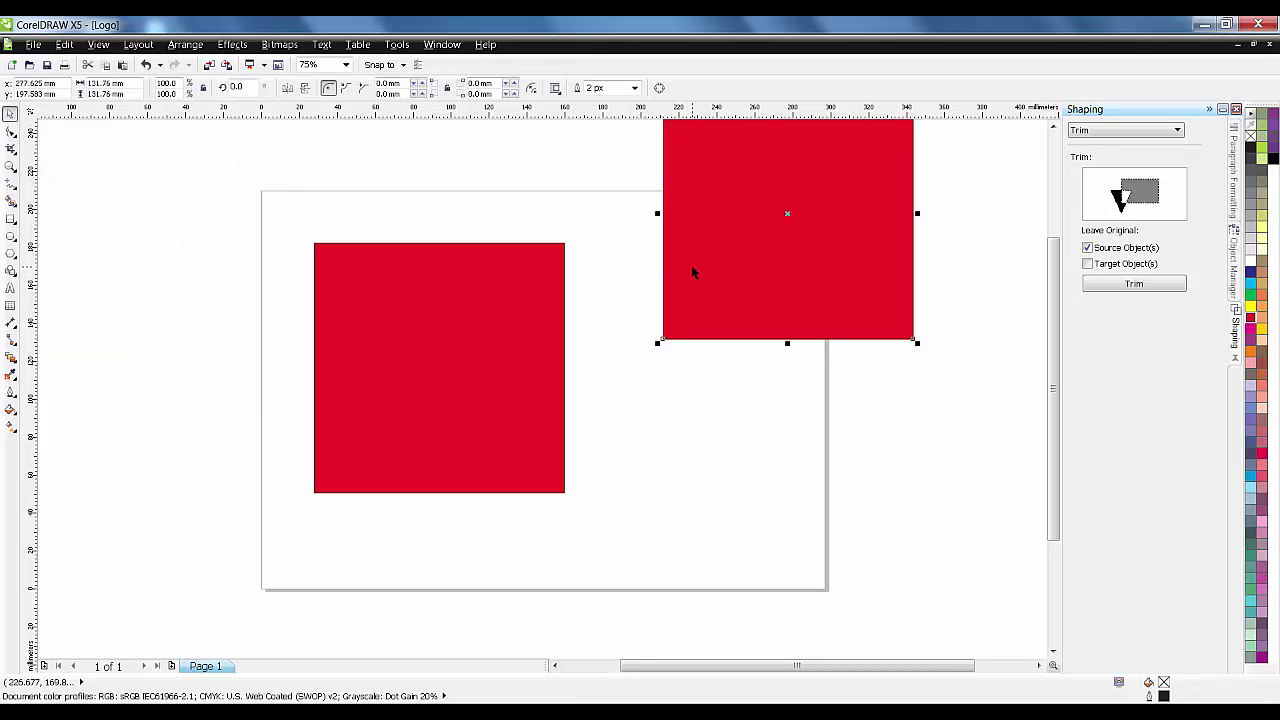
left_click_drag(697, 265, 697, 411)
left_click_drag(749, 377, 697, 354)
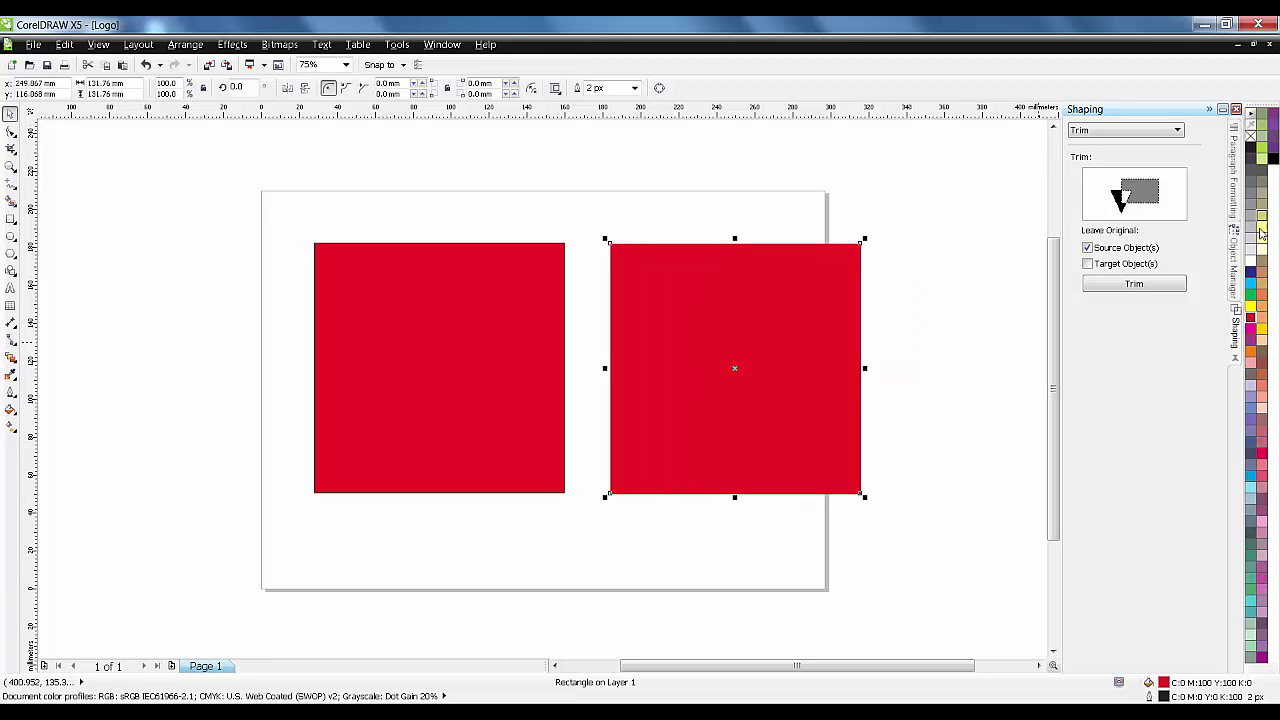
- Fill the second square white and place it over the red square
left_click(1250, 262)
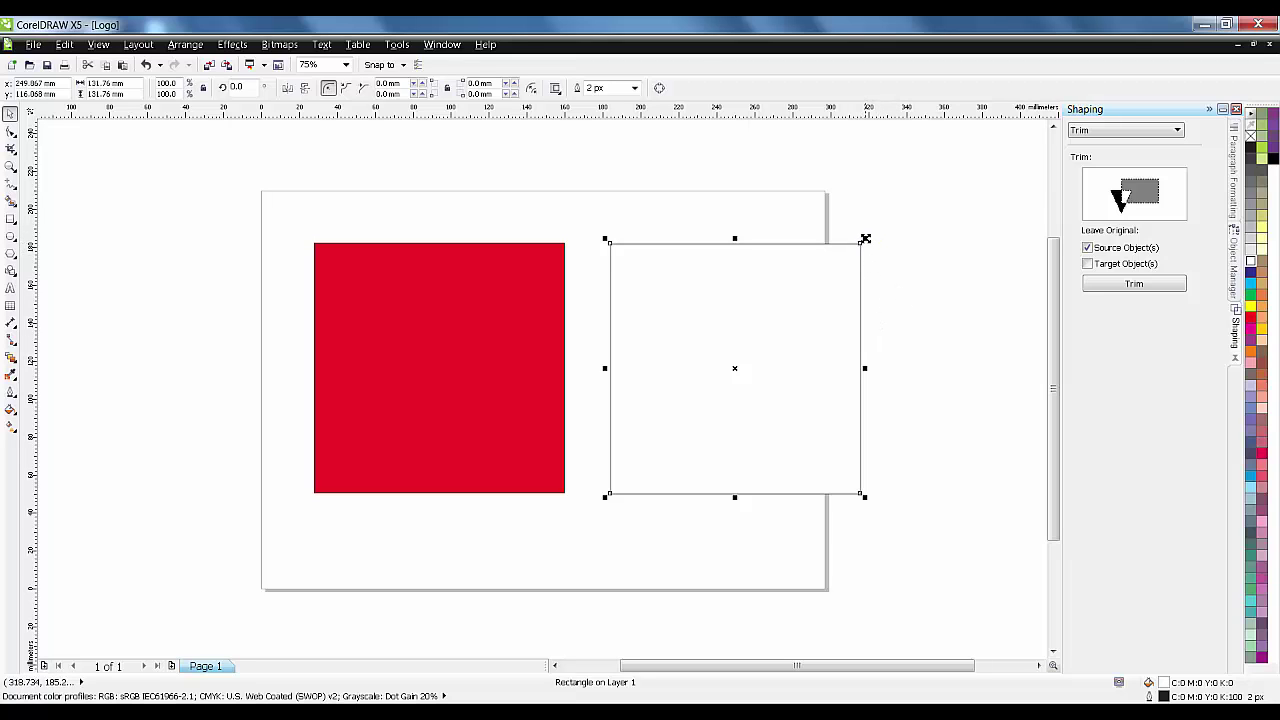
left_click_drag(864, 244, 835, 269)
left_click_drag(727, 383, 428, 362)
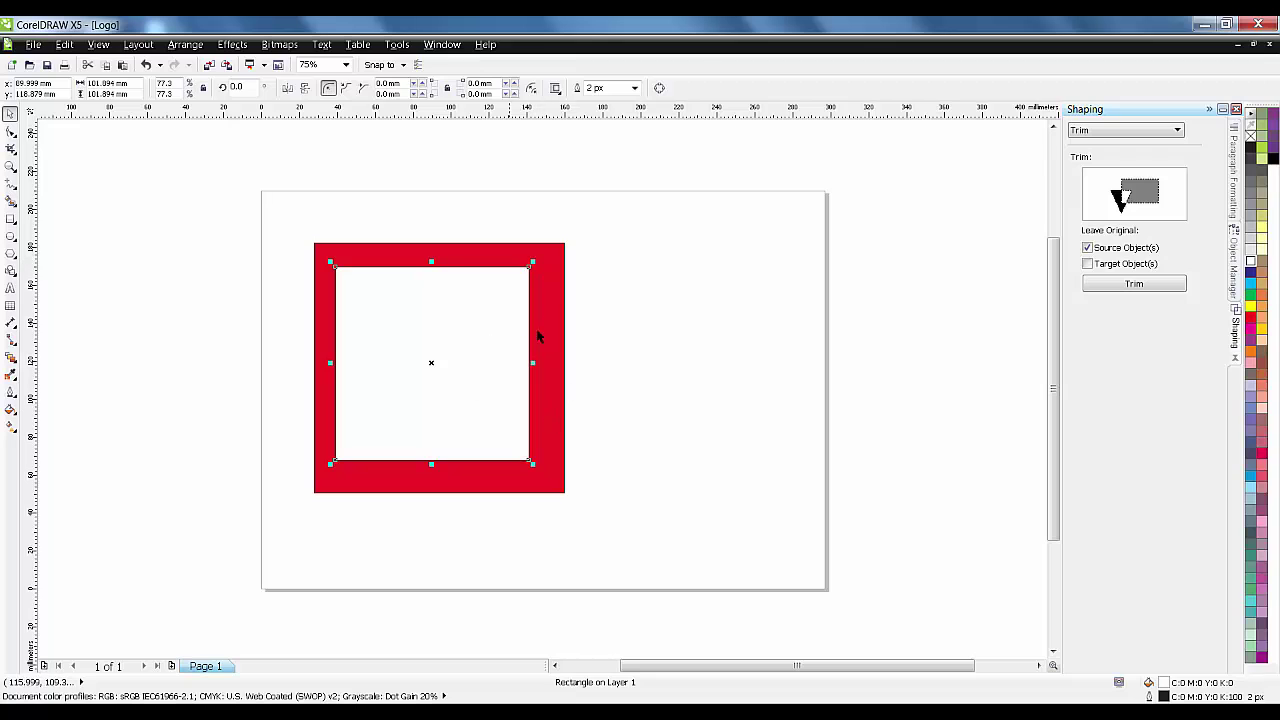
key("Escape")
left_click(505, 284)
- Shrink the white square to 89.9 mm, shift it right, and select it with the red square
left_click_drag(531, 263, 520, 274)
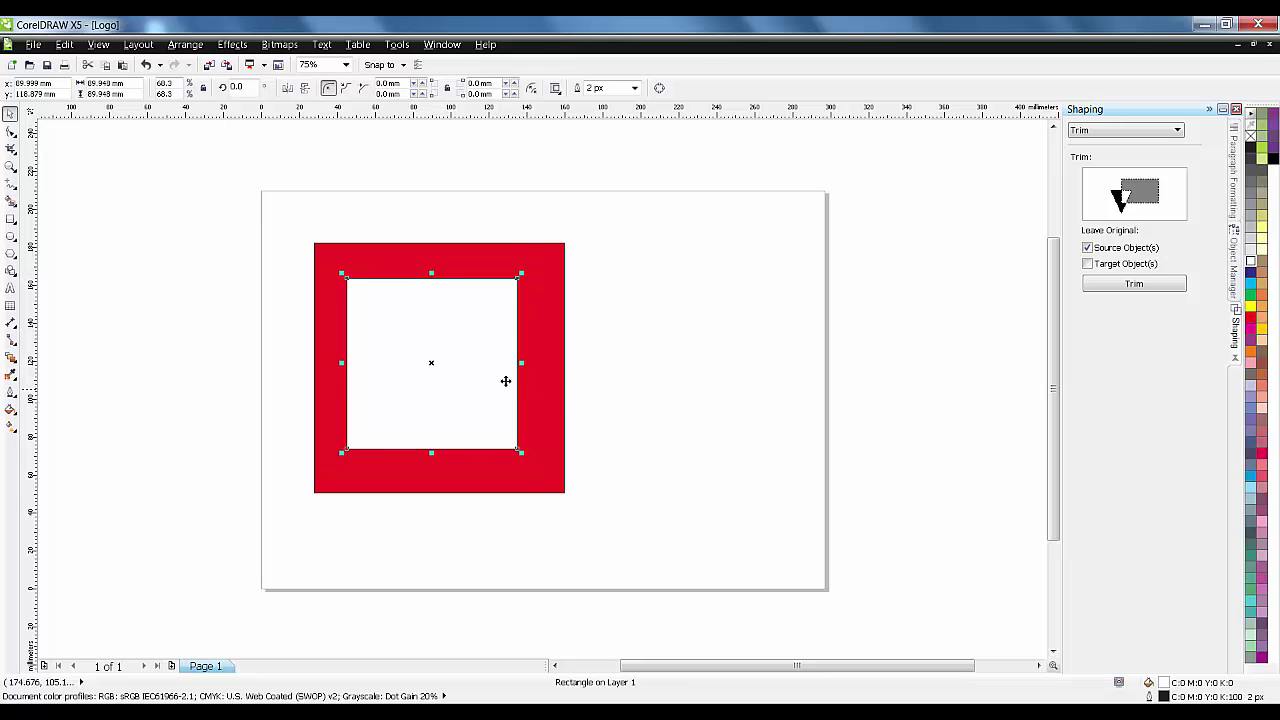
key("Escape")
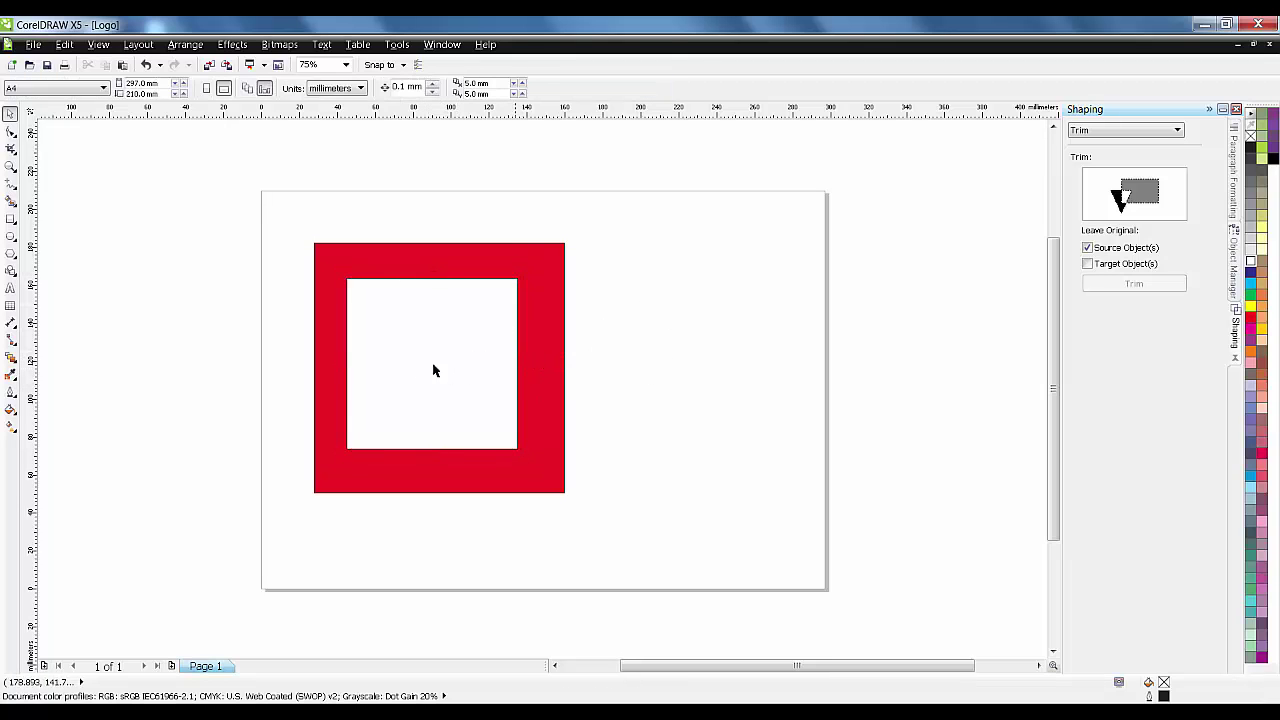
left_click_drag(456, 367, 517, 351)
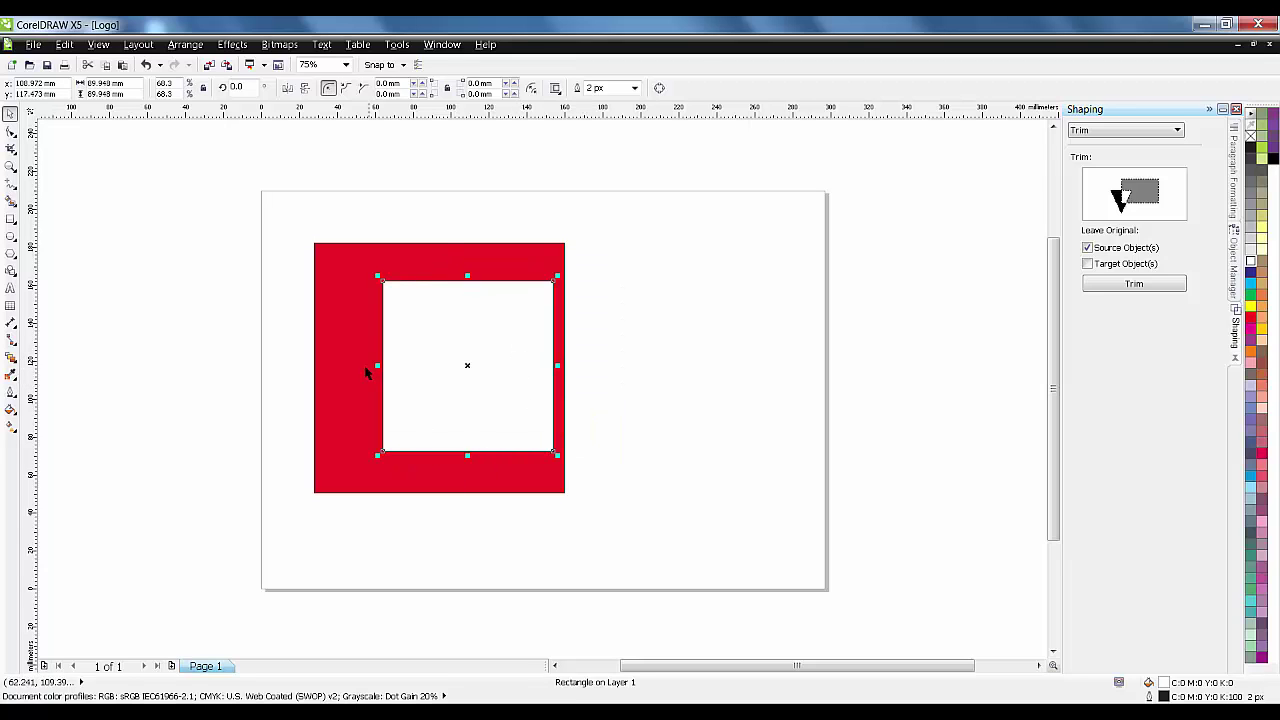
left_click(326, 260, "shift")
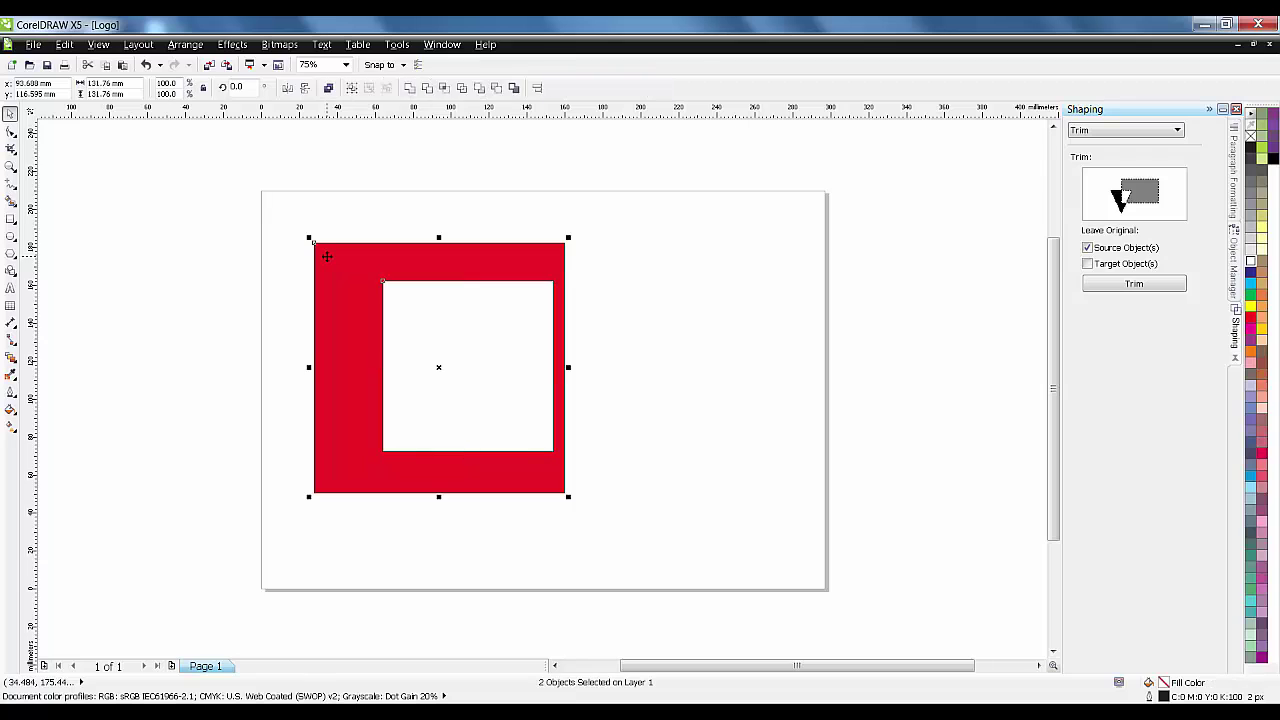
- Centre the white square horizontally and vertically on the red square using Align and Distribute
left_click(538, 90)
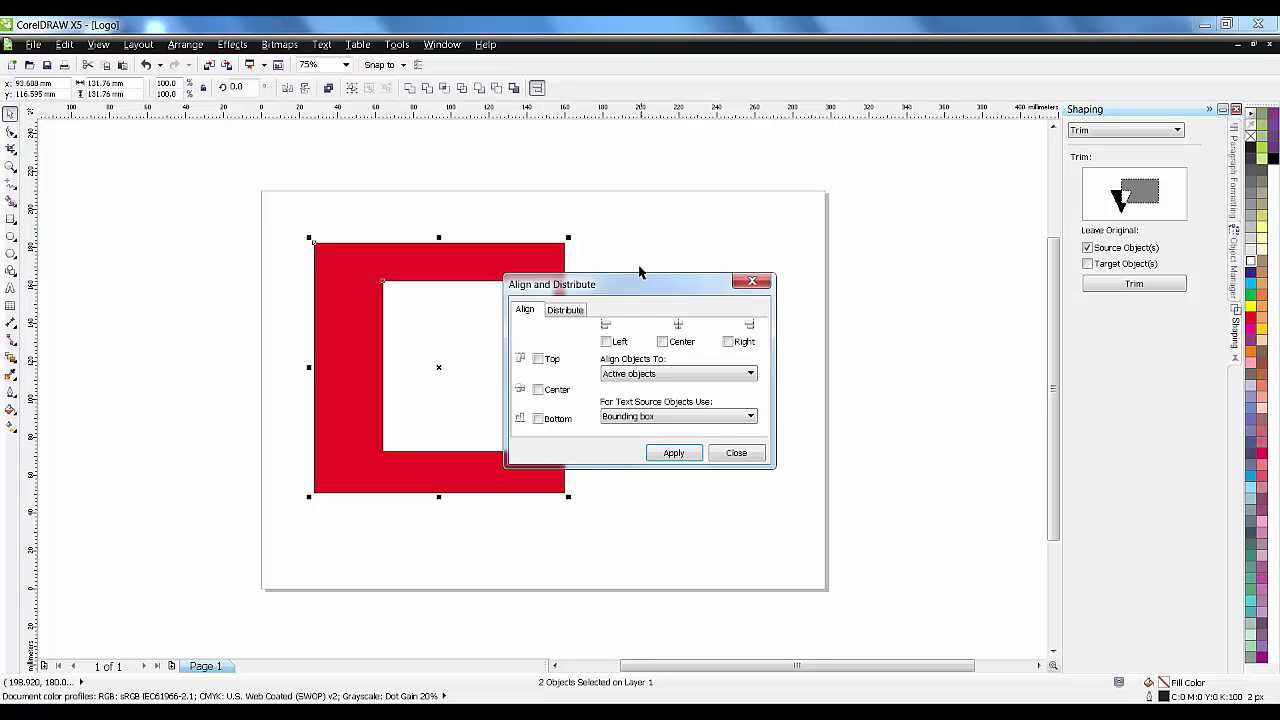
left_click_drag(638, 284, 810, 217)
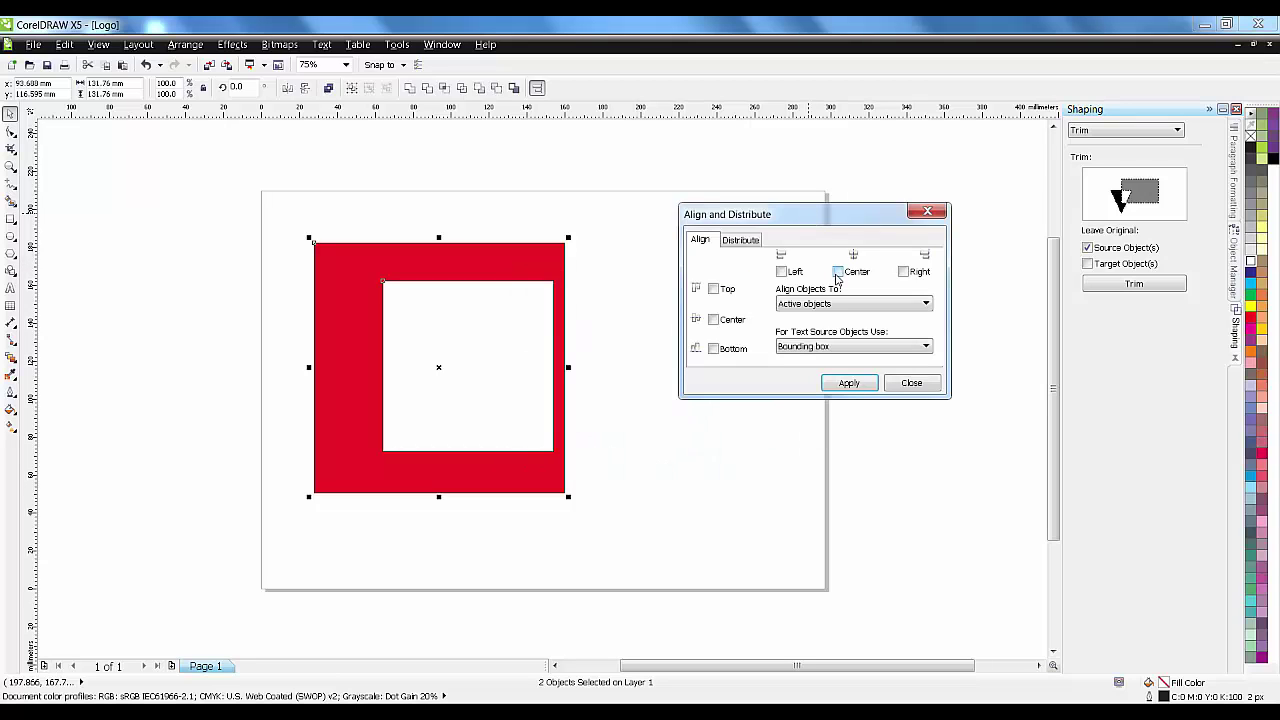
left_click(714, 320)
left_click(848, 383)
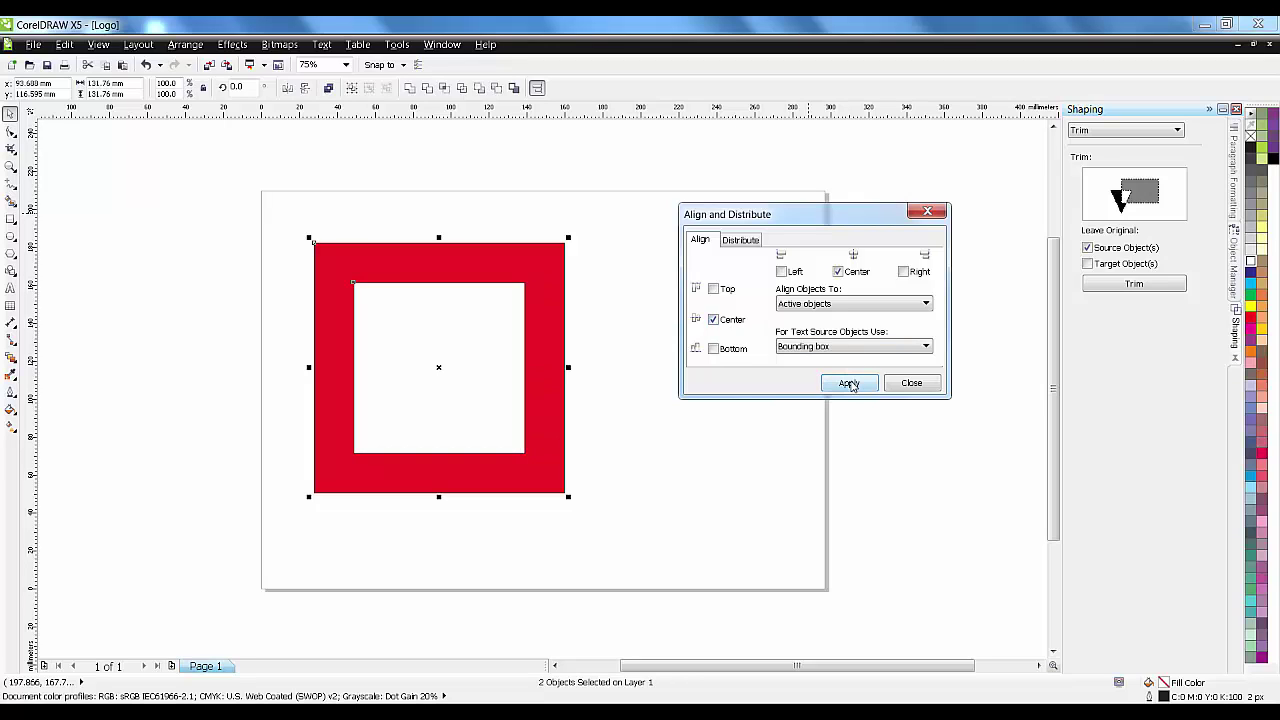
- Close the Align dialog and select the white square together with the red square
left_click(912, 384)
left_click(712, 407)
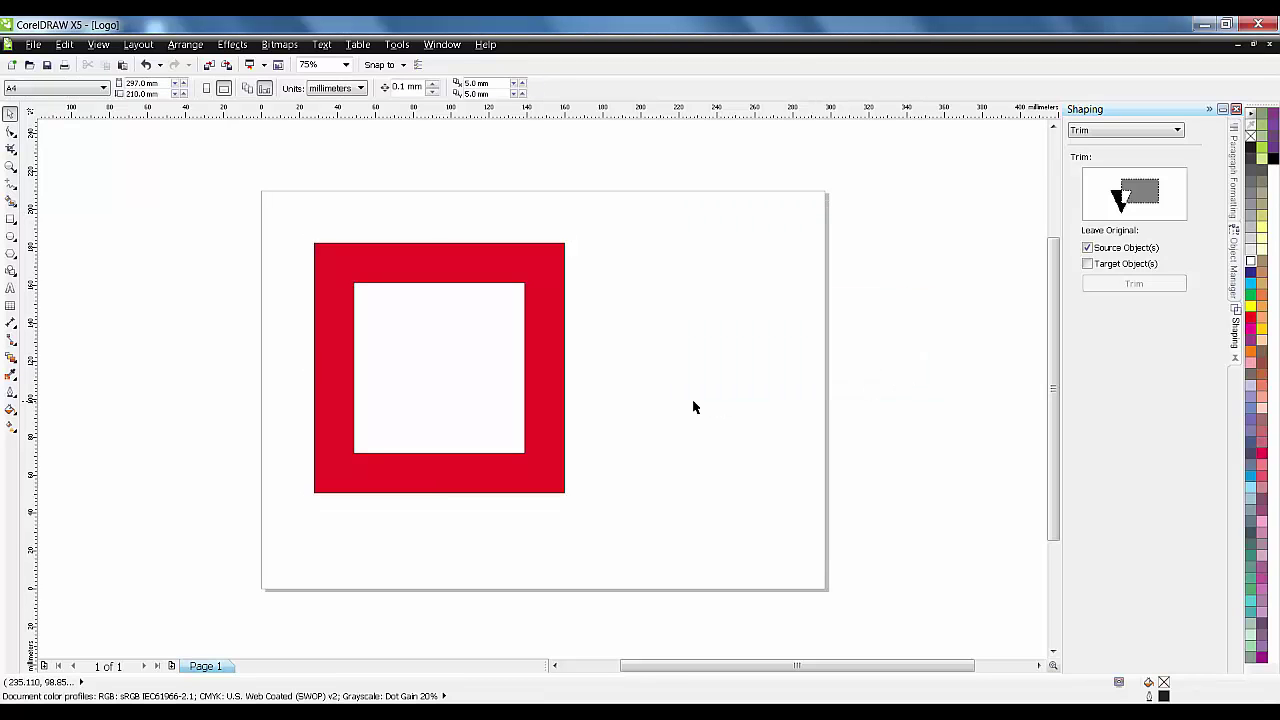
left_click(455, 391)
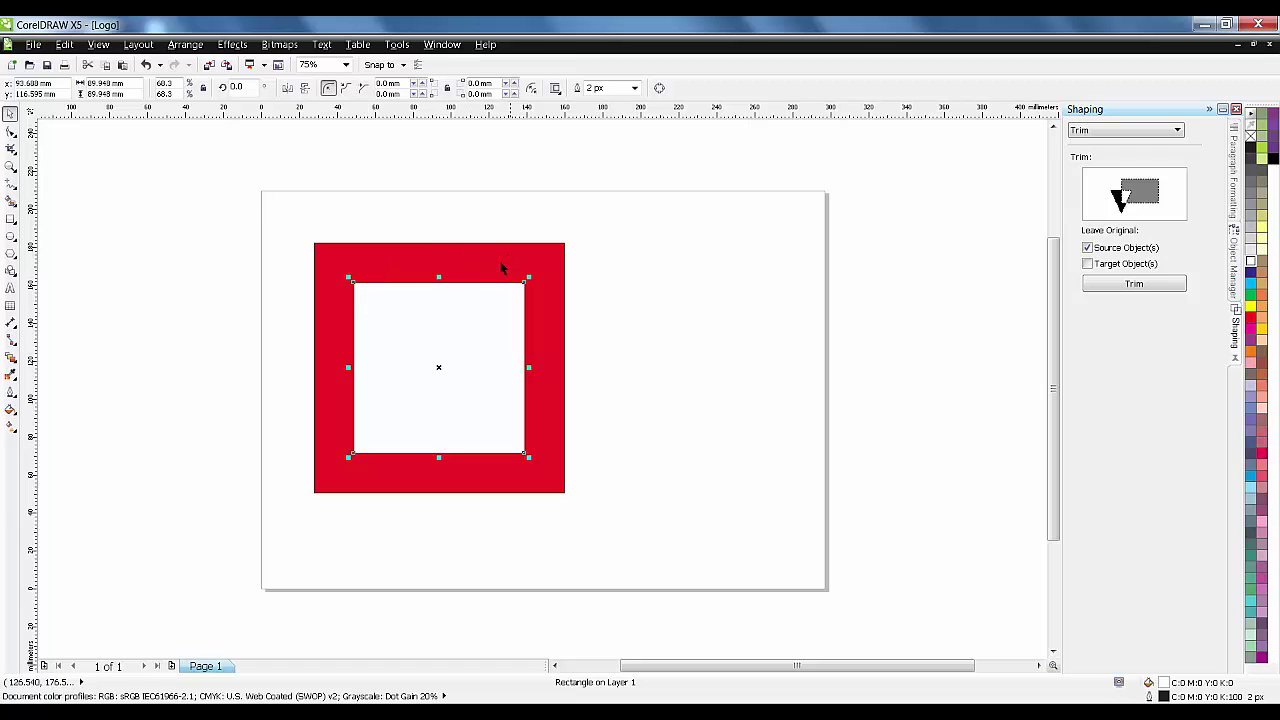
left_click(624, 322)
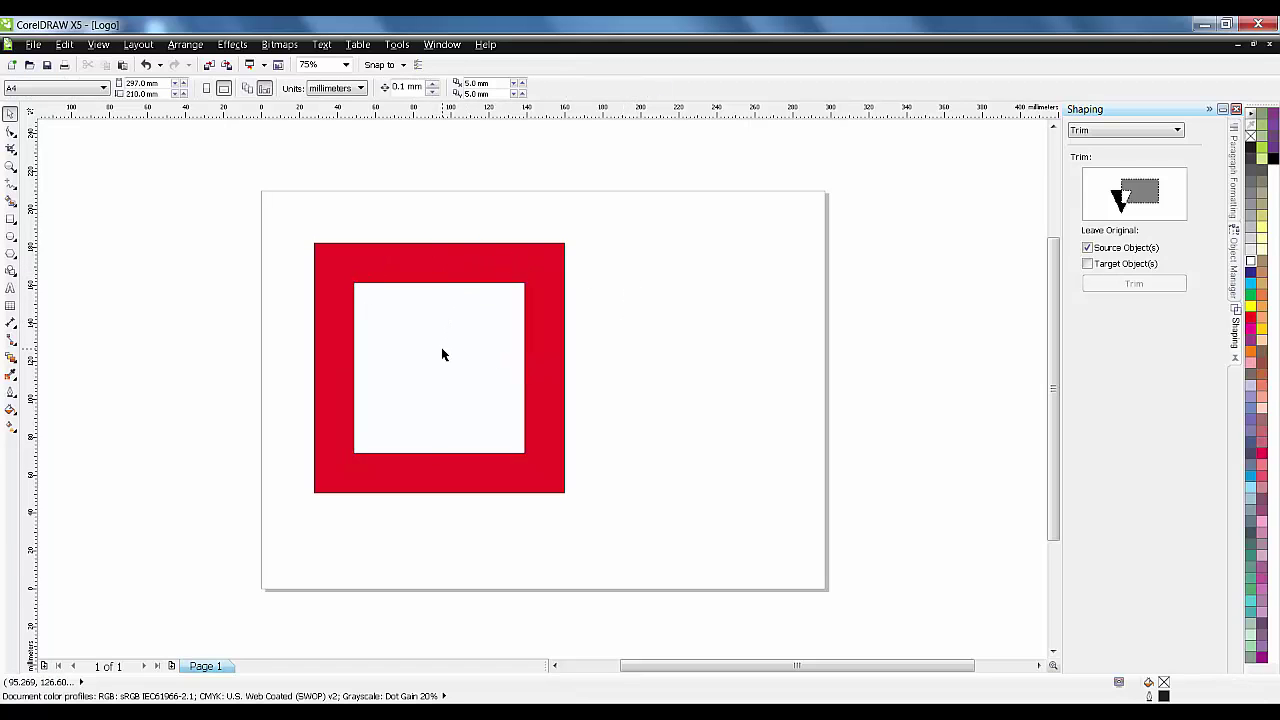
left_click(442, 349)
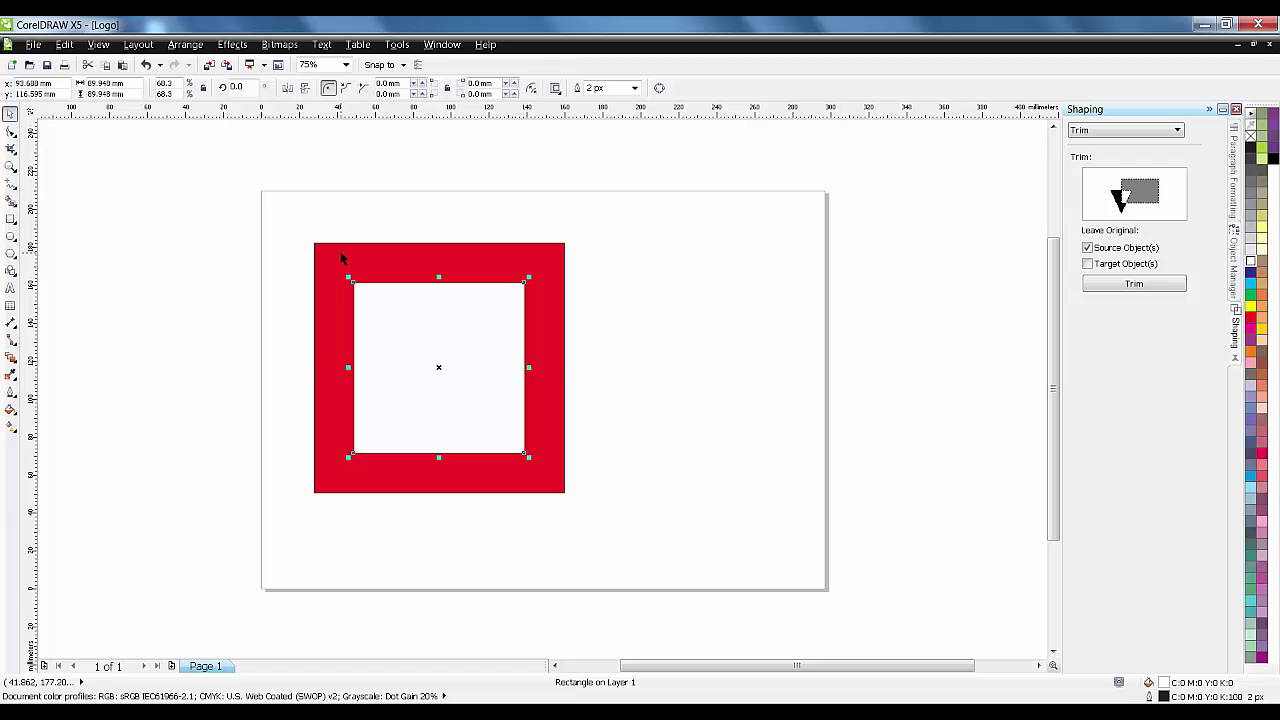
left_click(341, 255, "shift")
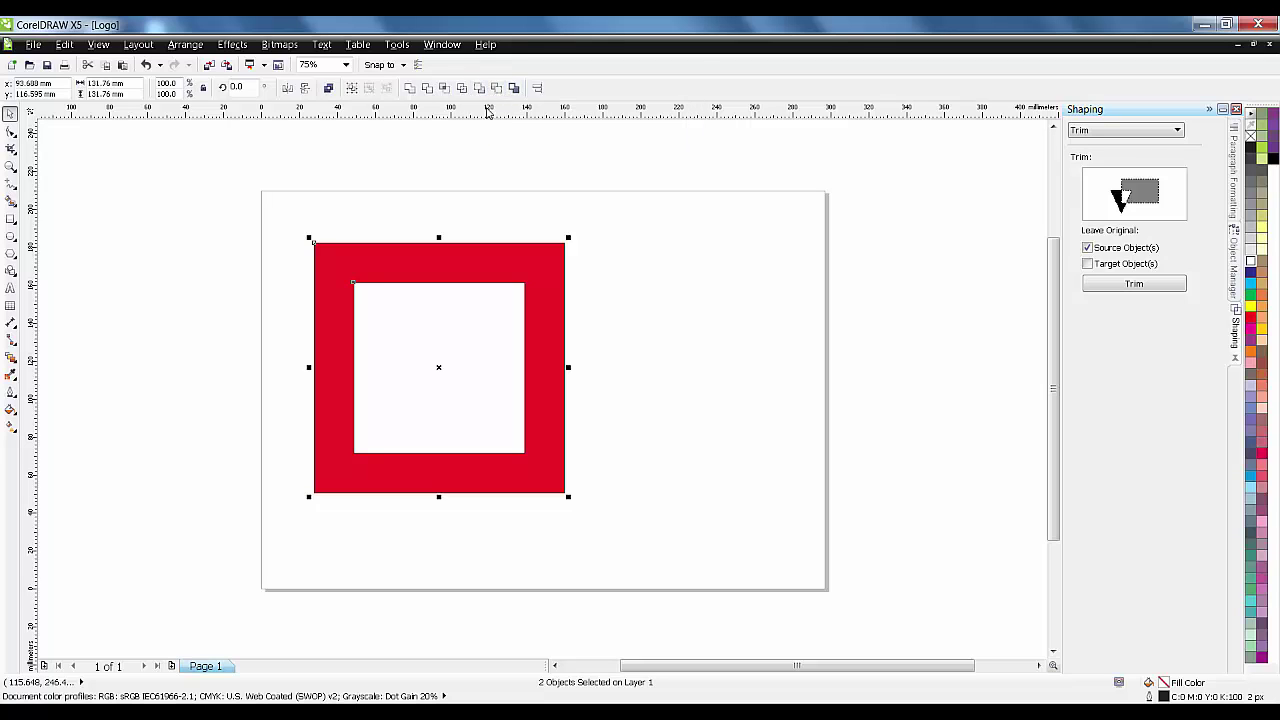
left_click(340, 223)
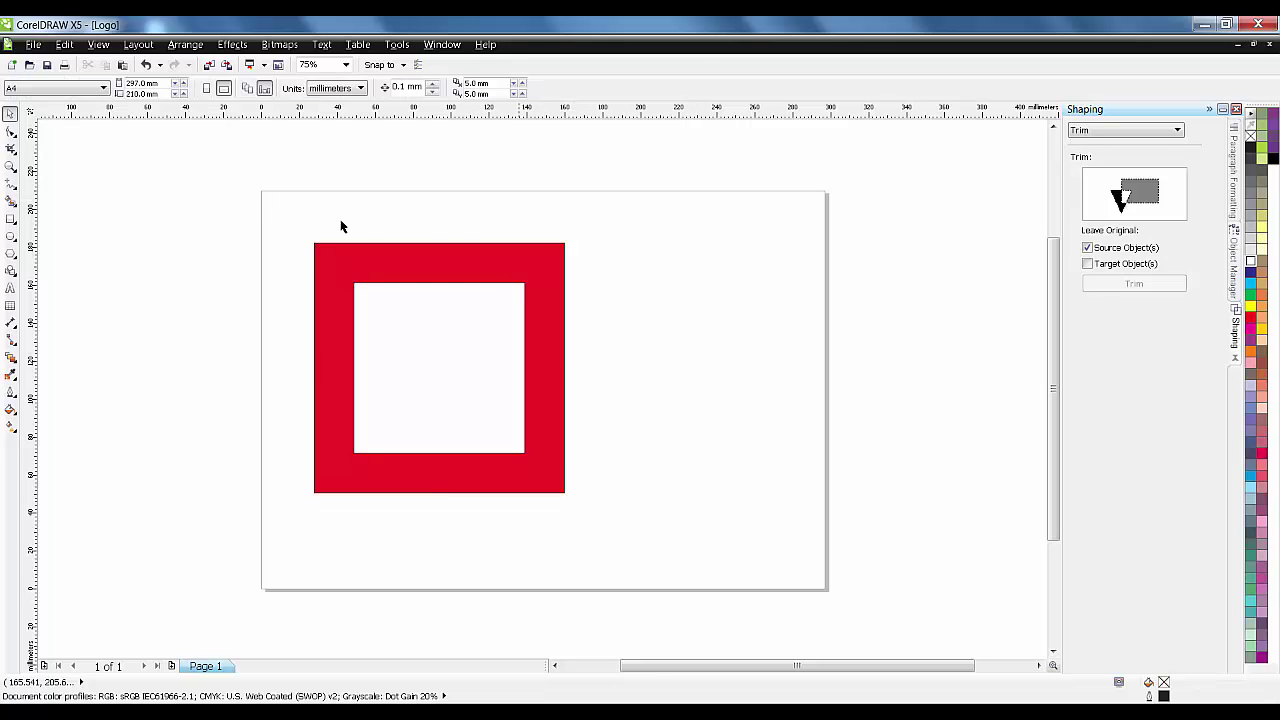
left_click(495, 268)
left_click(580, 377)
left_click(467, 374)
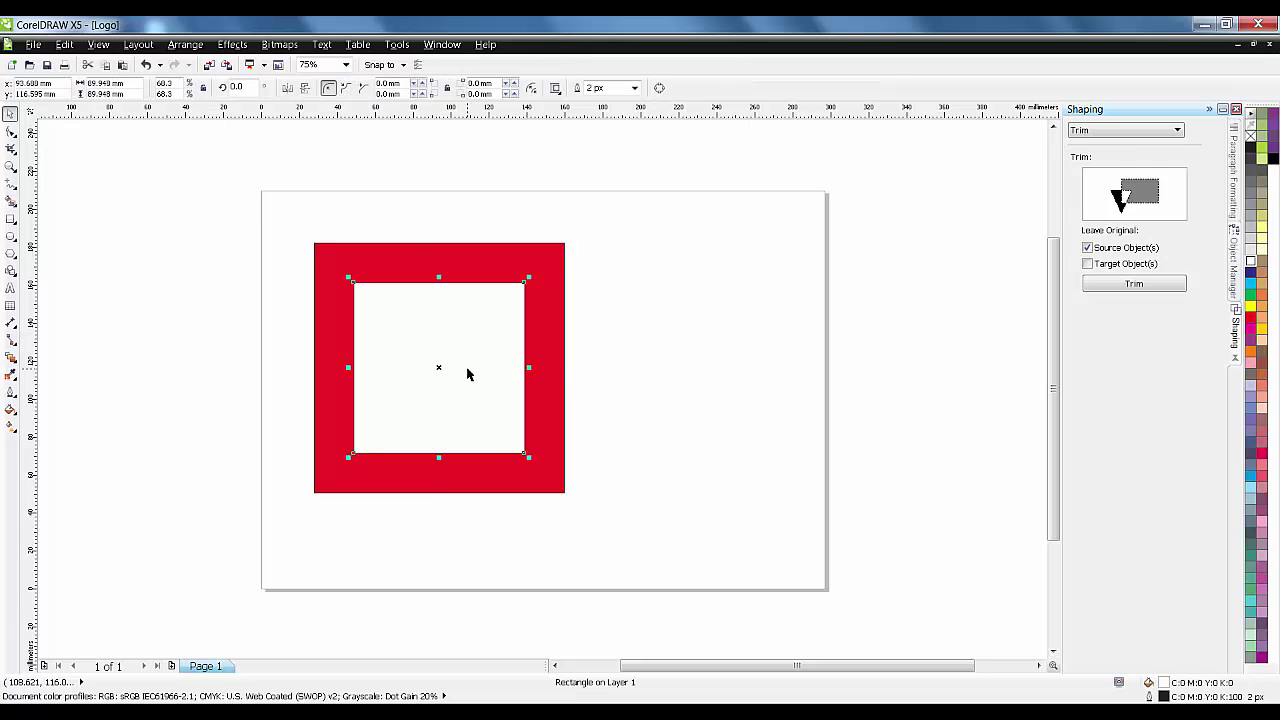
left_click(422, 272, "shift")
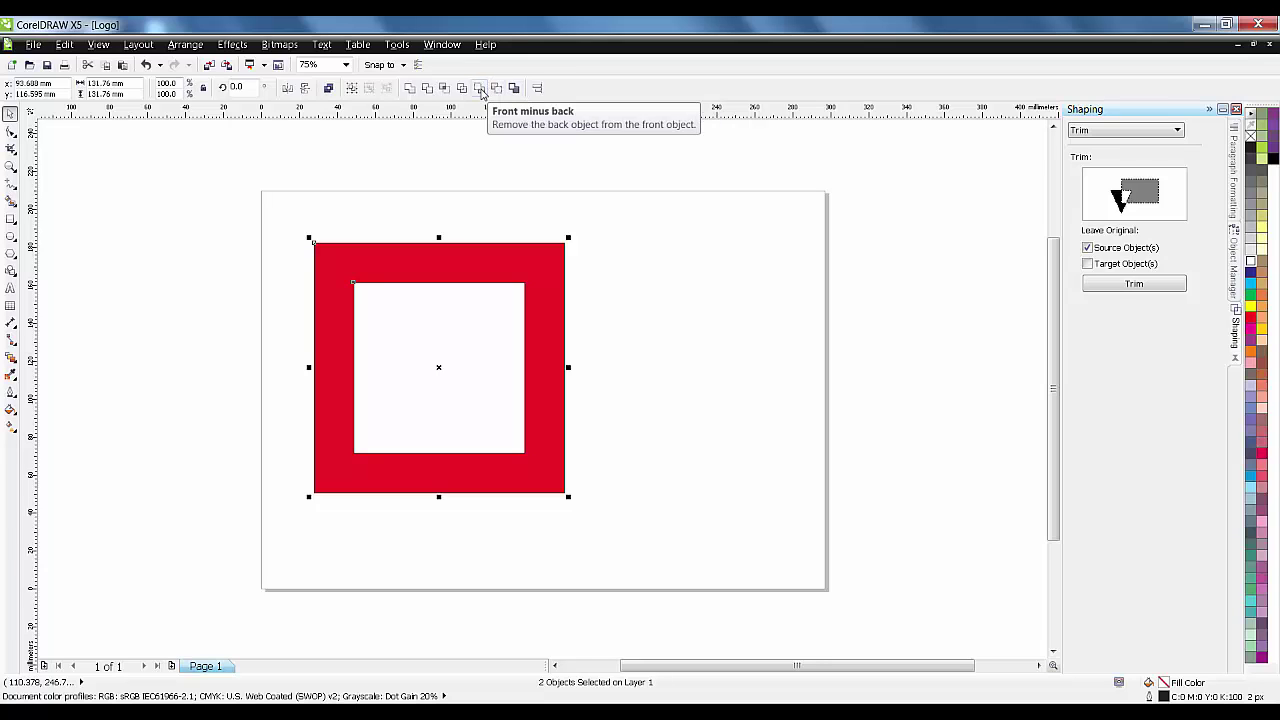
- Cut the white square out of the red one with Back minus front, undoing an accidental move
left_click(528, 223)
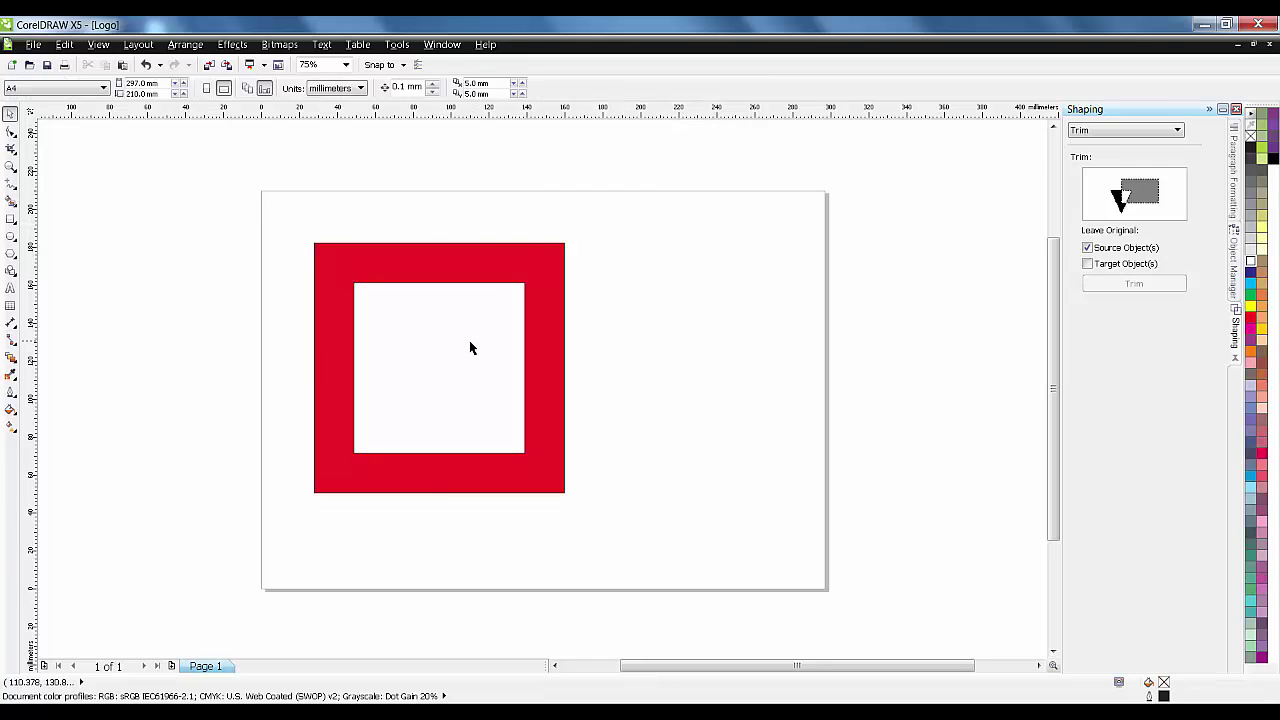
left_click(470, 347)
left_click(503, 263, "shift")
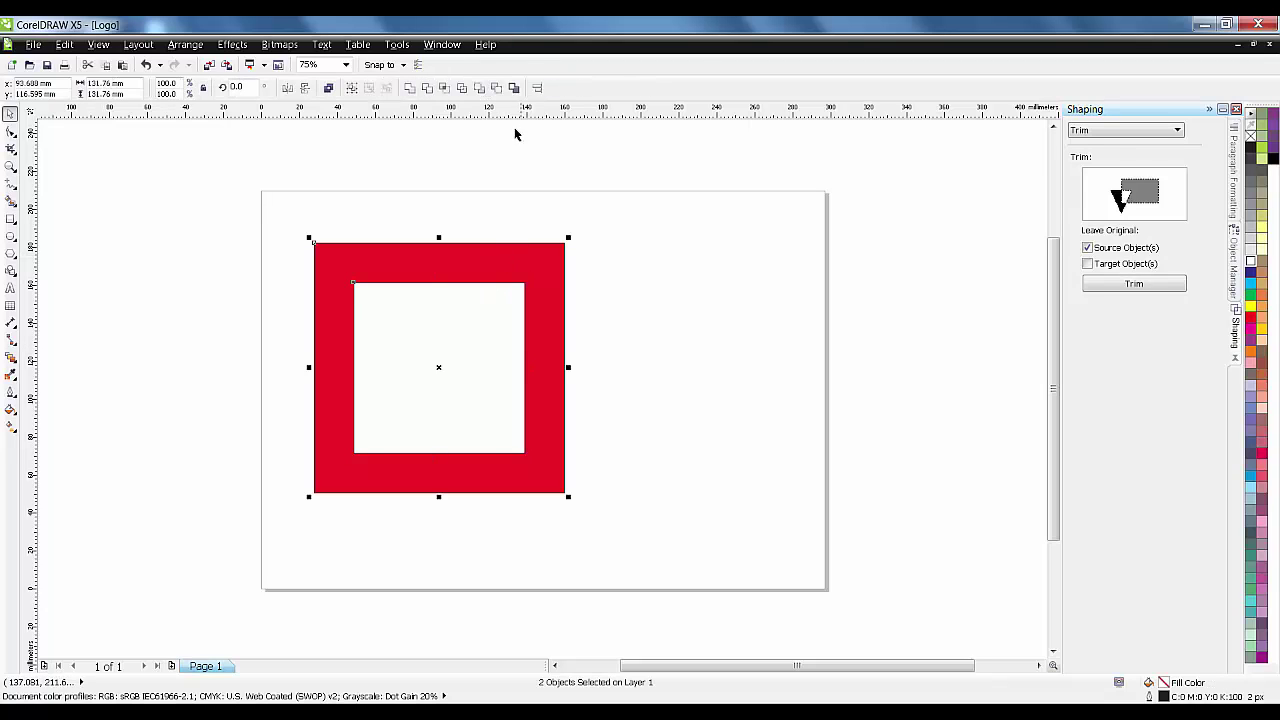
left_click(499, 91)
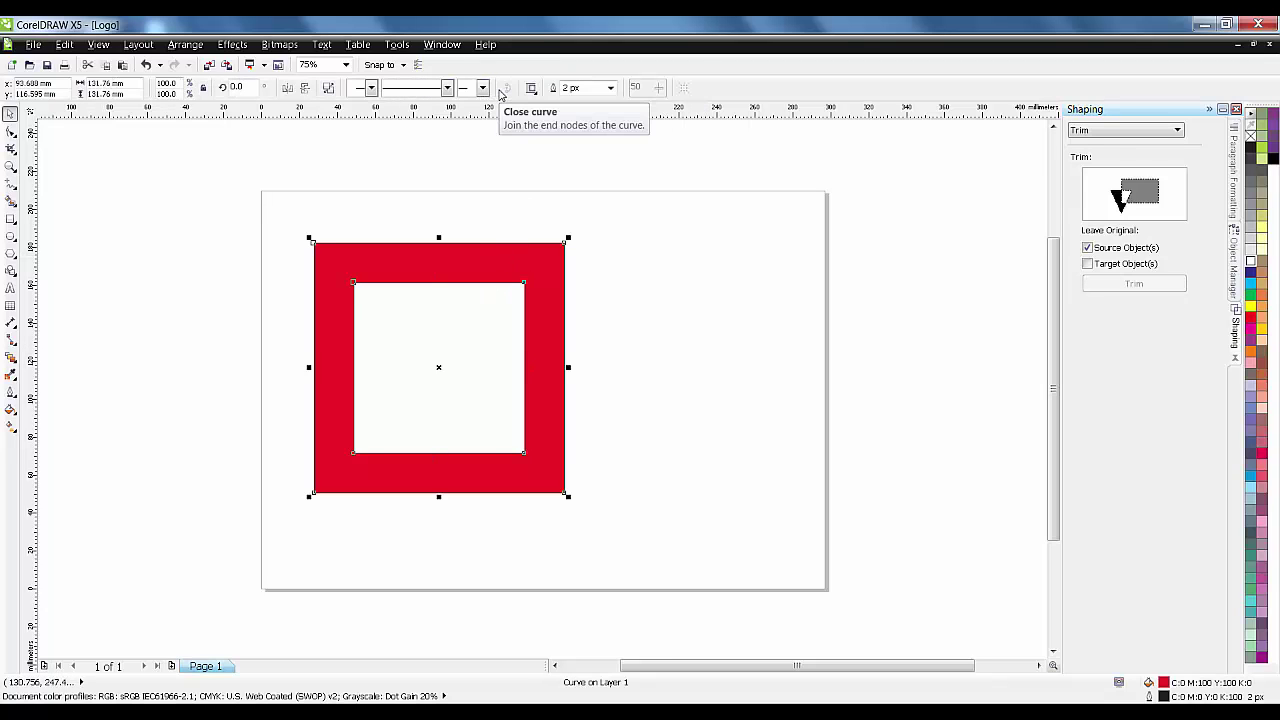
left_click_drag(511, 262, 778, 246)
key("ctrl+z")
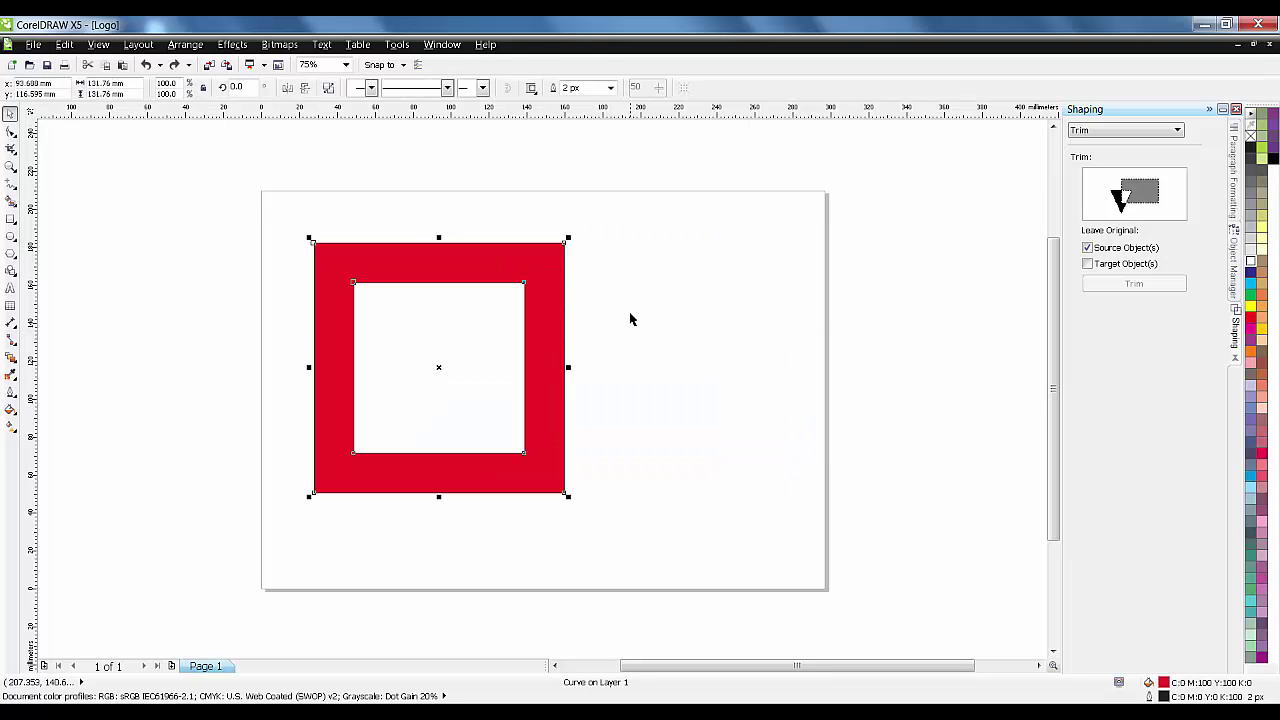
- Restore the red frame's position and draw a dark blue square left of the page
key("ctrl+z")
key("ctrl+shift+z")
left_click(660, 337)
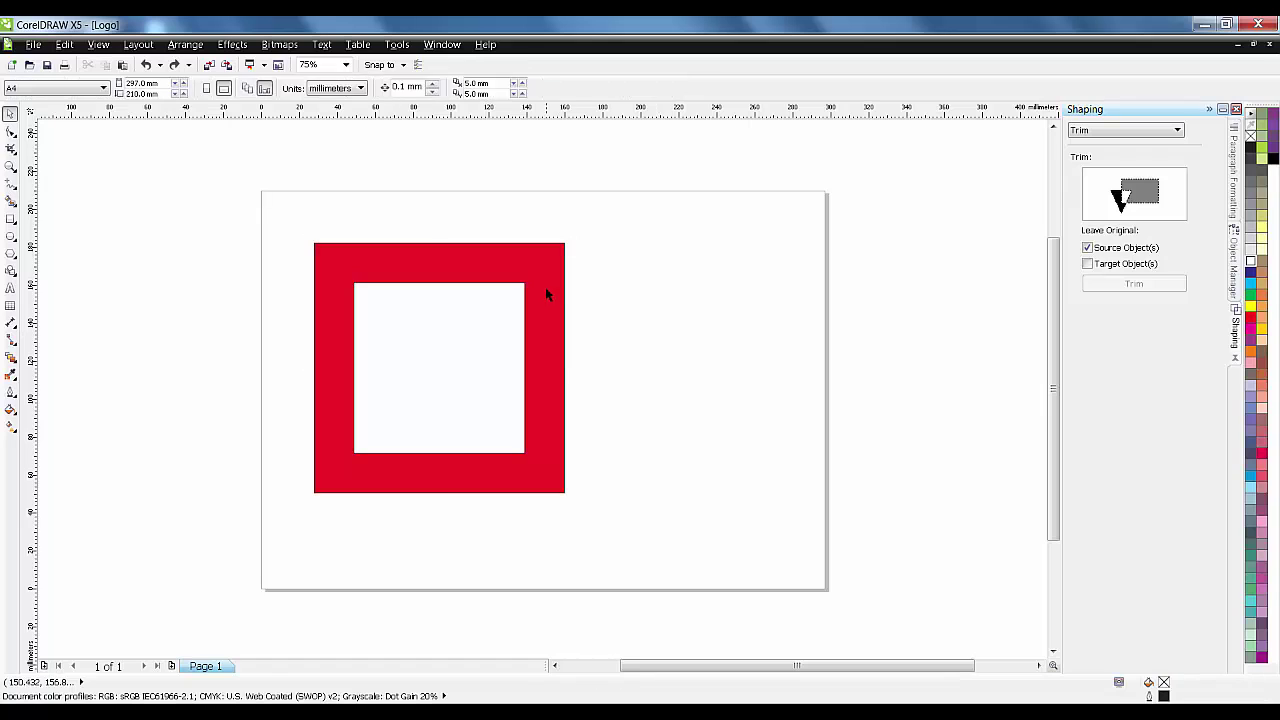
left_click(11, 219)
left_click_drag(135, 268, 214, 357)
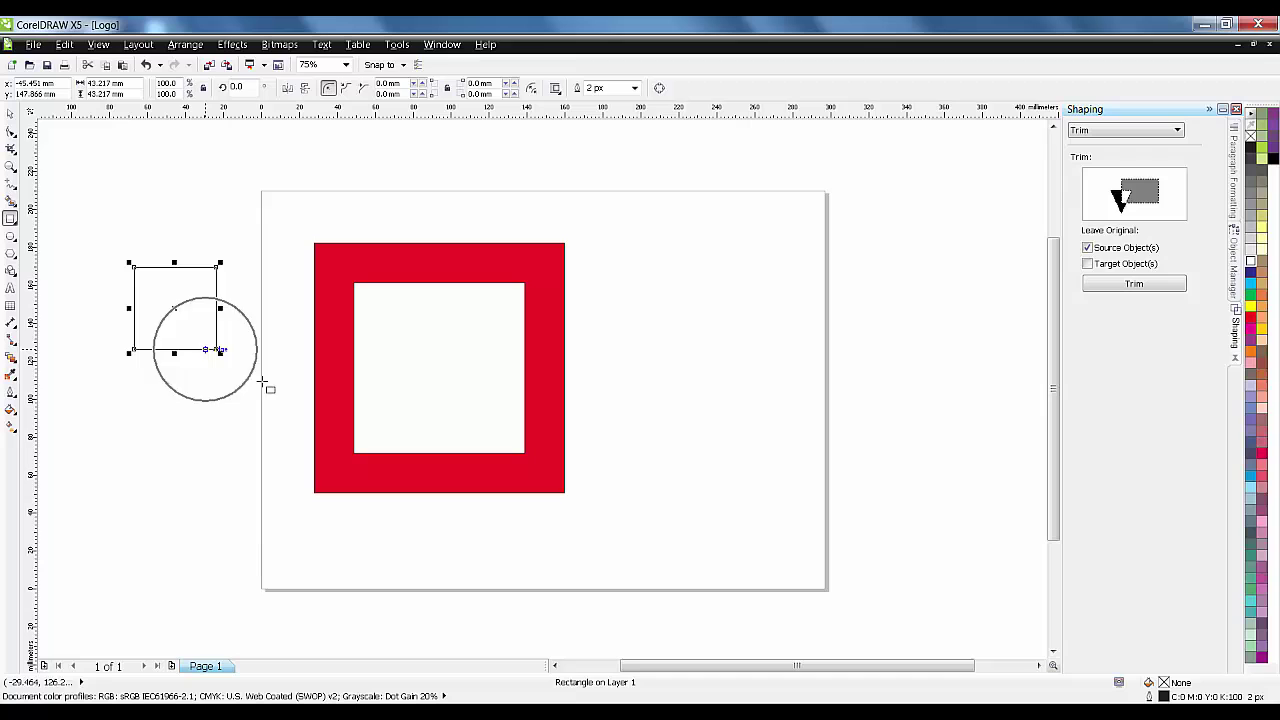
left_click(1250, 275)
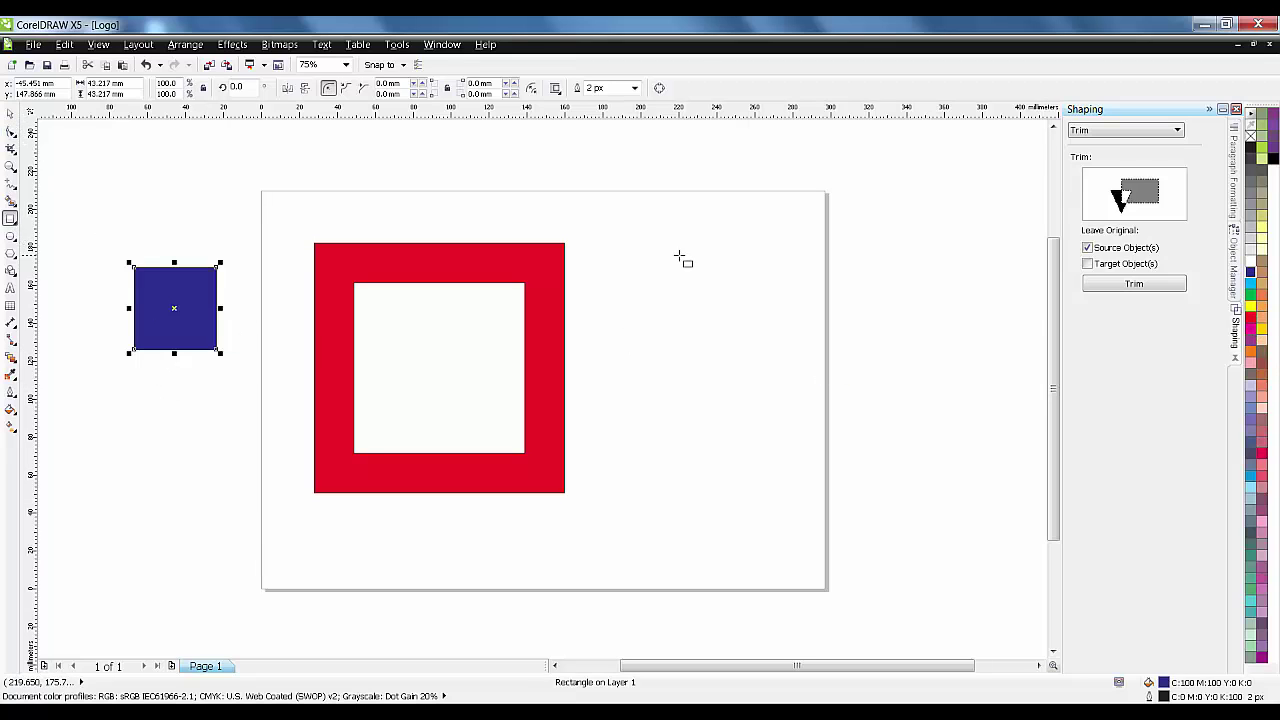
- Draw a tall narrow rectangle, fill it 50% grey, and place it across the red frame
left_click_drag(659, 235, 691, 517)
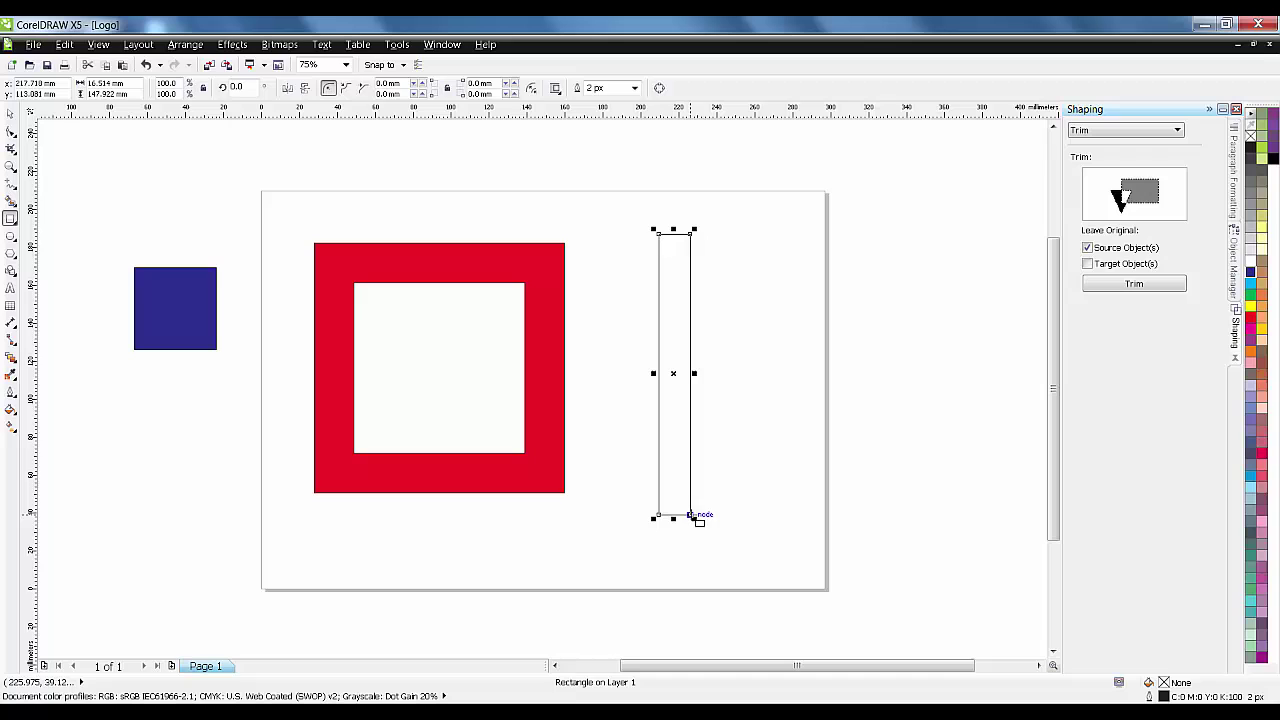
left_click(1251, 263)
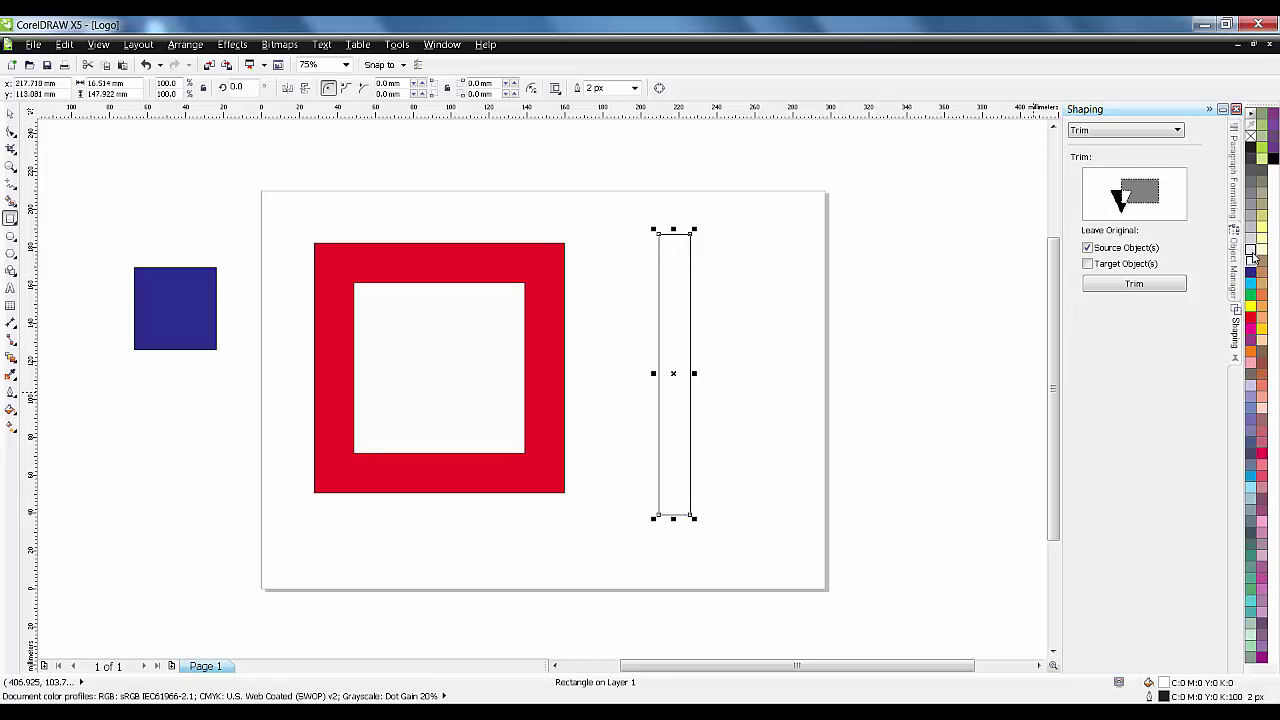
left_click(1250, 244)
left_click(1251, 205)
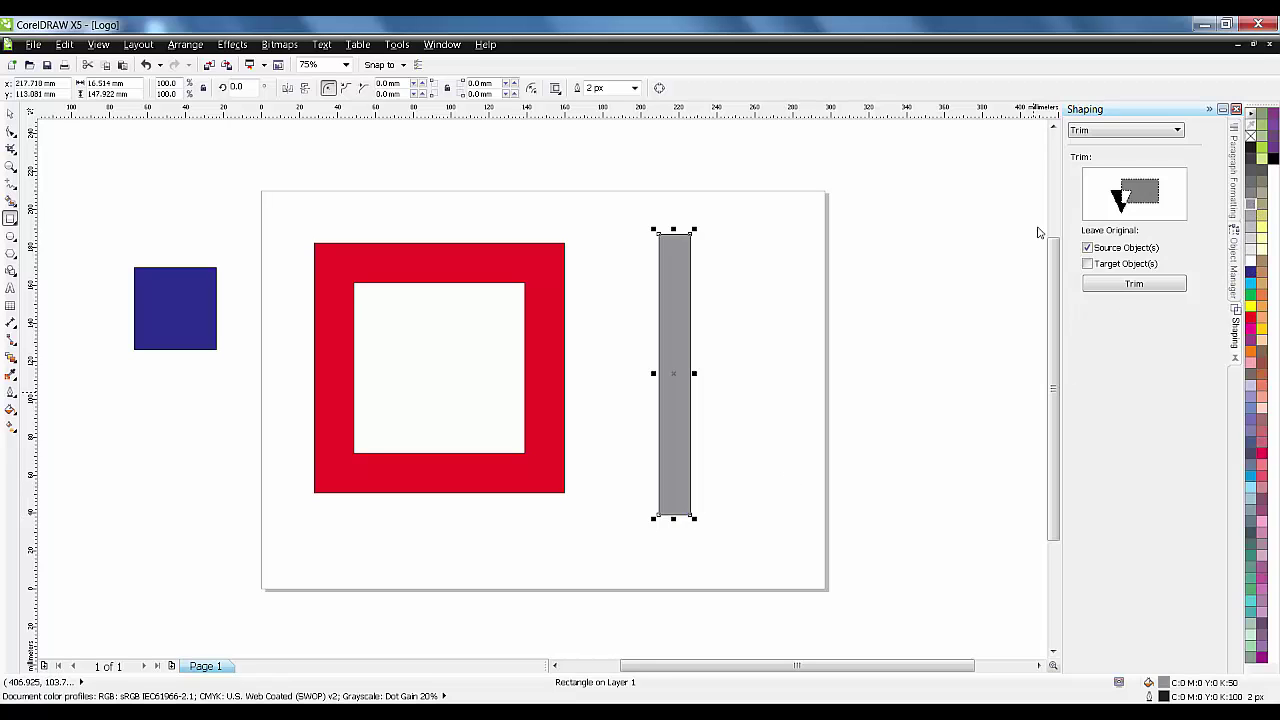
left_click(11, 113)
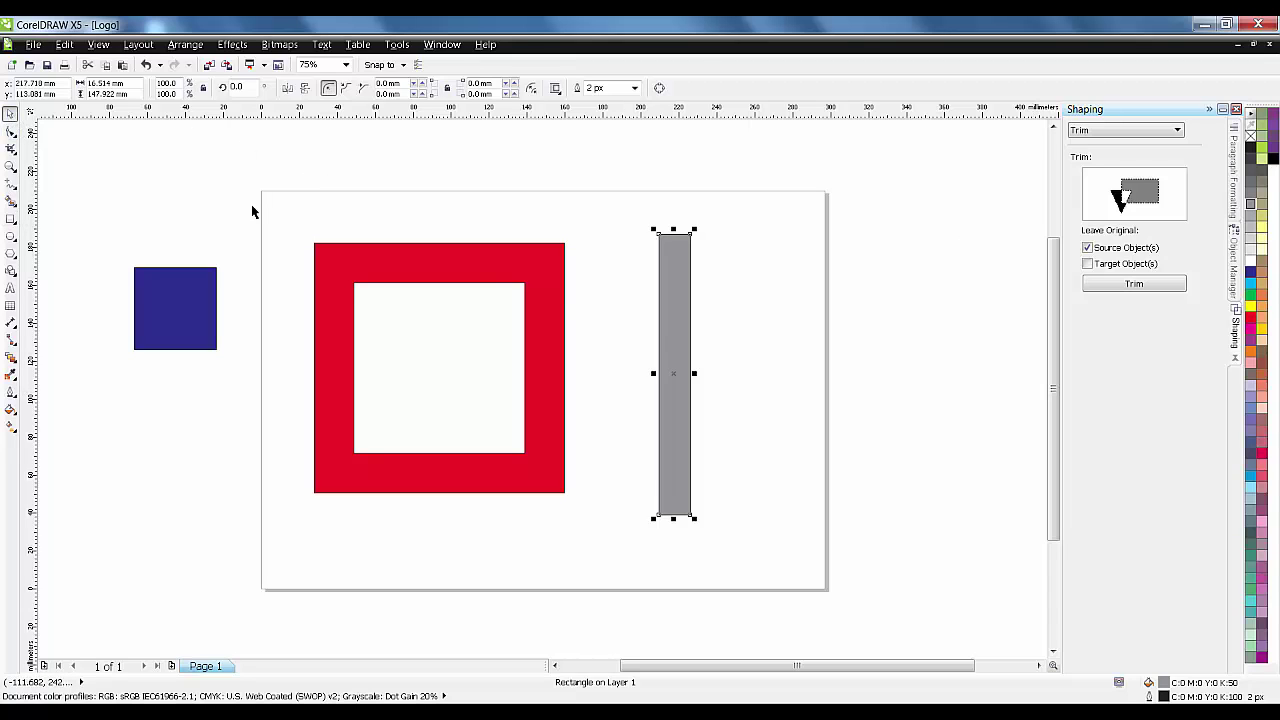
left_click(706, 341)
left_click(686, 337)
left_click_drag(680, 357, 912, 305)
- Centre both the red frame and the grey bar on the page with P
left_click(640, 360)
left_click(562, 367)
left_click_drag(562, 367, 472, 419)
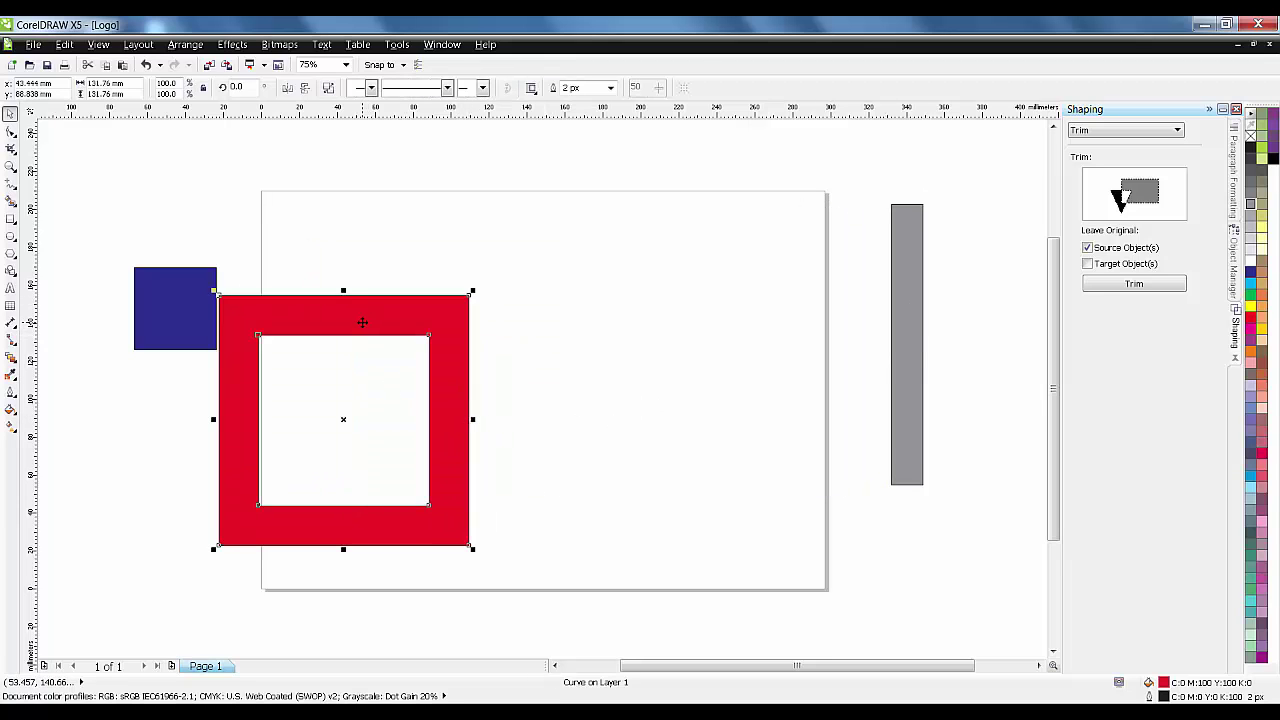
mouse_move(362, 322)
left_mouse_down()
mouse_move(517, 294)
mouse_move(375, 333)
left_mouse_up()
key("p")
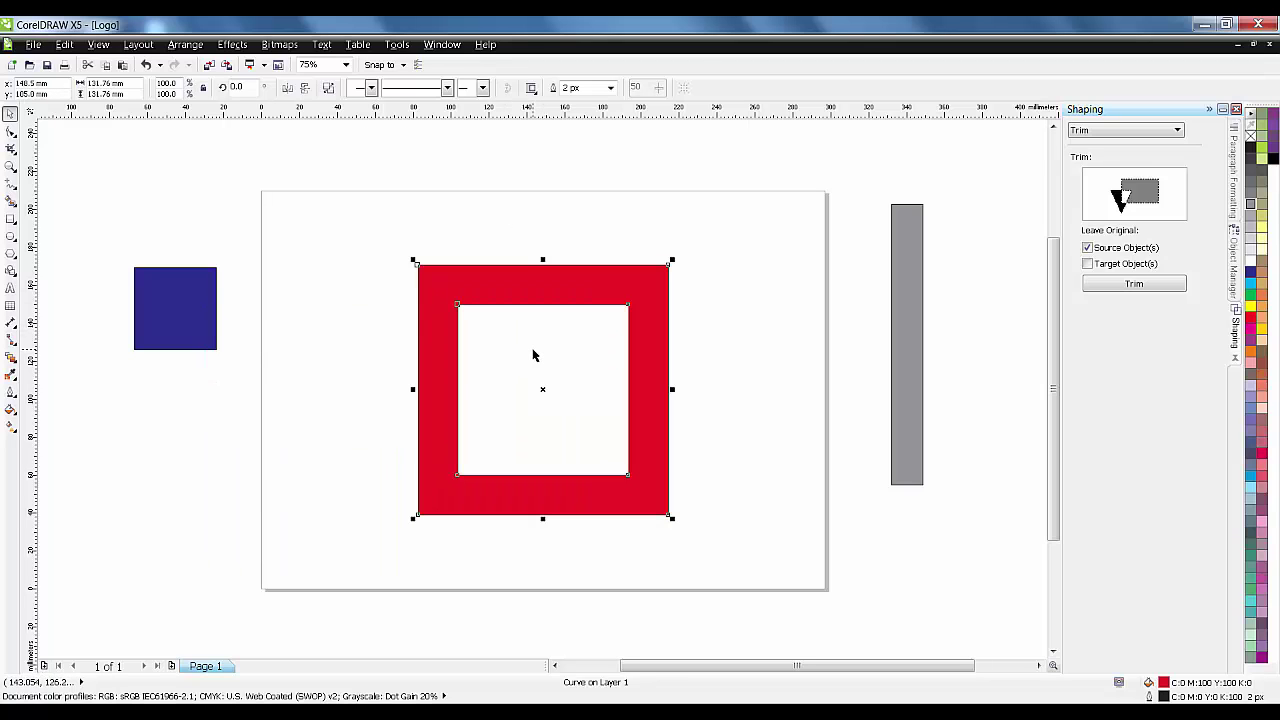
left_click(910, 253)
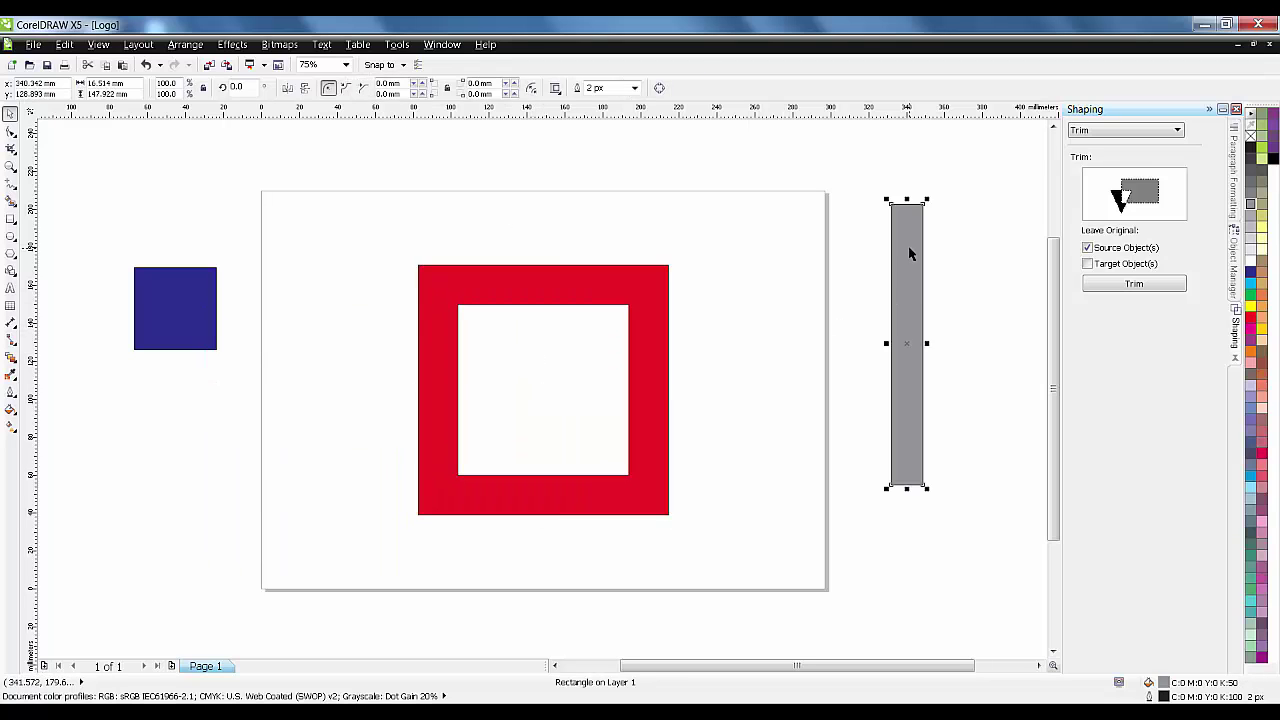
key("p")
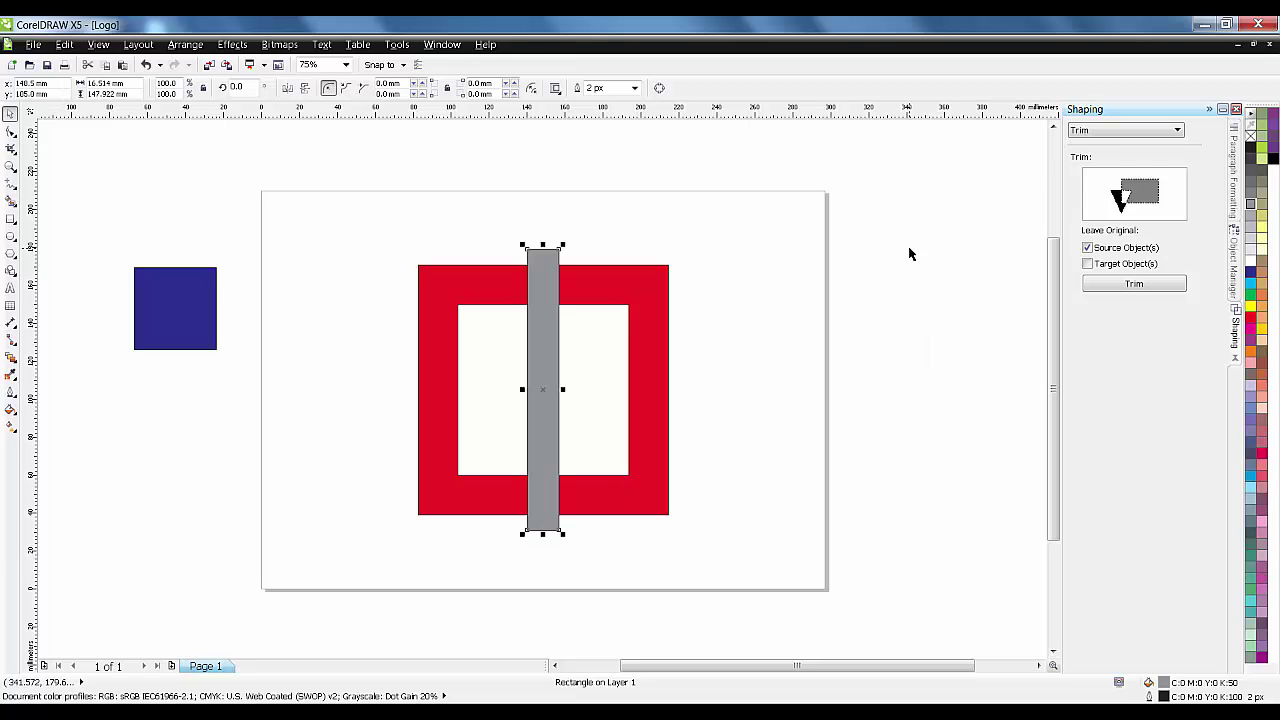
- Rotate the grey bar to exactly 270° so a horizontal bar crosses the vertical one
left_click(767, 362)
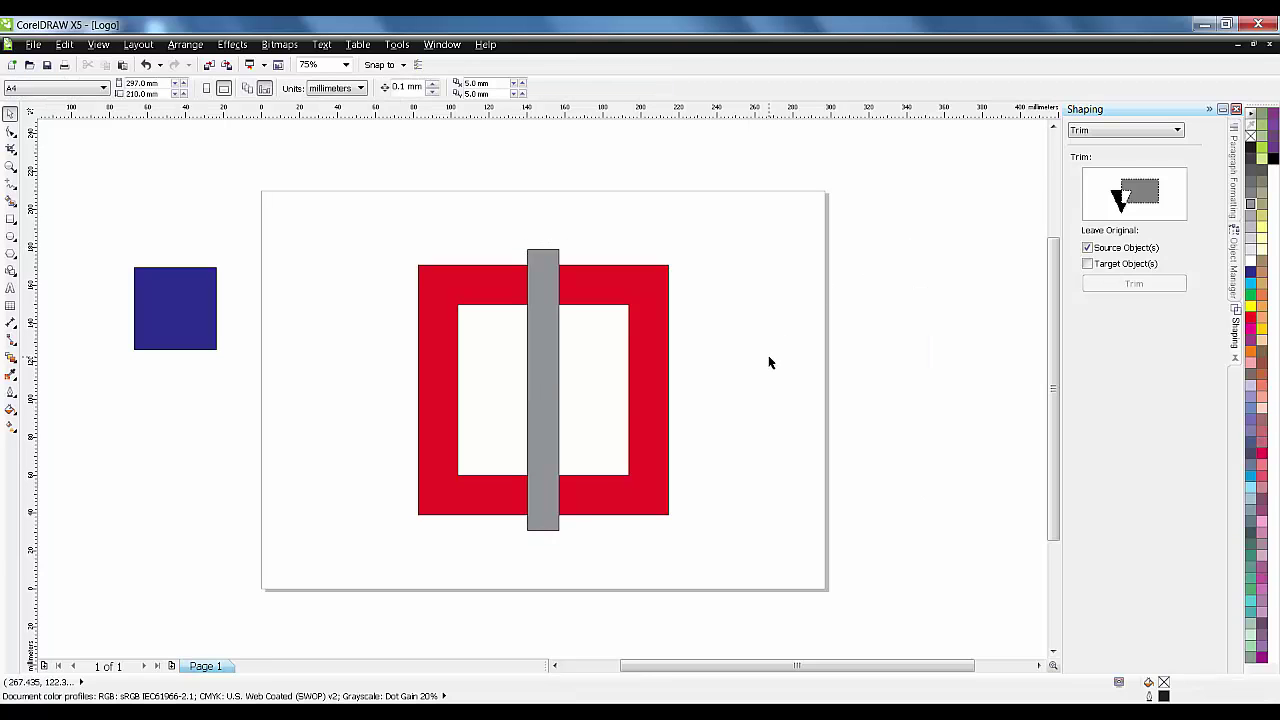
left_click(553, 363)
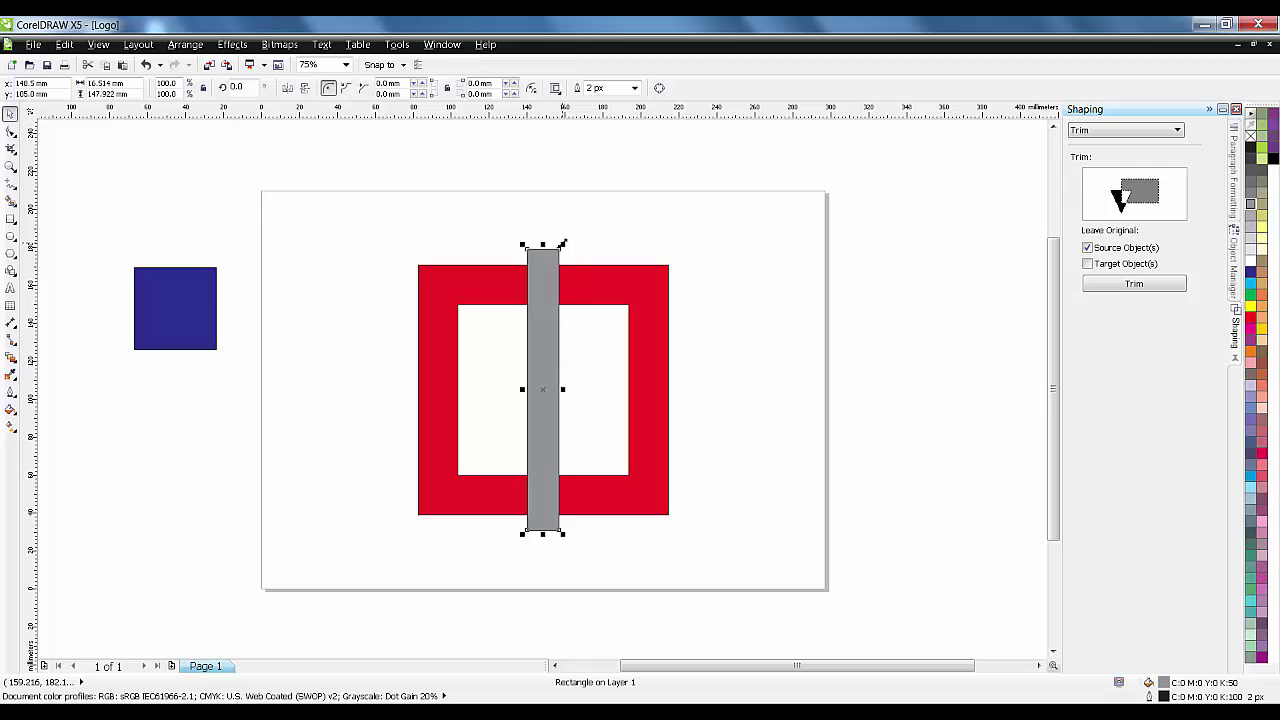
left_click(547, 295)
left_click_drag(563, 247, 697, 412)
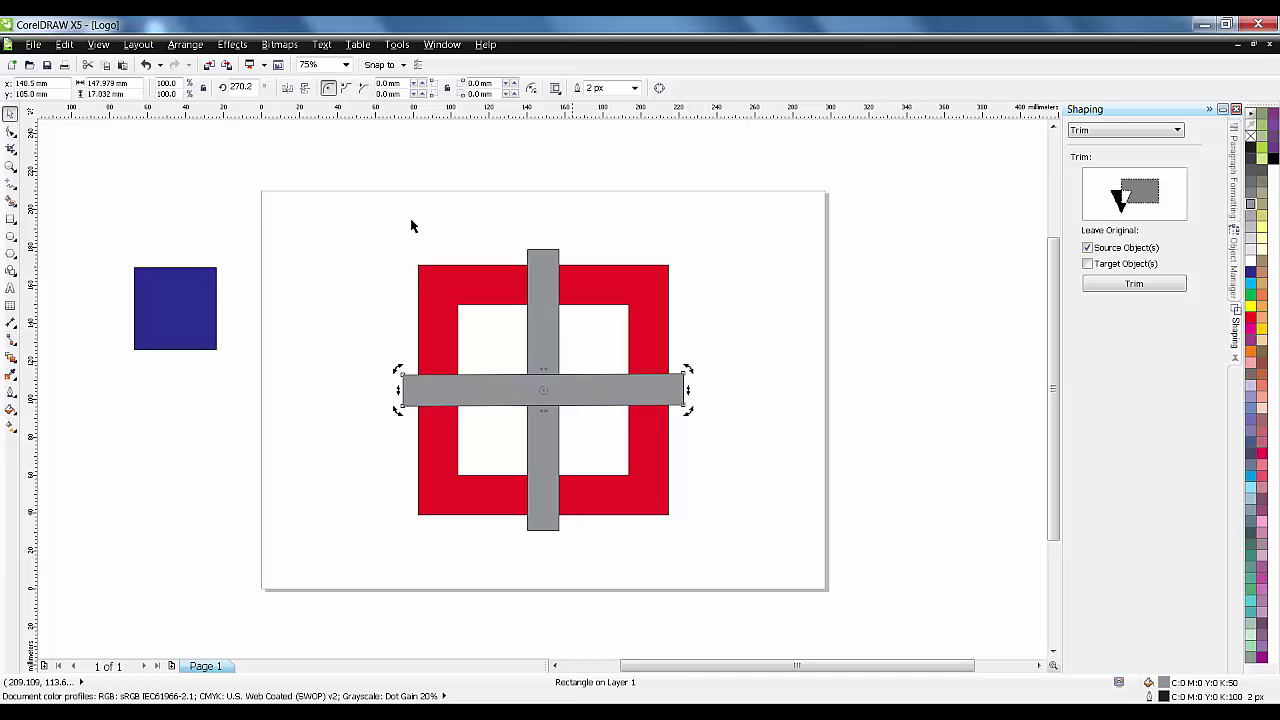
left_click(256, 88)
type("270")
key("Return")
left_click(743, 338)
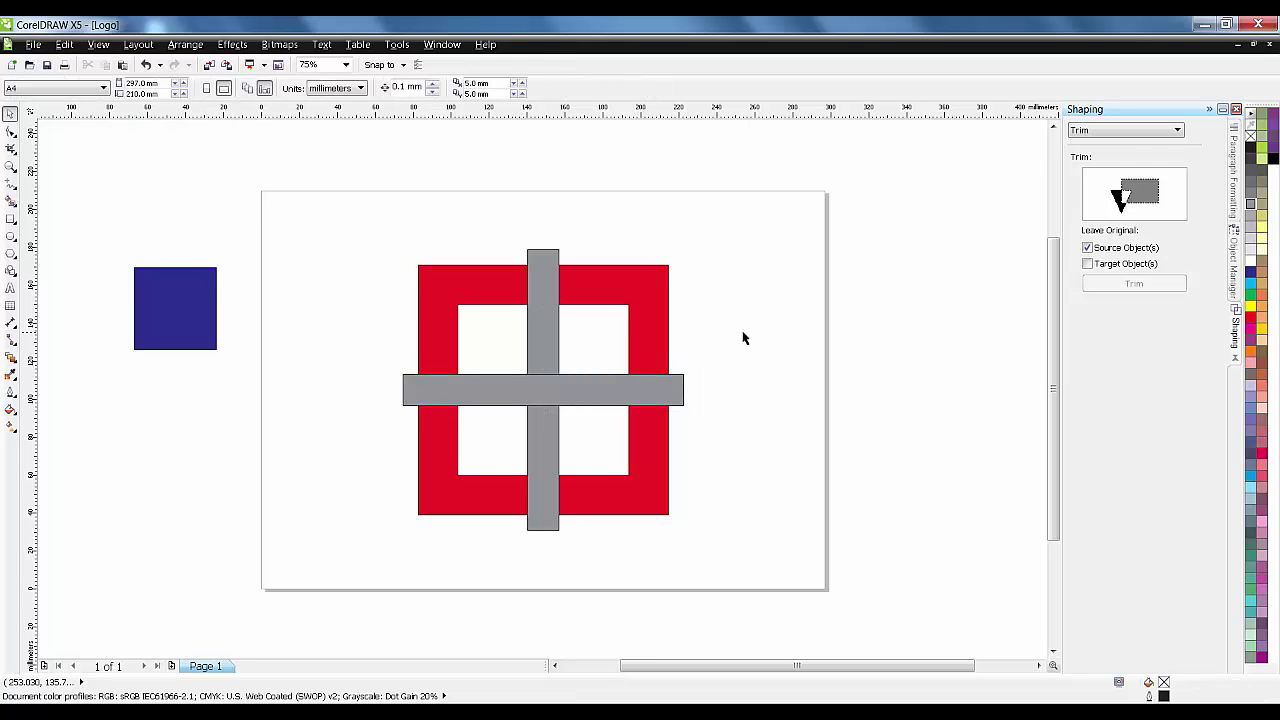
- Weld the horizontal and vertical grey bars into one cross-shaped curve over the red frame
left_click(598, 400)
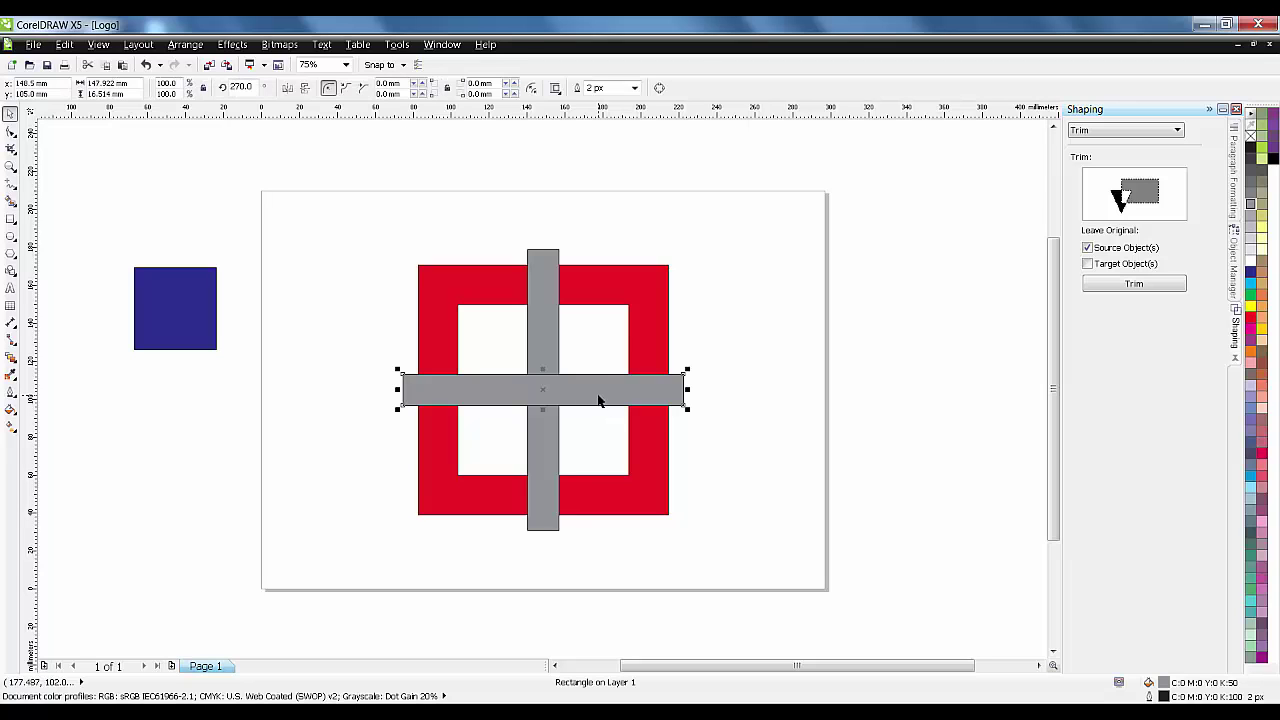
left_click(546, 271, "shift")
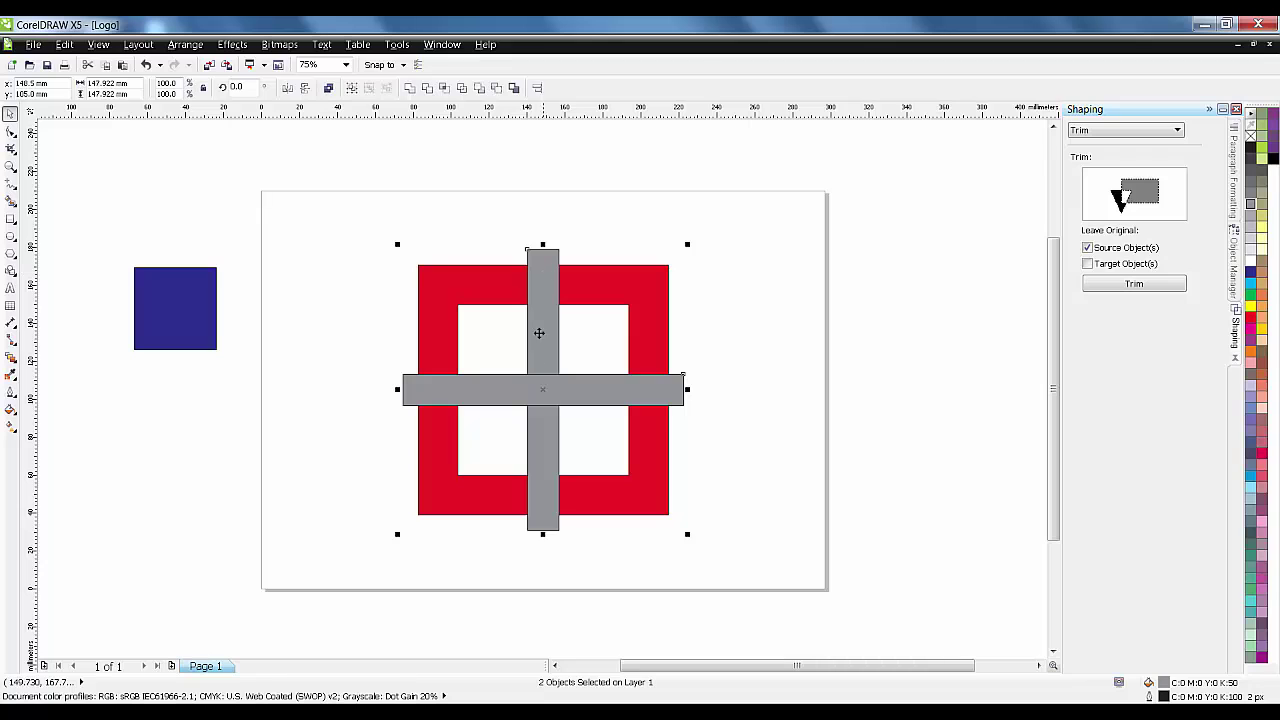
left_click(791, 253)
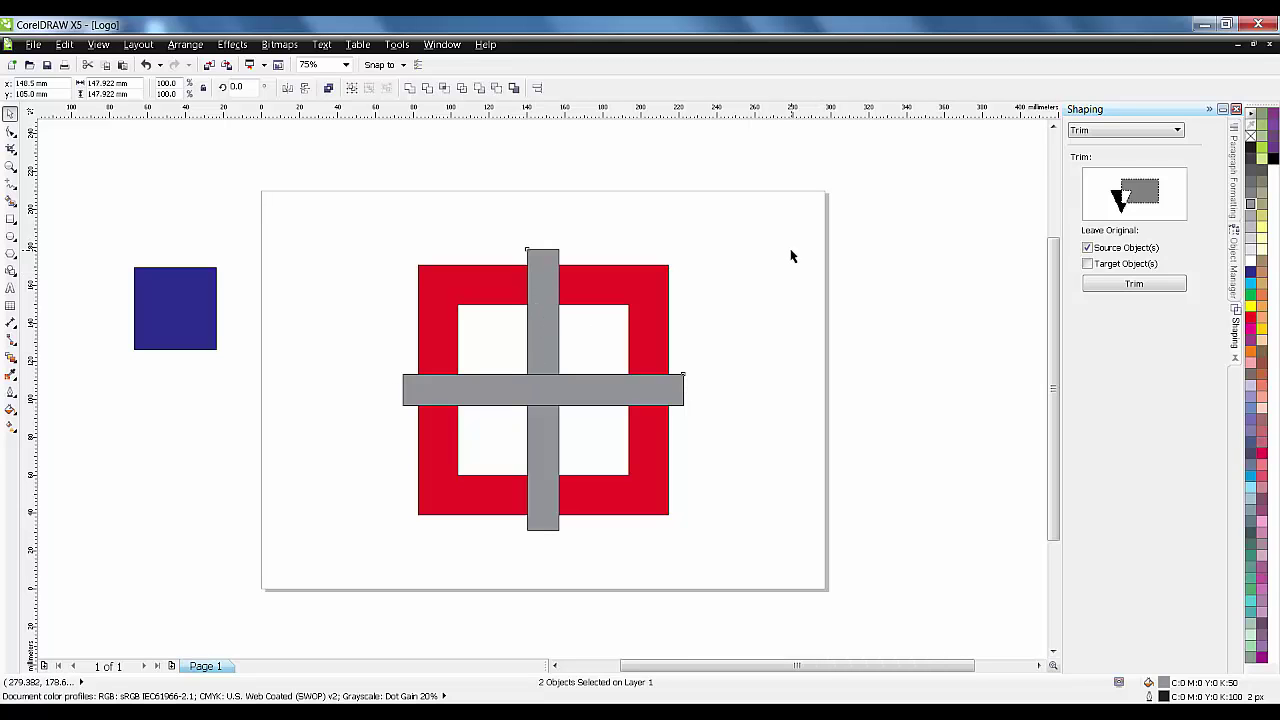
left_click(580, 397)
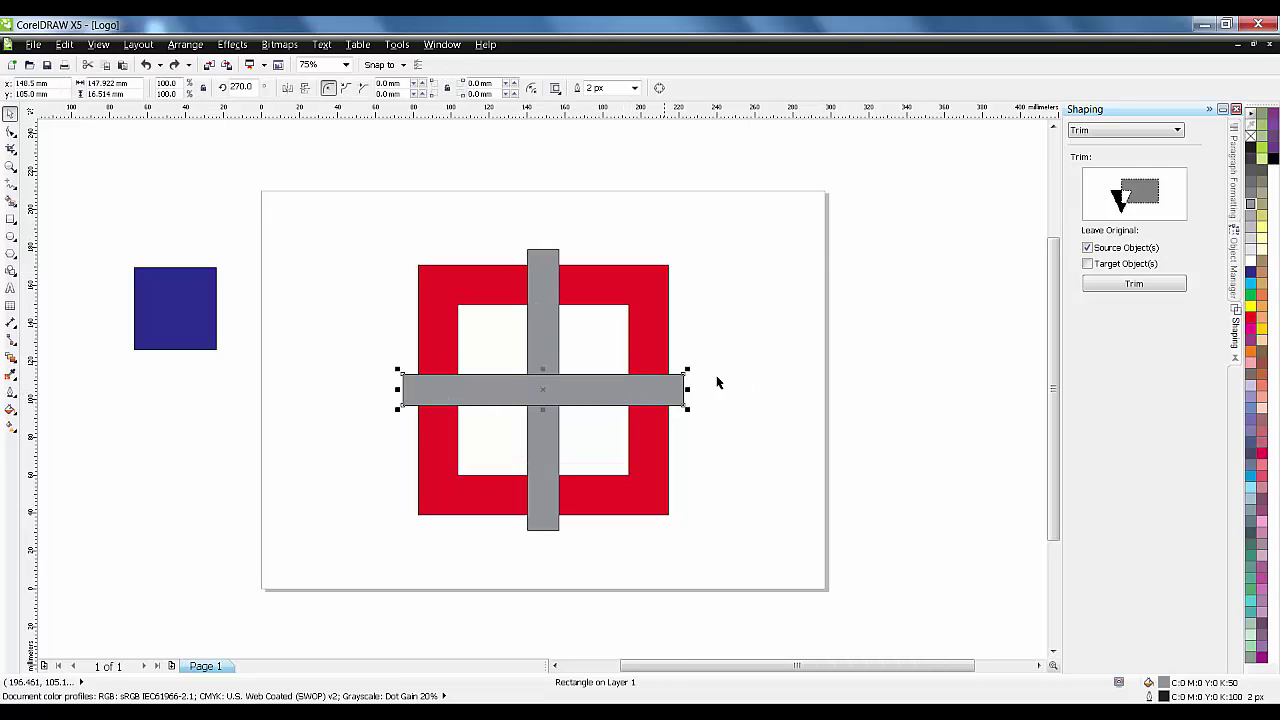
left_click(737, 371)
left_click(637, 400)
left_click(542, 268, "shift")
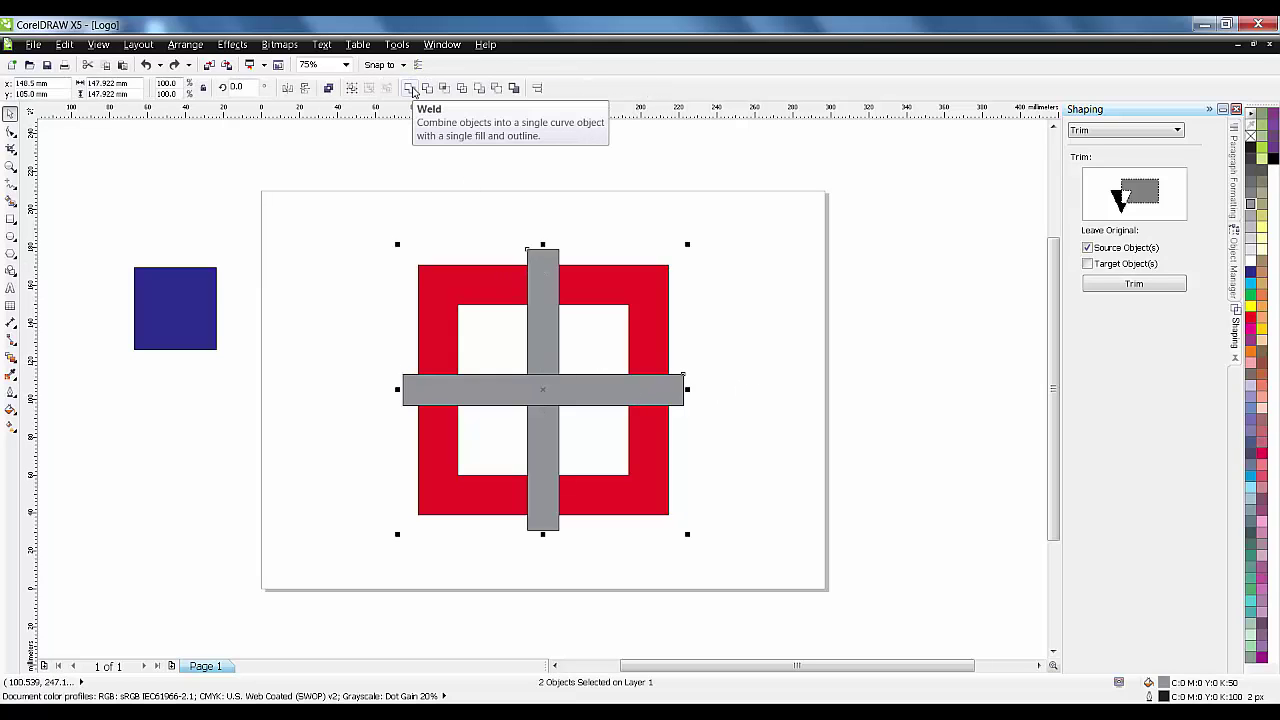
left_click(411, 89)
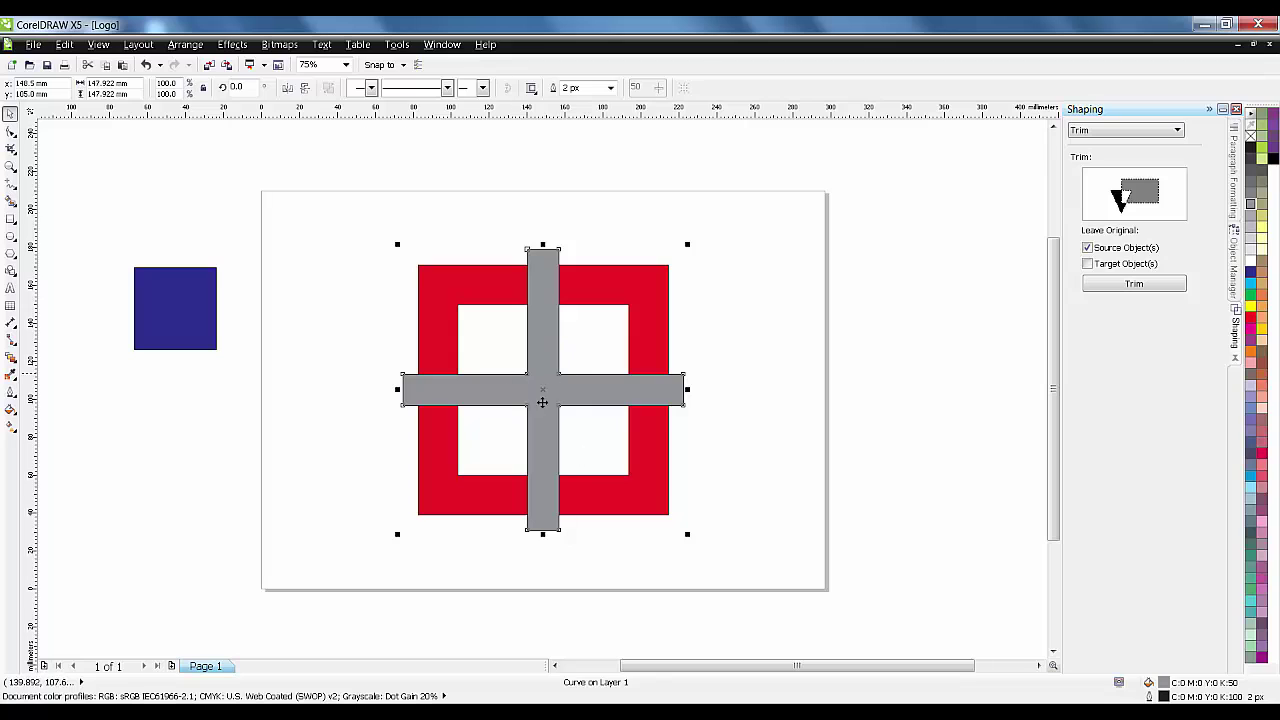
left_click(643, 230)
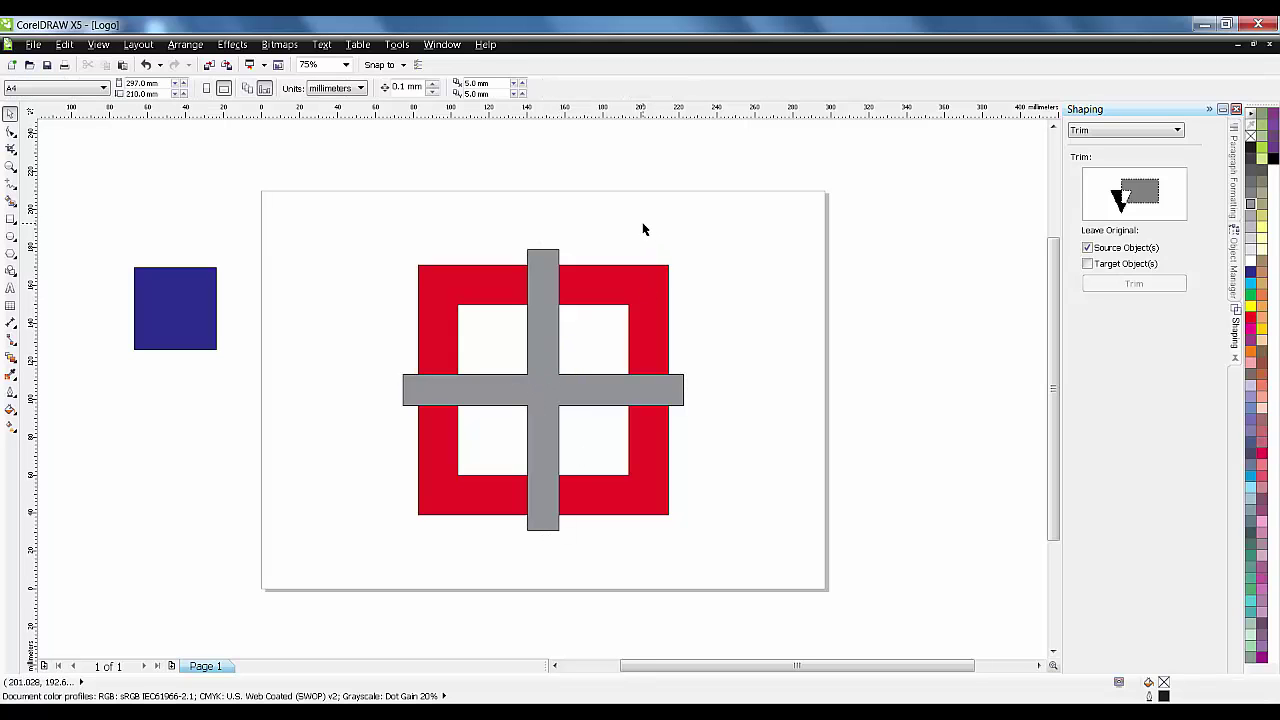
- Trim the grey cross out of the red frame with Back minus front, leaving four corner brackets
left_click(555, 397)
left_click(637, 287, "shift")
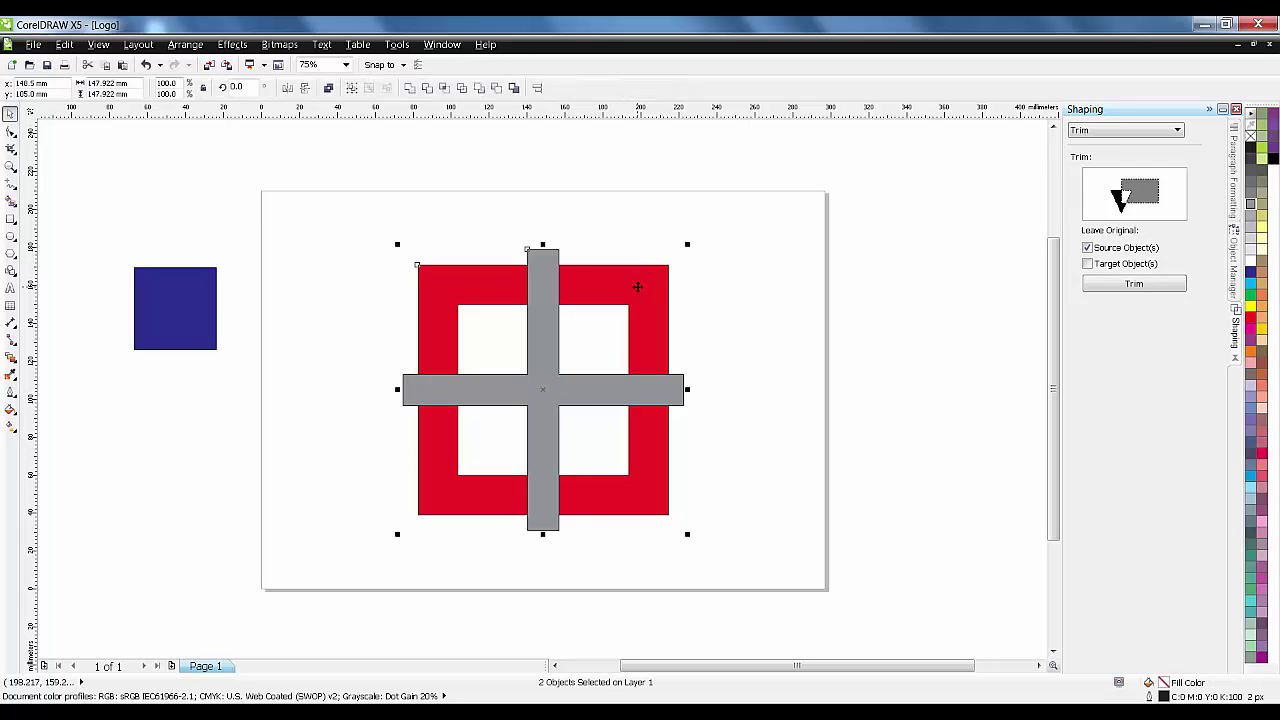
left_click(497, 88)
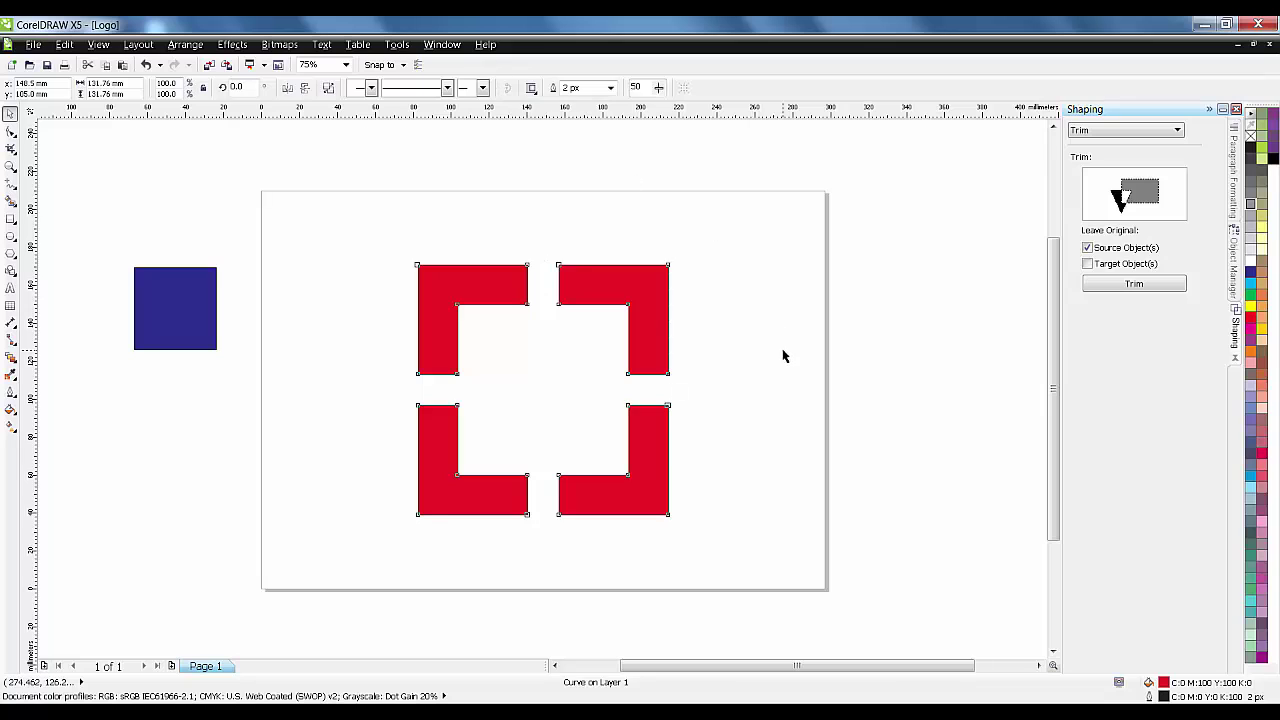
- Centre the blue square on the page and group it with the red brackets
left_click(783, 354)
left_click(180, 332)
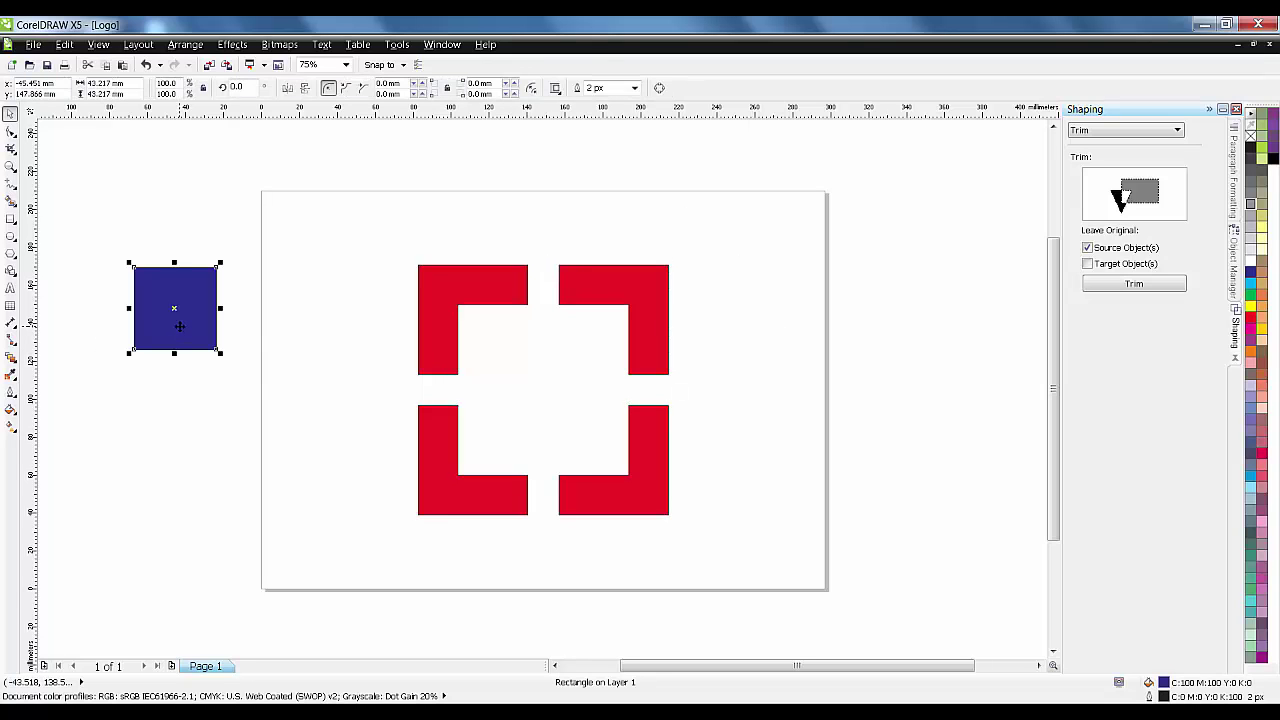
key("p")
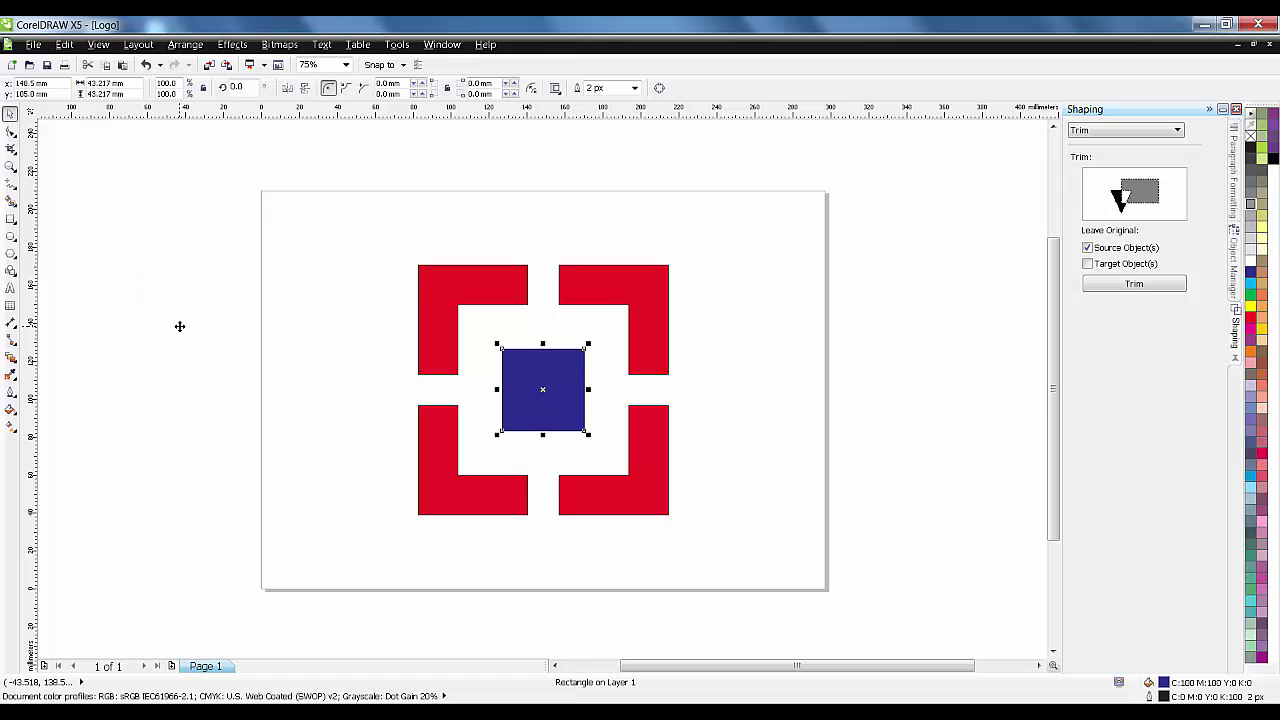
left_click(708, 437)
left_click_drag(354, 228, 749, 540)
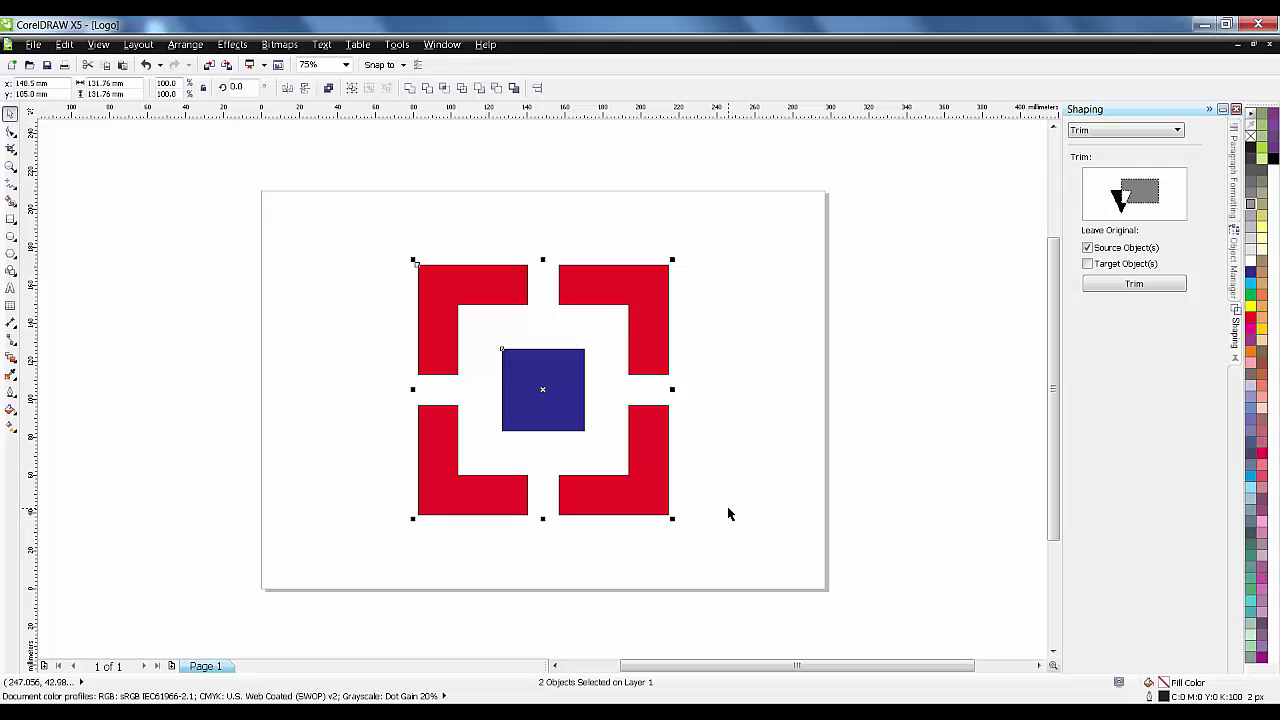
key("ctrl+g")
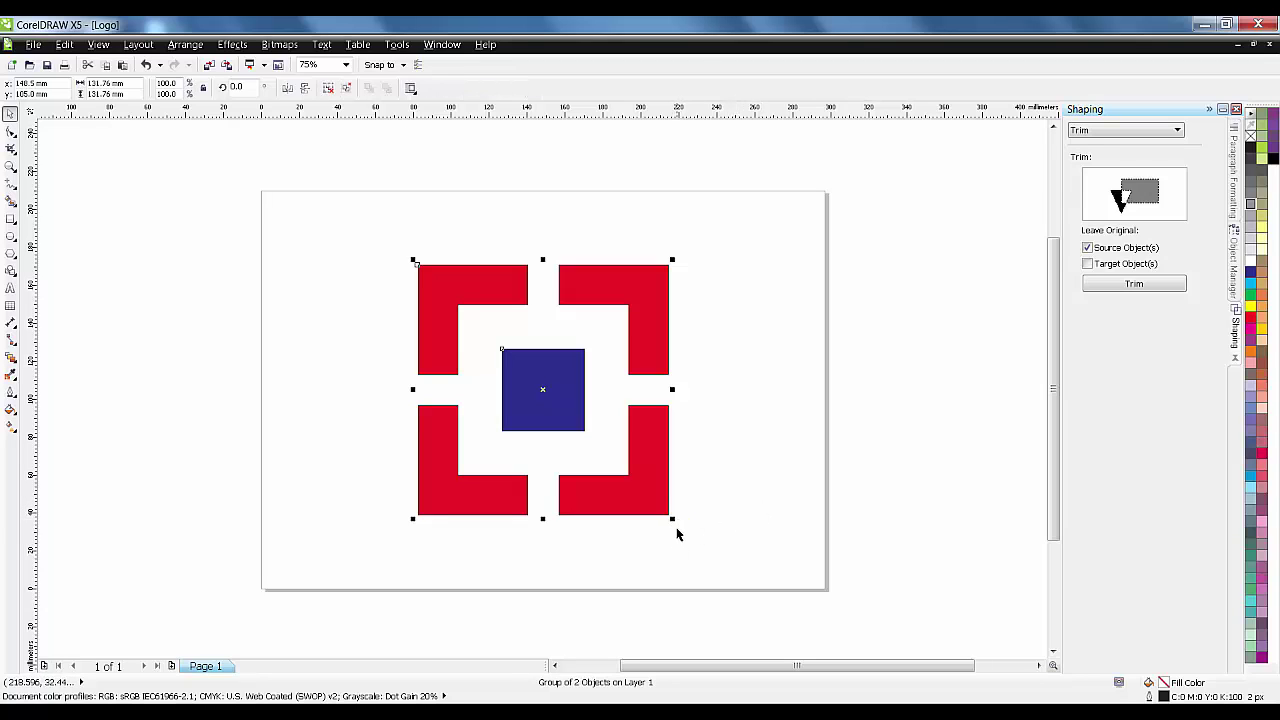
- Shrink the emblem group and move it to the left side of the page
left_click_drag(674, 520, 627, 471)
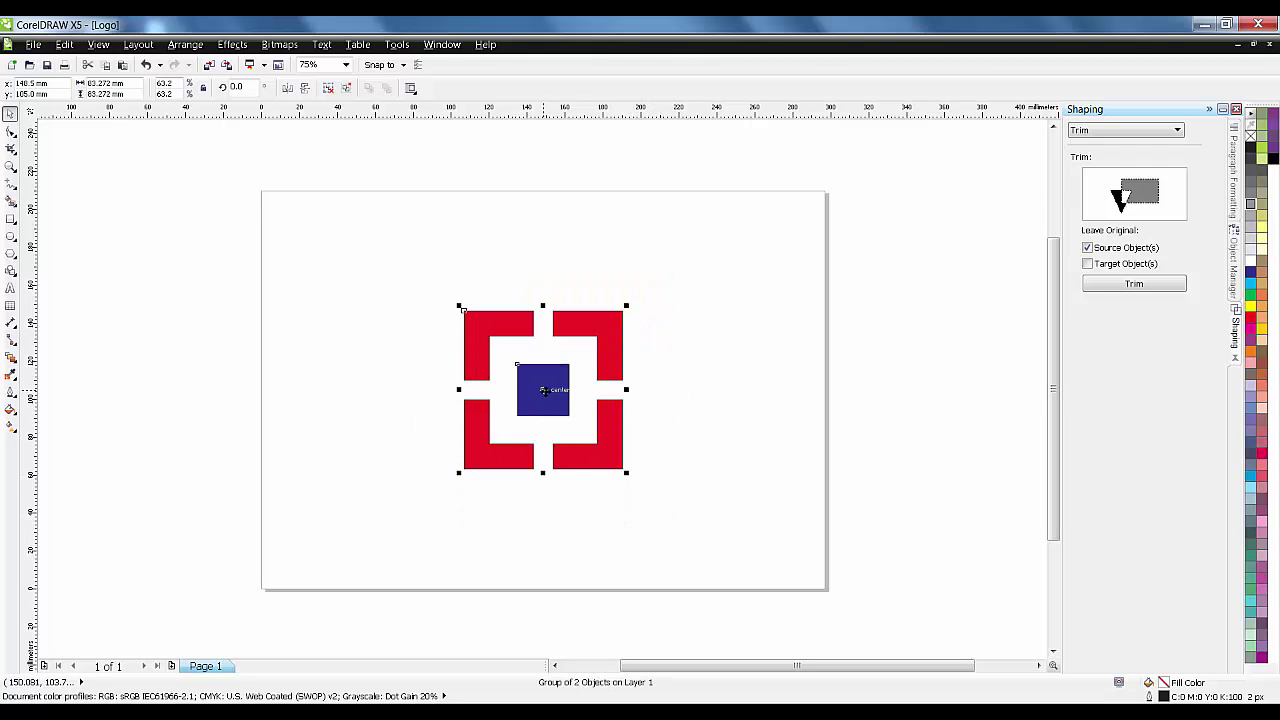
left_click_drag(548, 397, 368, 385)
left_click(510, 457)
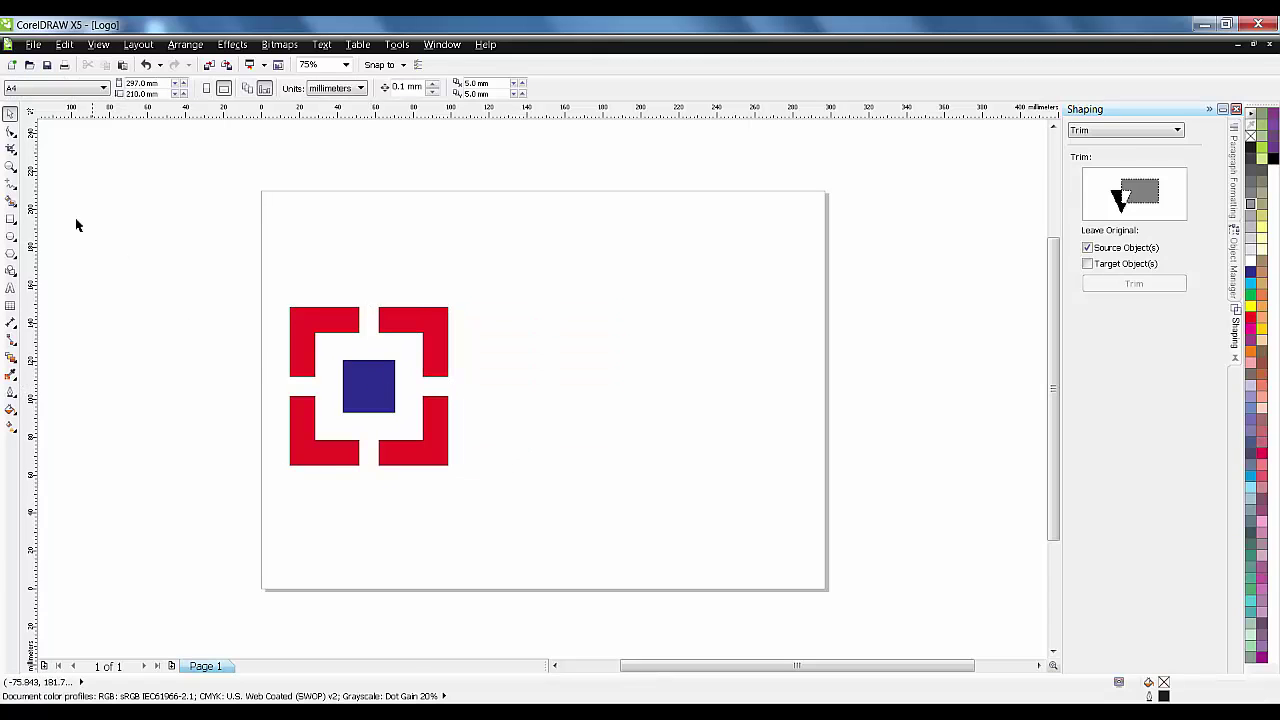
- Add a white page-sized rectangle, then draw a square covering the emblem
double_click(11, 220)
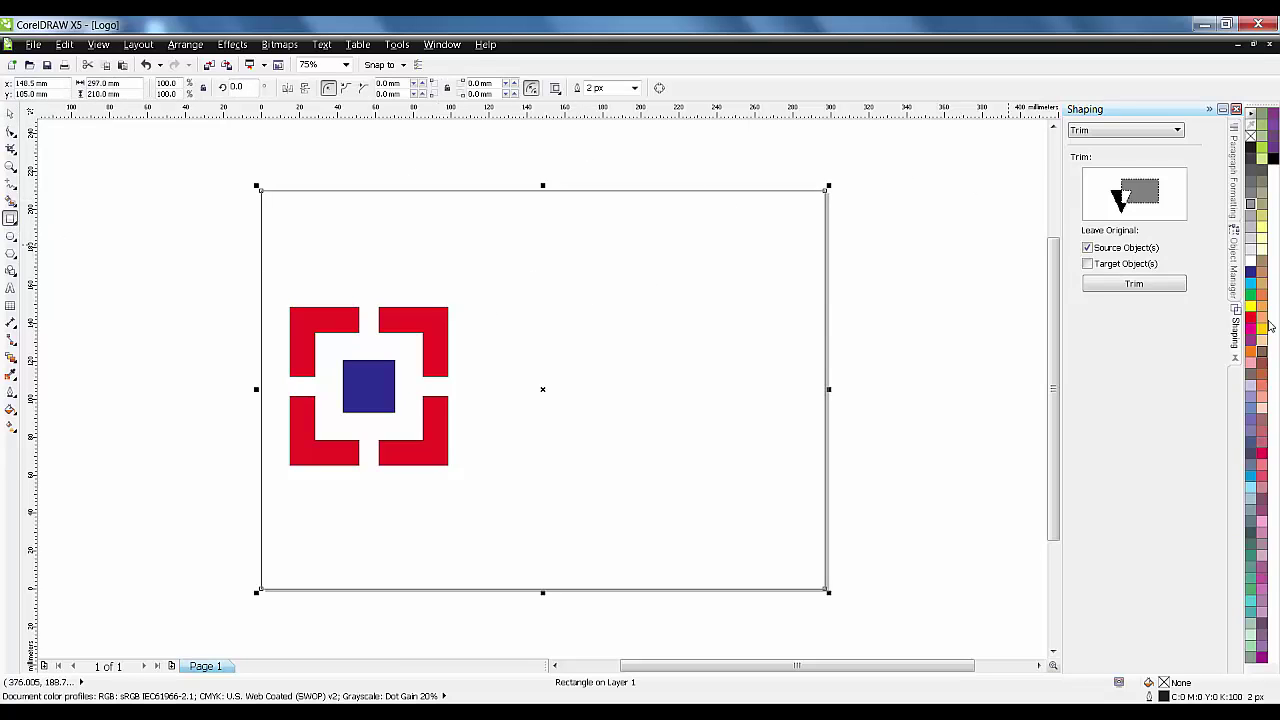
left_click(1251, 277)
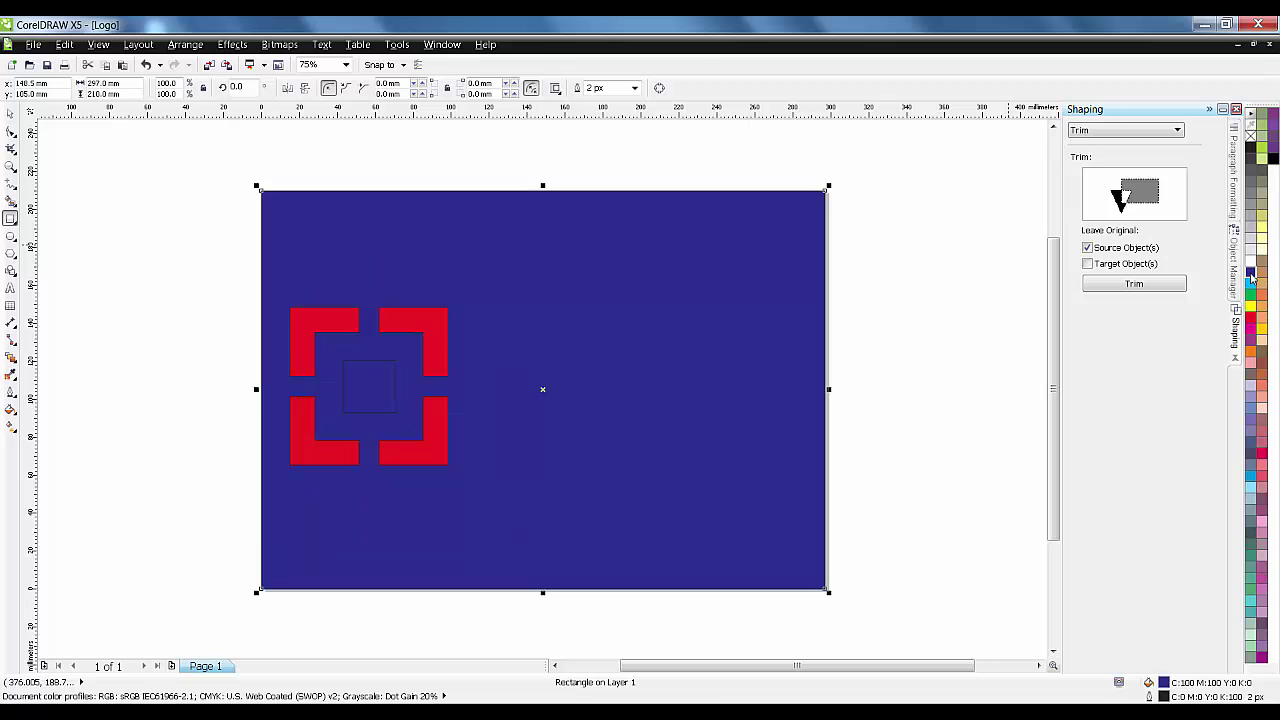
left_click(1251, 260)
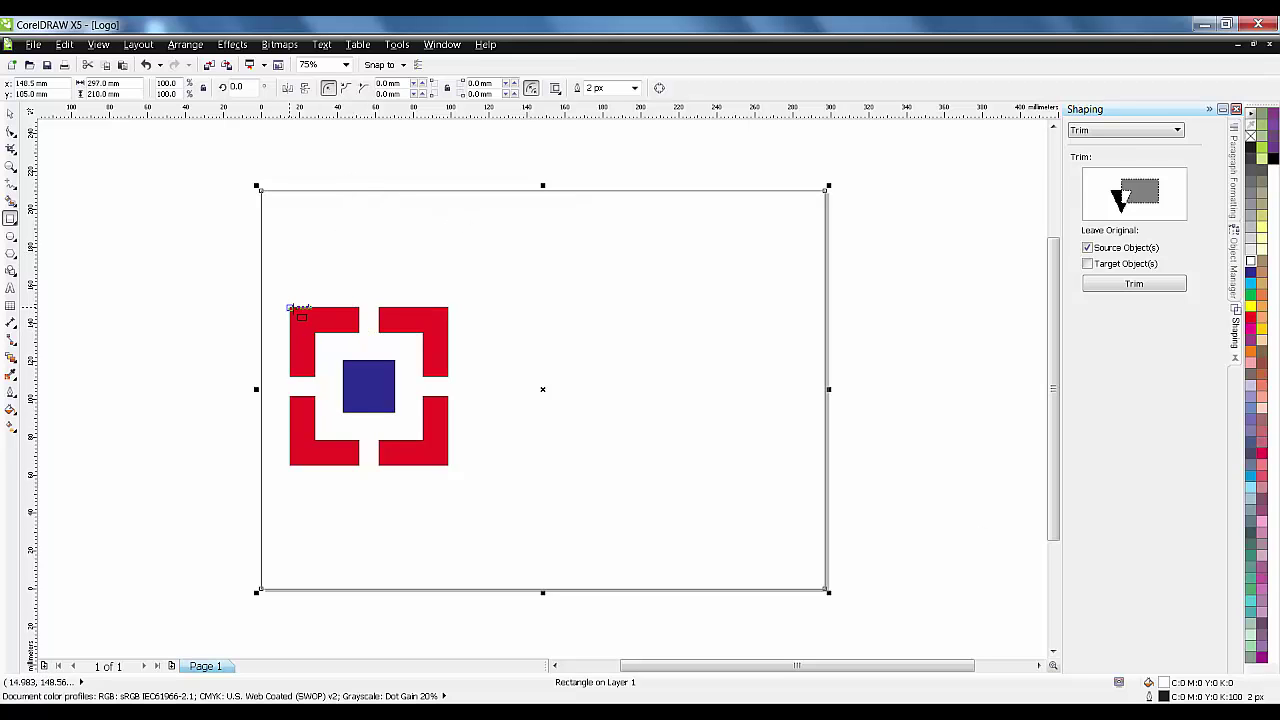
left_click_drag(291, 309, 449, 465)
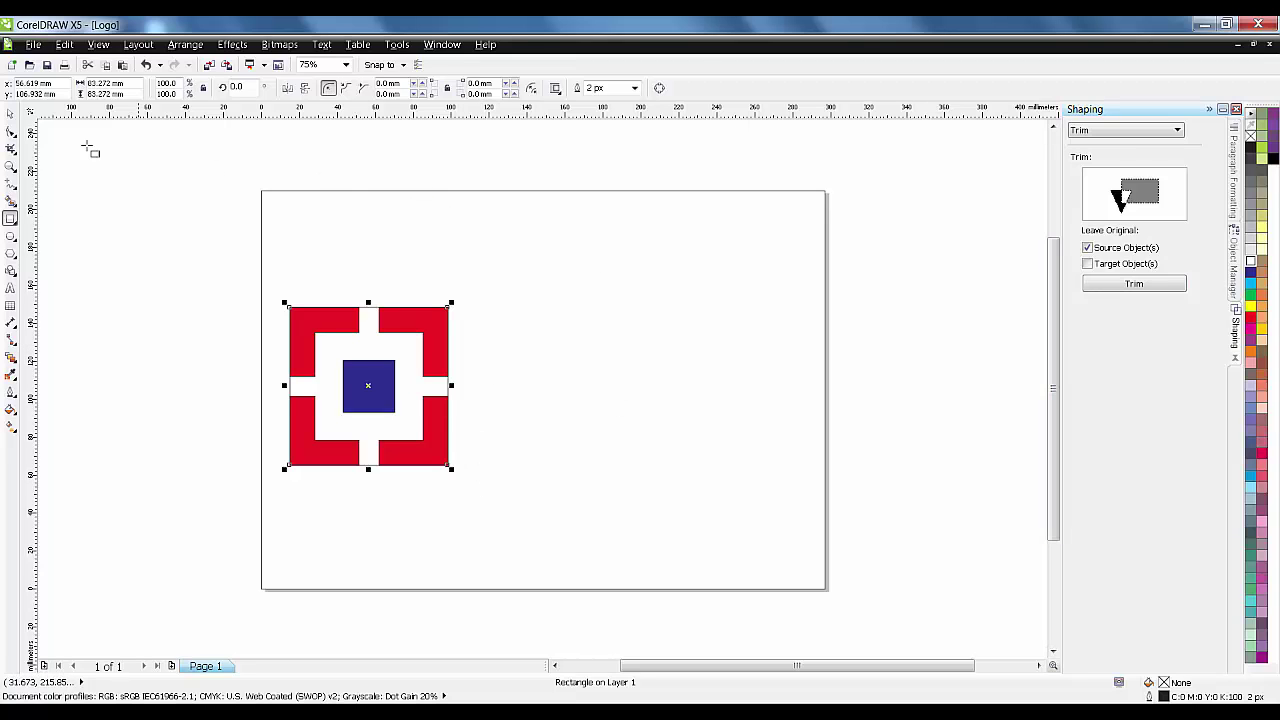
- Fill the new square white, move it aside, and fill the page background dark blue
left_click(11, 114)
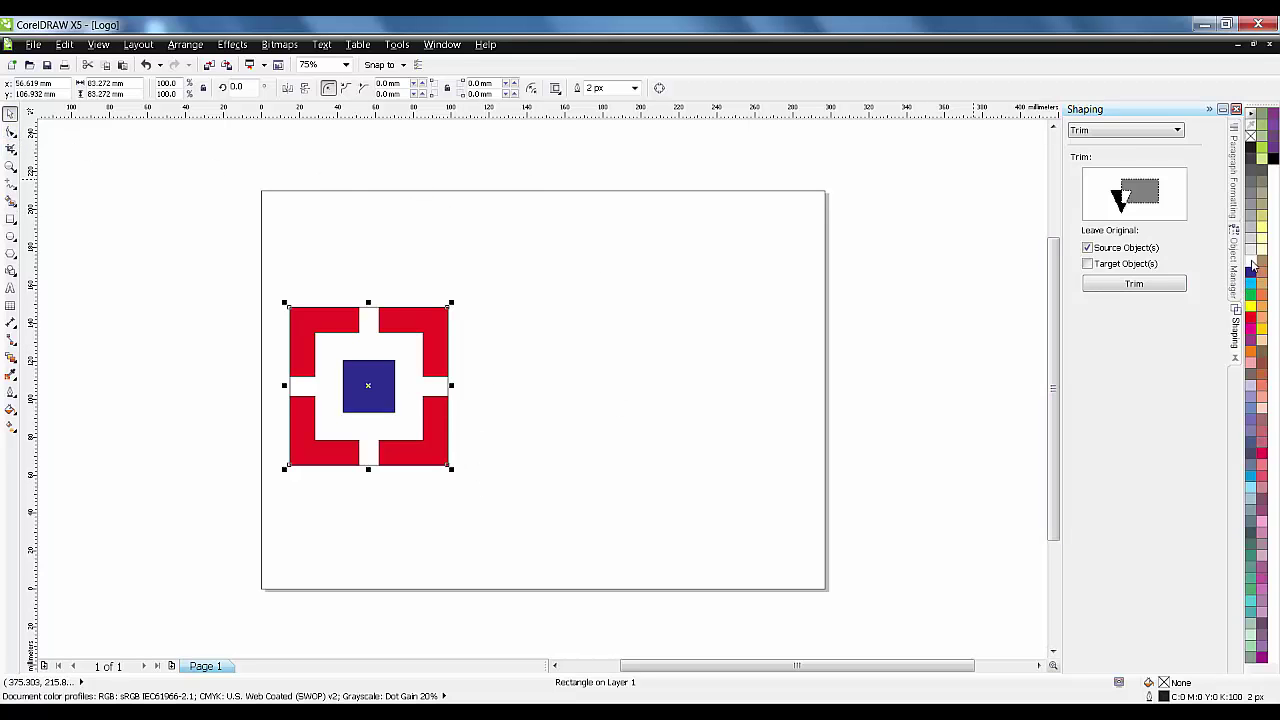
left_click(1250, 261)
left_click_drag(369, 386, 444, 386)
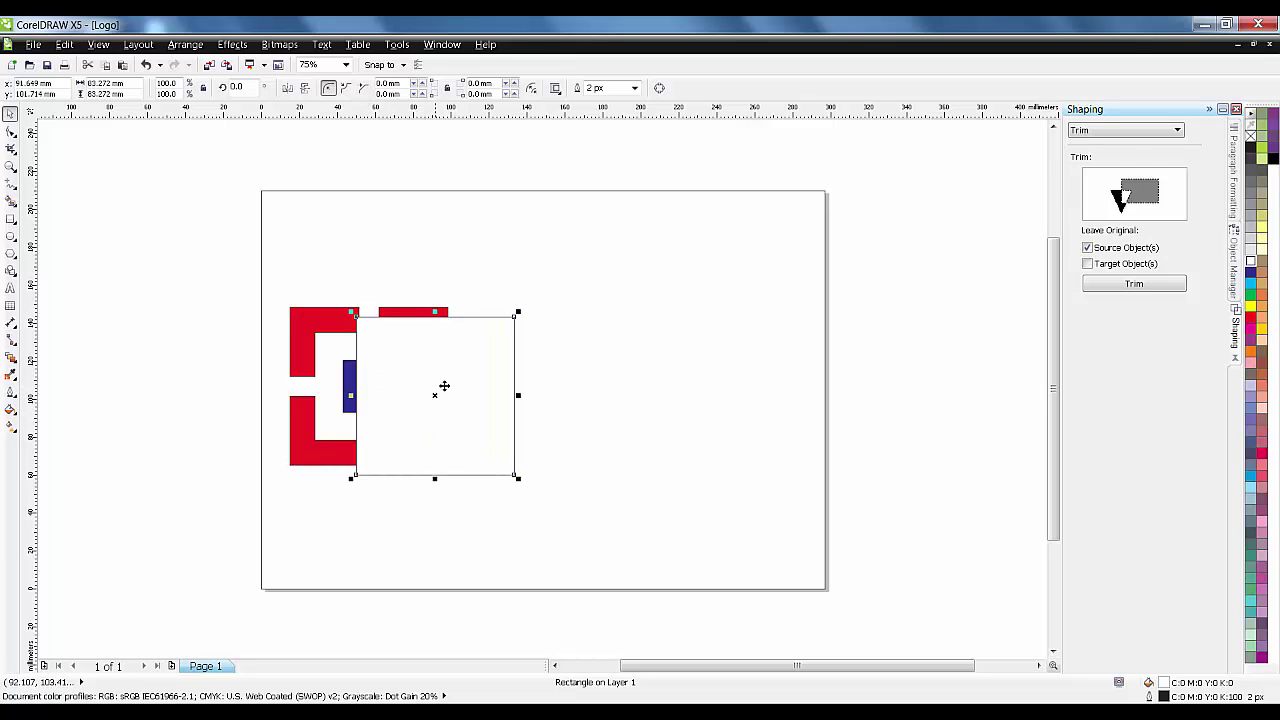
left_click(555, 240)
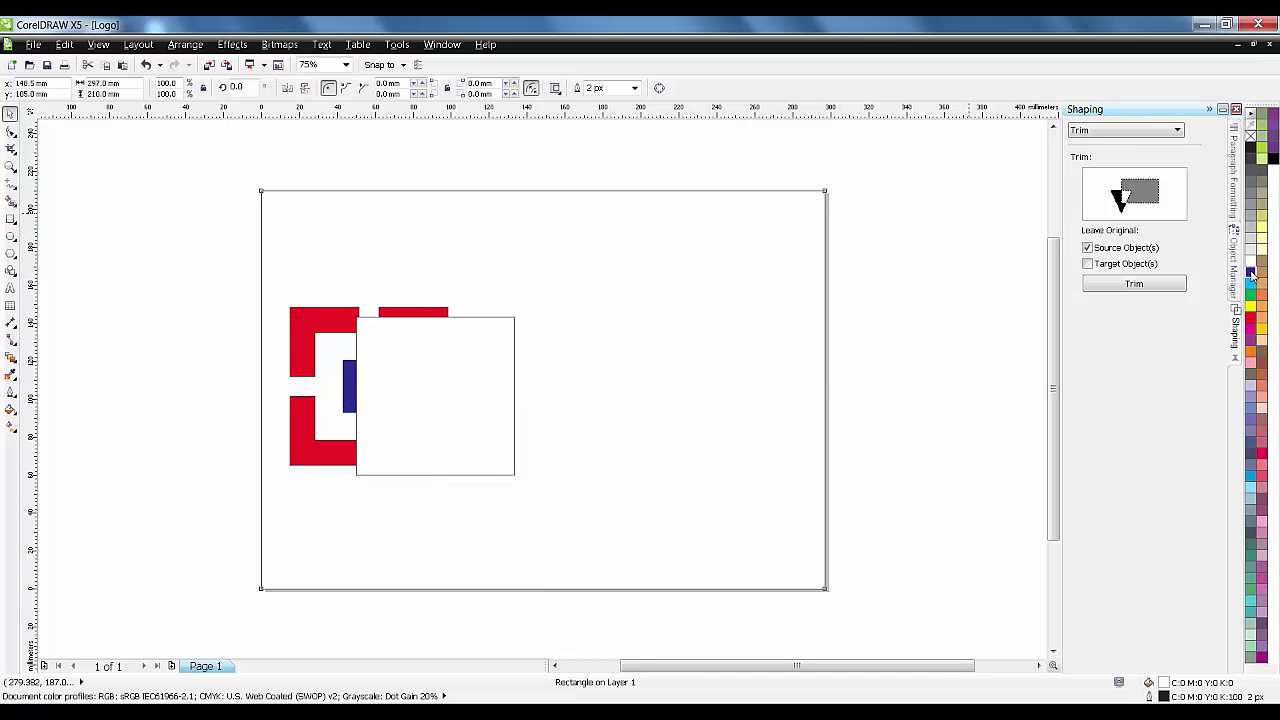
left_click(1250, 273)
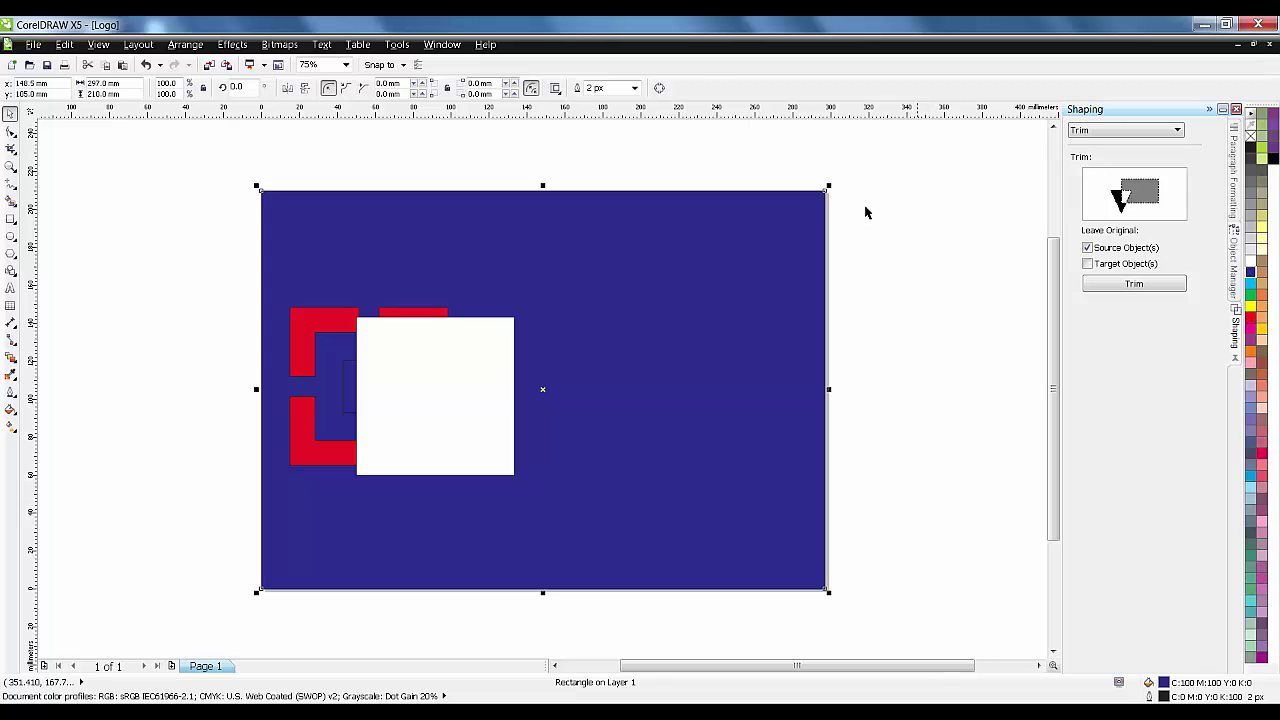
- Place the white square behind the red brackets and align it exactly with the emblem
left_click(447, 410)
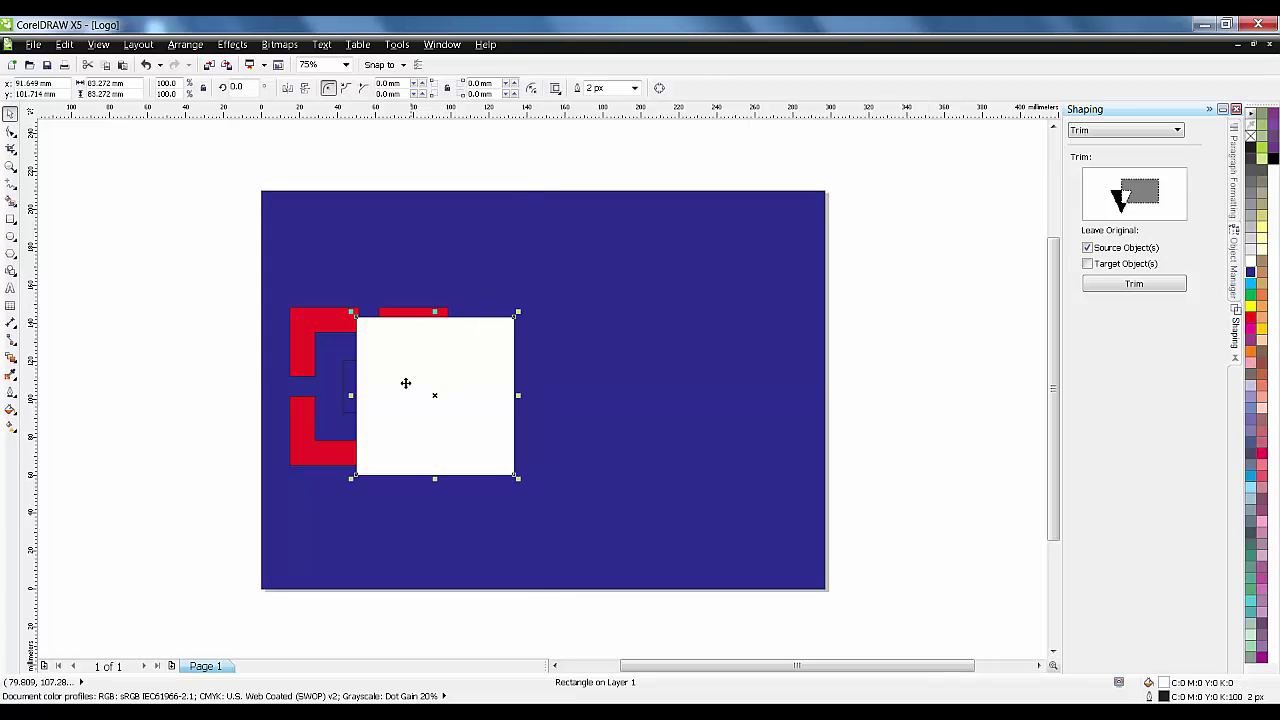
left_click_drag(400, 380, 463, 352)
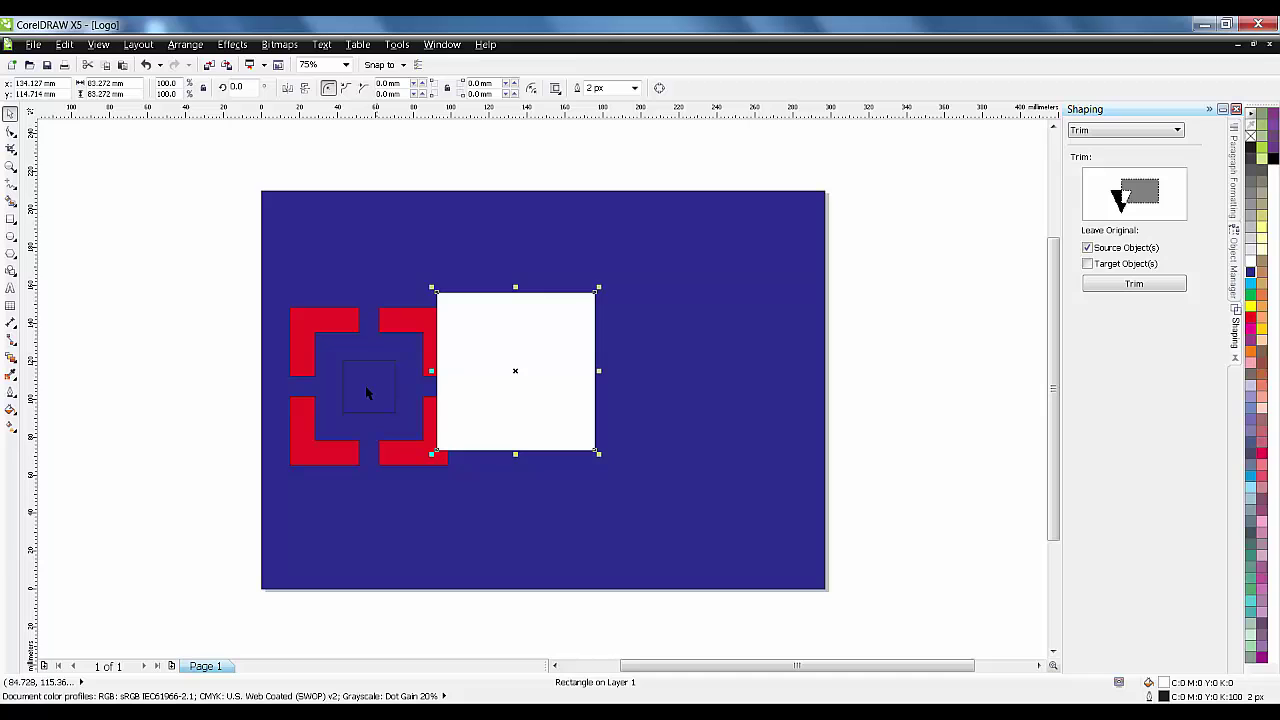
right_click(474, 323)
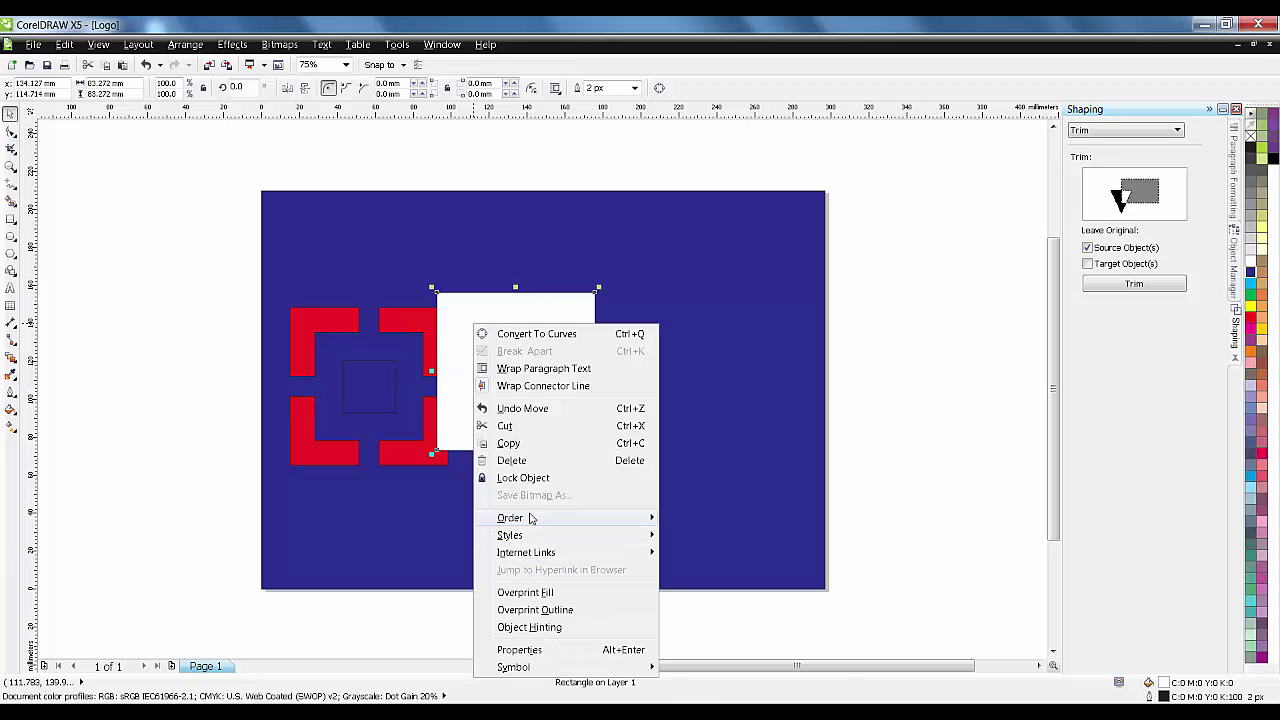
mouse_move(530, 522)
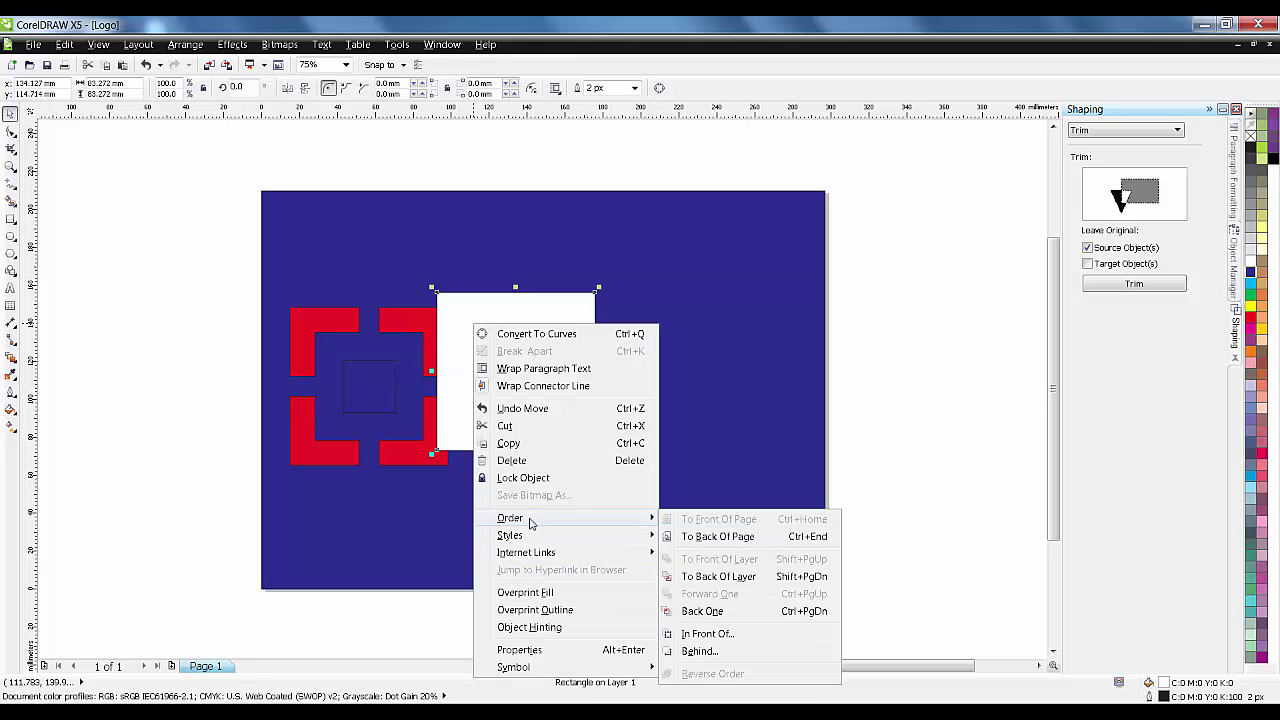
left_click(712, 652)
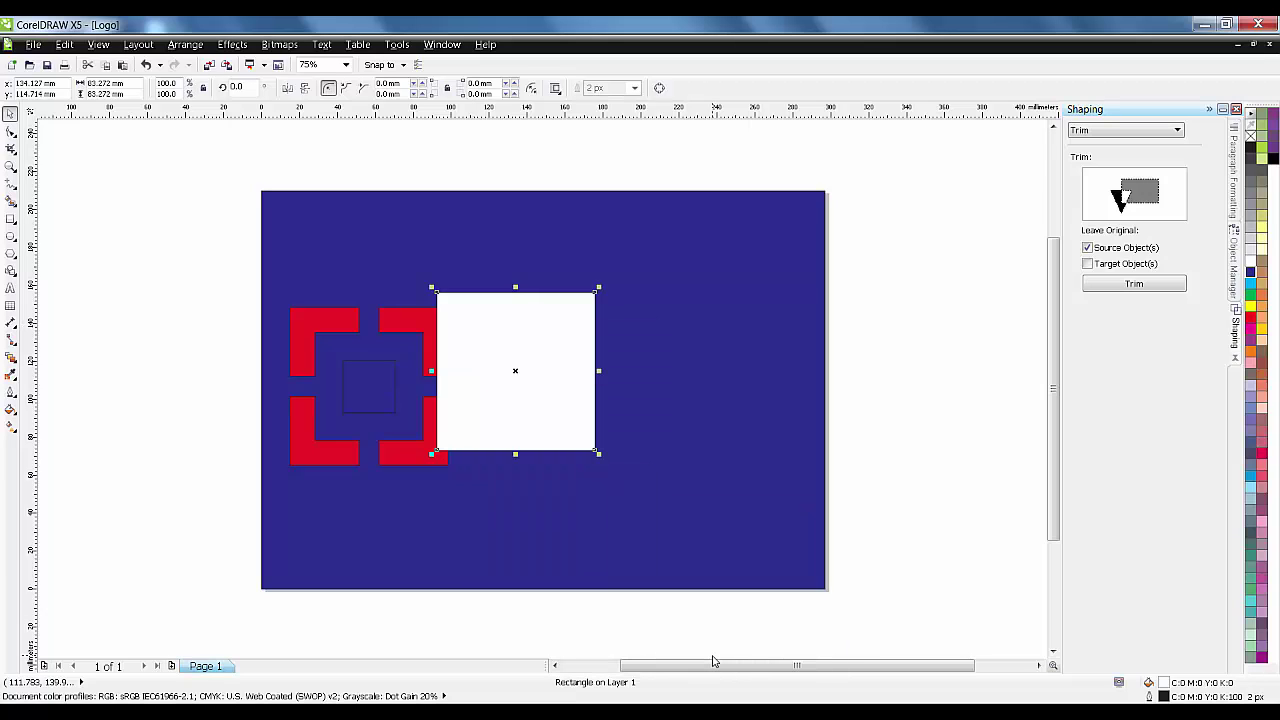
left_click(297, 327)
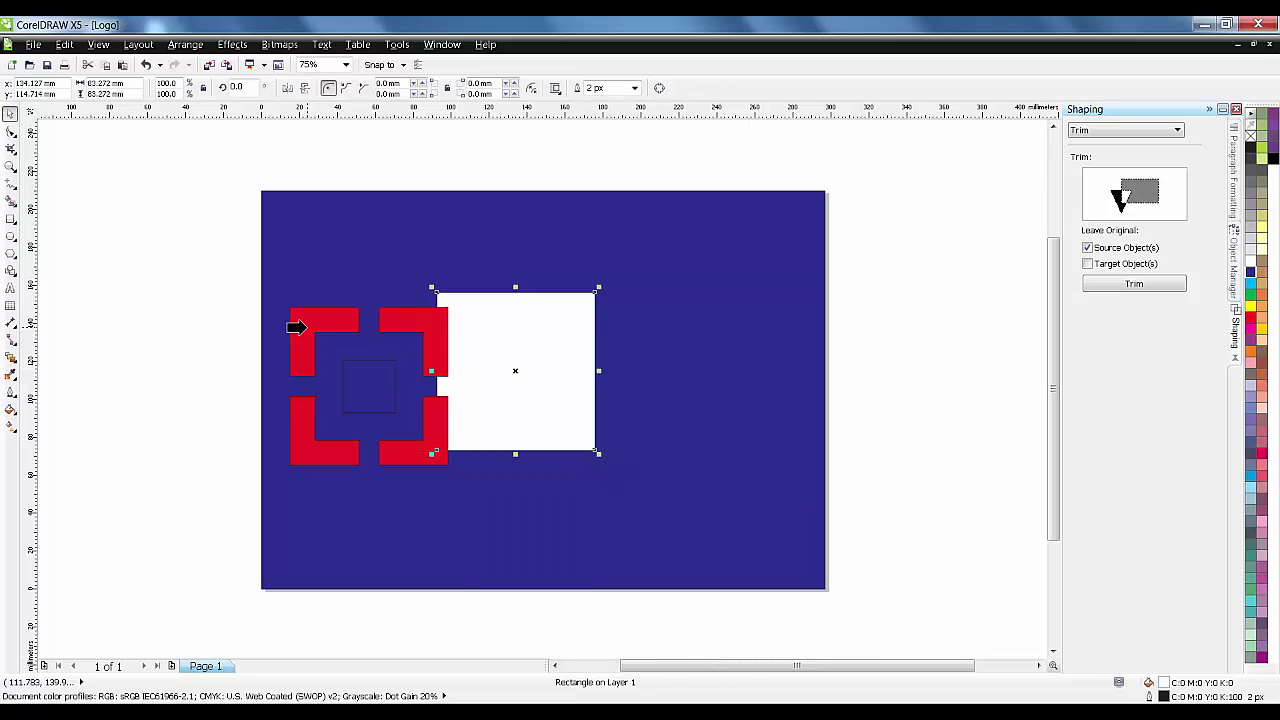
left_click_drag(502, 343, 452, 360)
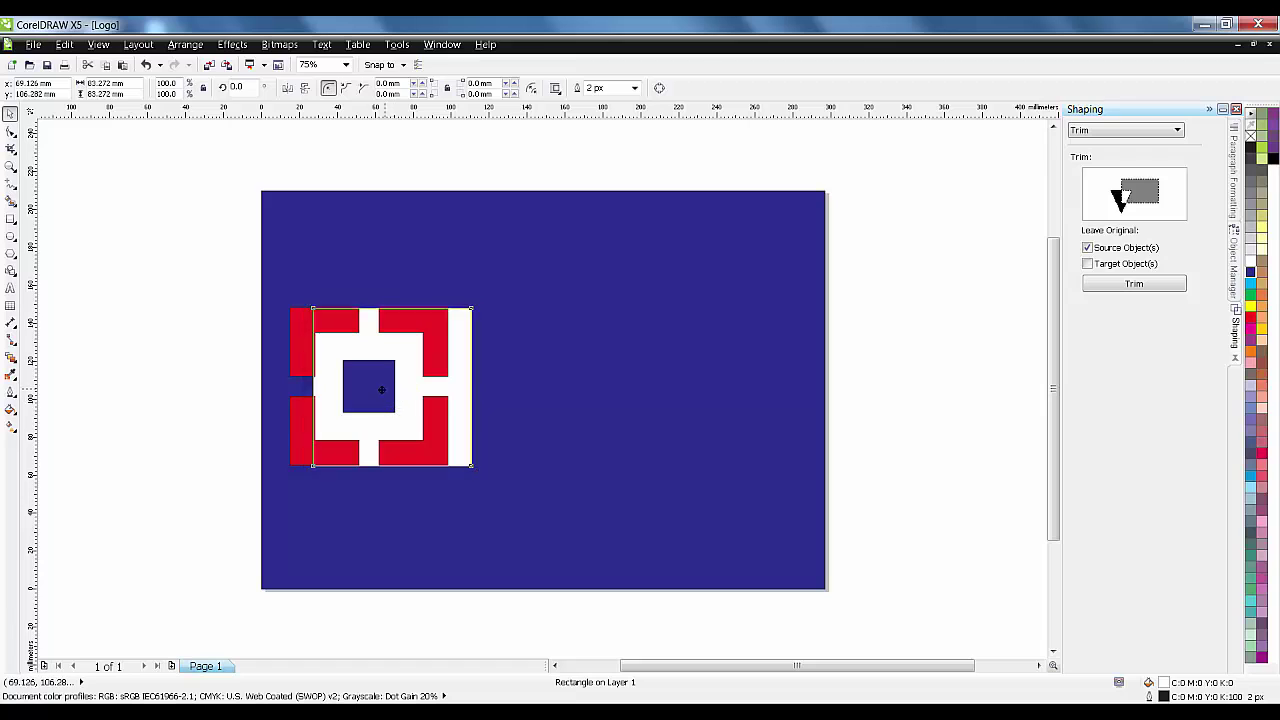
left_click_drag(377, 387, 355, 387)
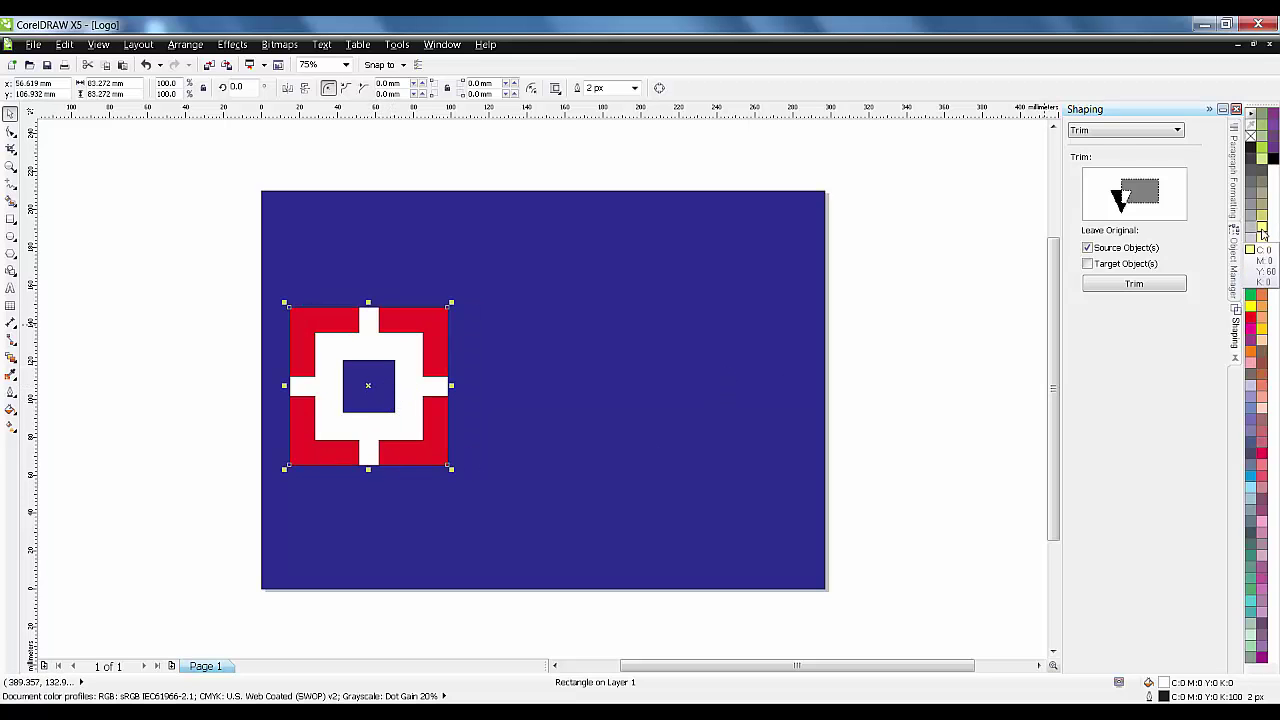
- Remove the outlines from the white square and the red emblem group
right_click(1249, 138)
left_click(202, 246)
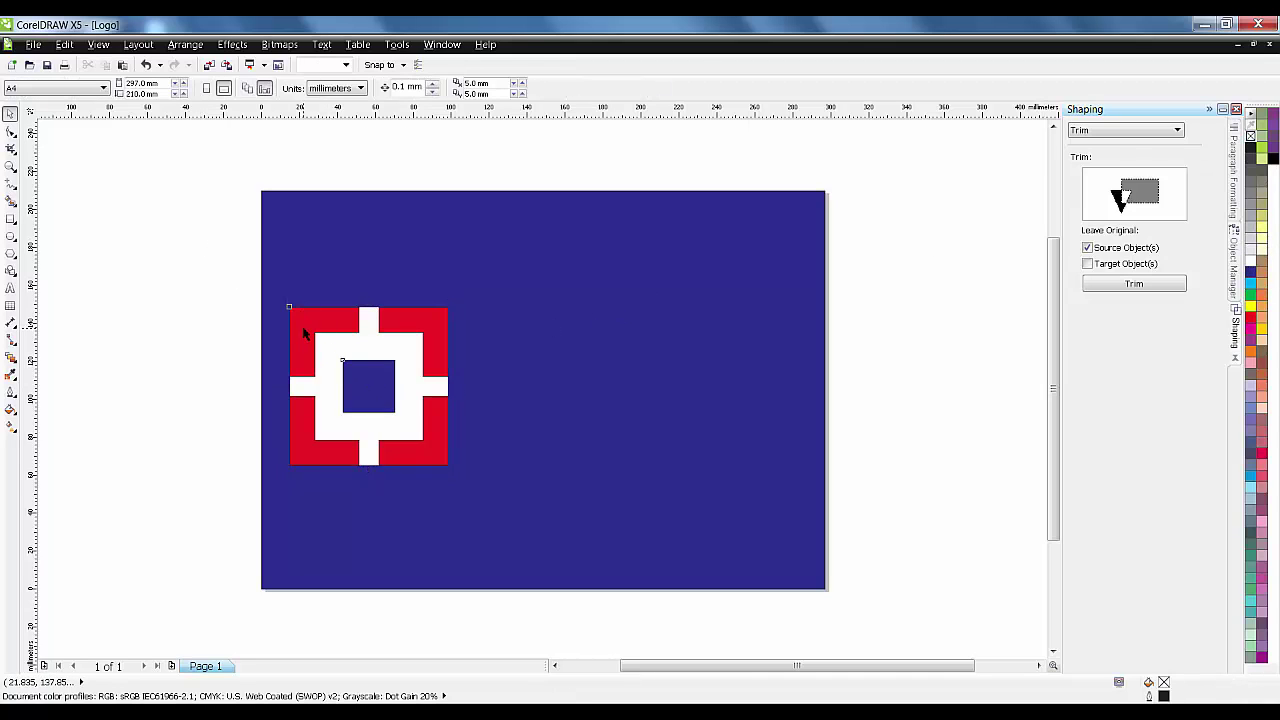
left_click(304, 332)
right_click(1250, 140)
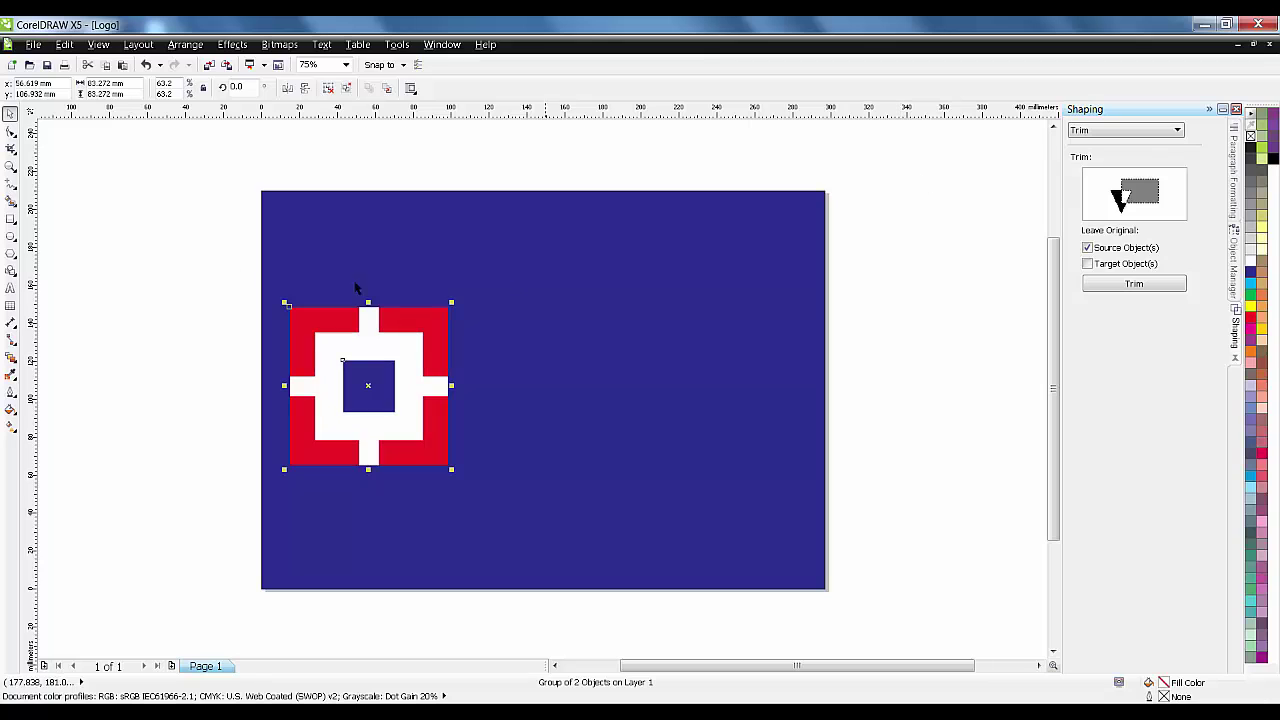
left_click(64, 246)
left_click(365, 384)
left_click(182, 235)
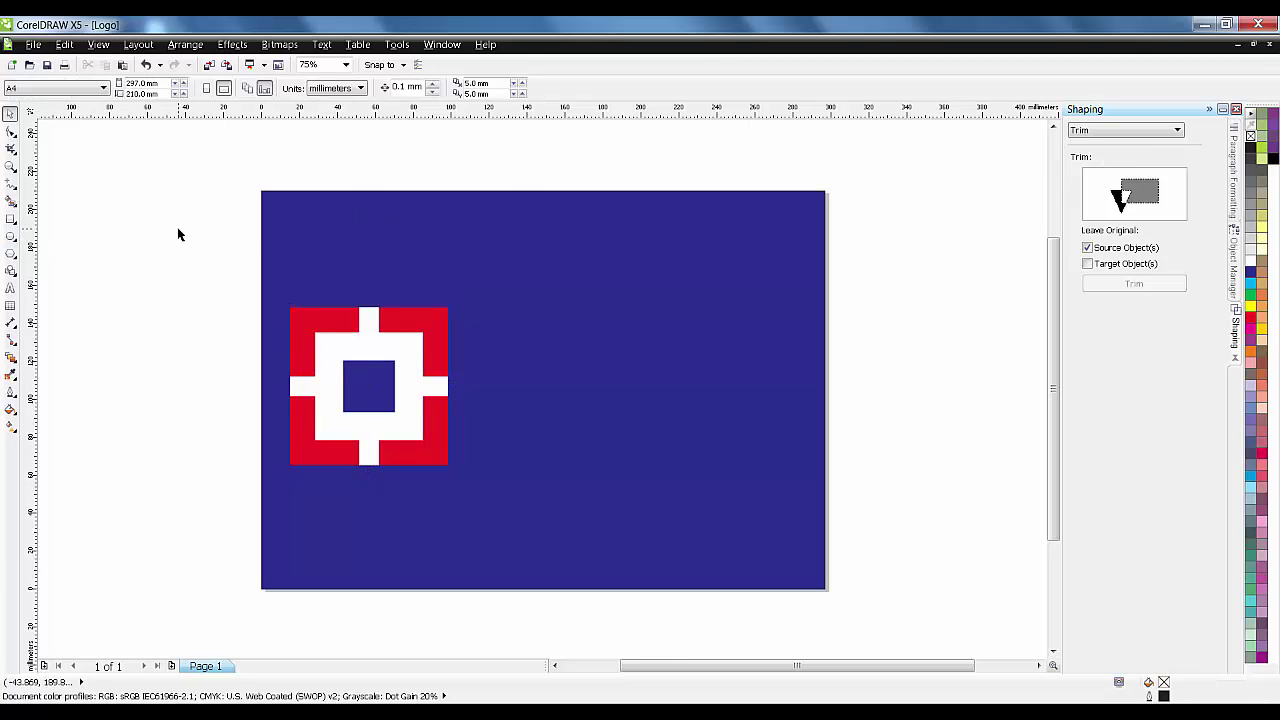
left_click(607, 266)
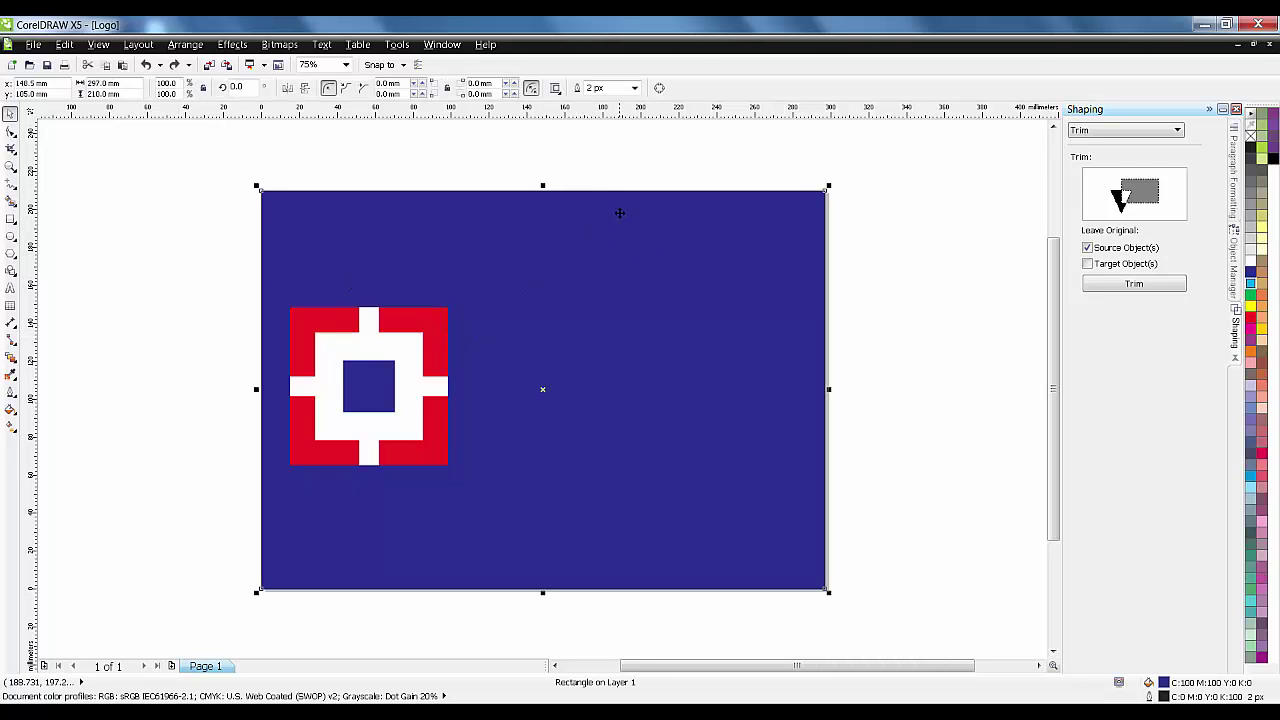
left_click(185, 183)
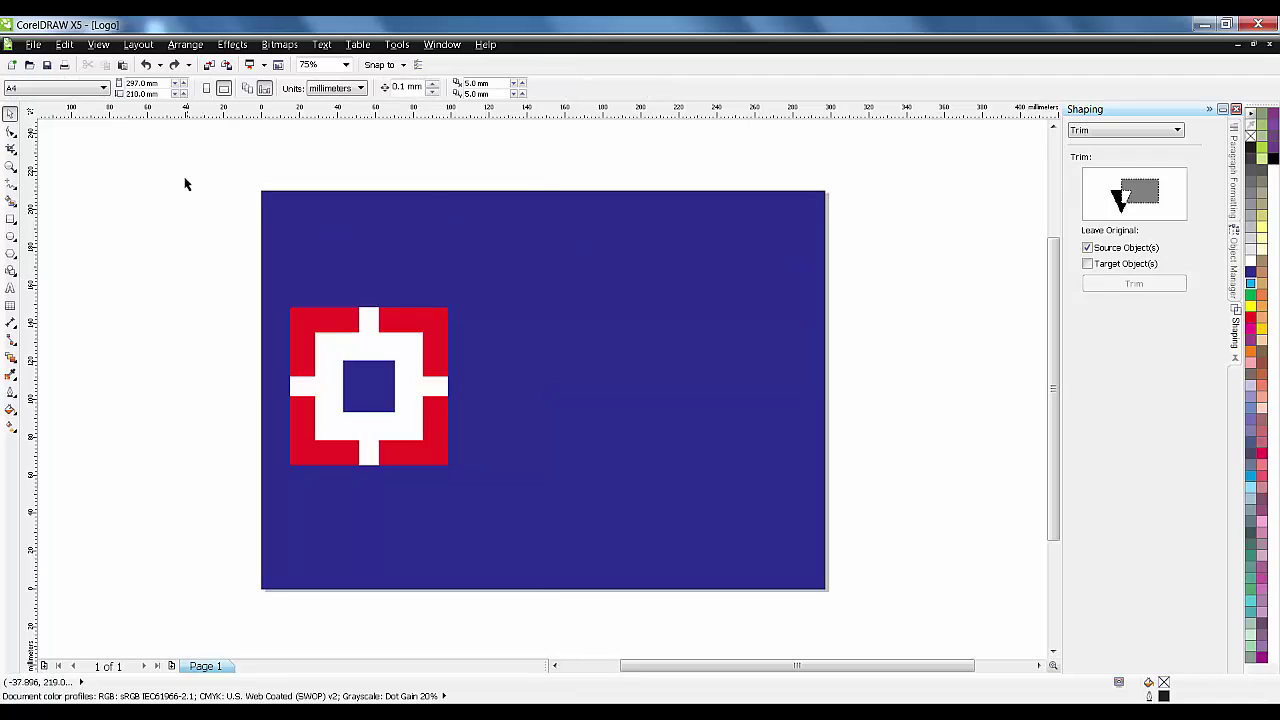
- Draw a band from the emblem to the page's right side with a white outline
left_click(10, 218)
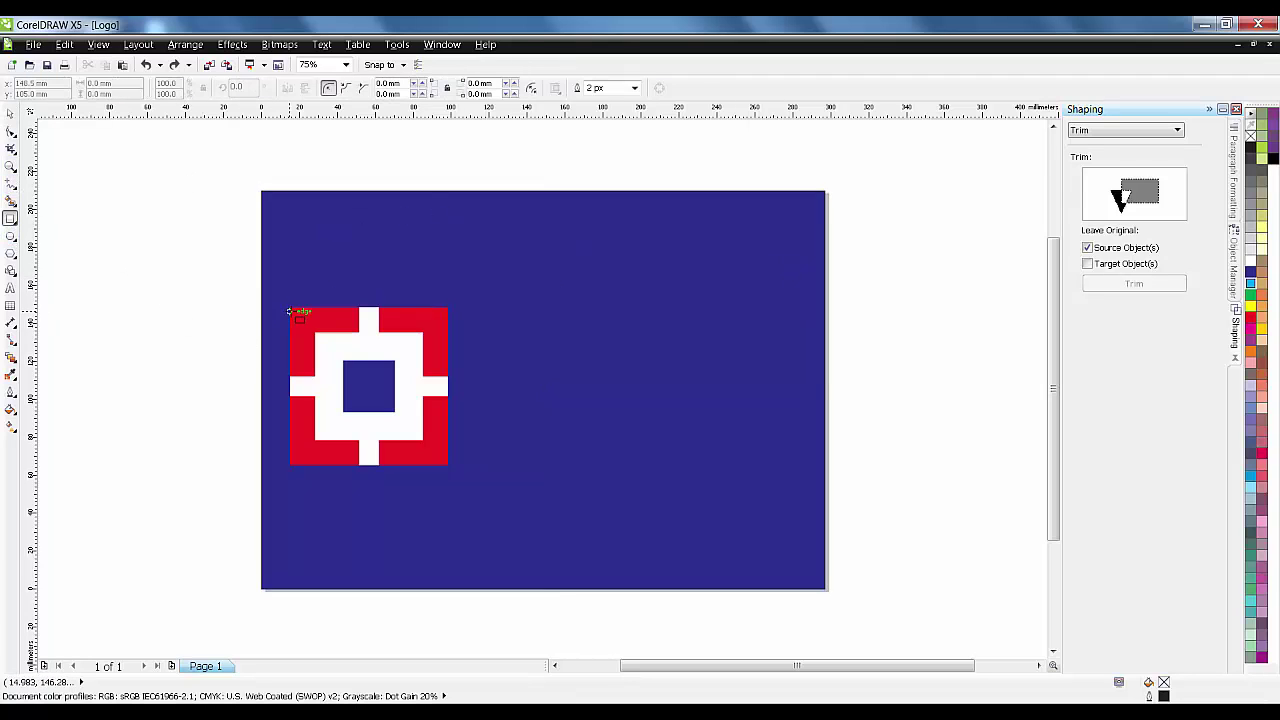
left_click_drag(290, 308, 822, 466)
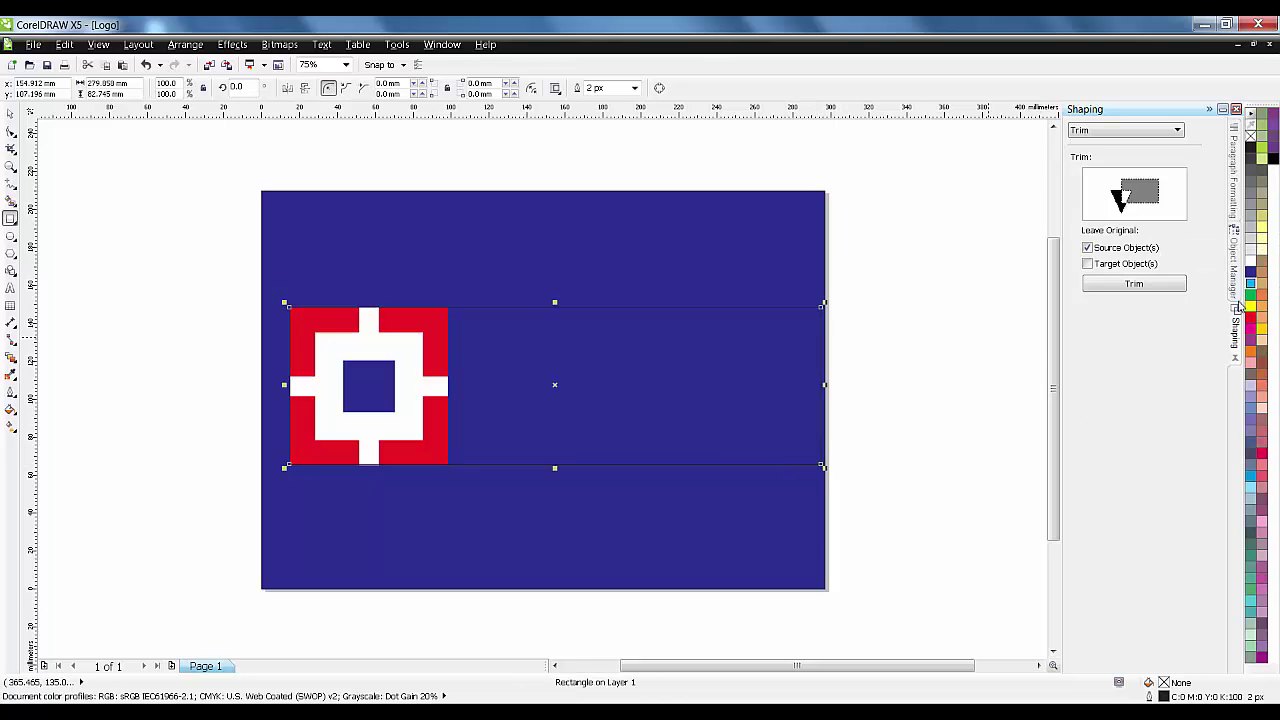
right_click(1250, 263)
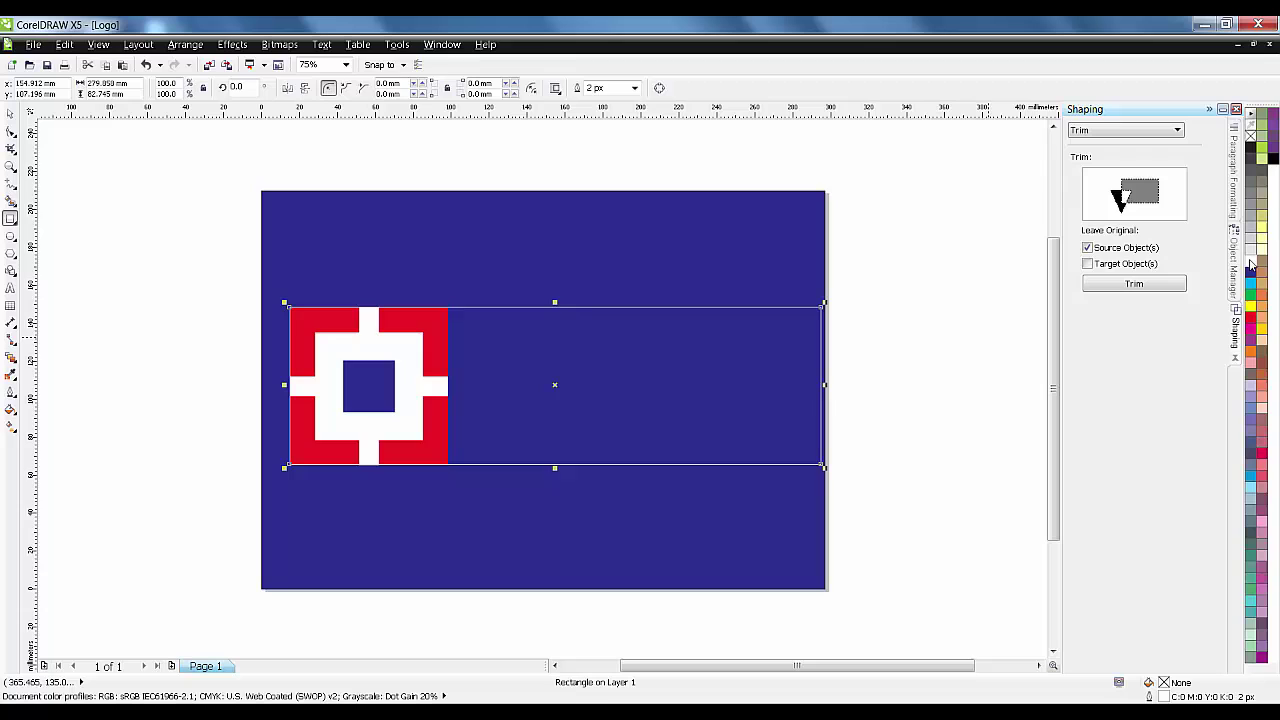
- Set the band's outline width to 55 px
left_click(634, 88)
left_click(622, 187)
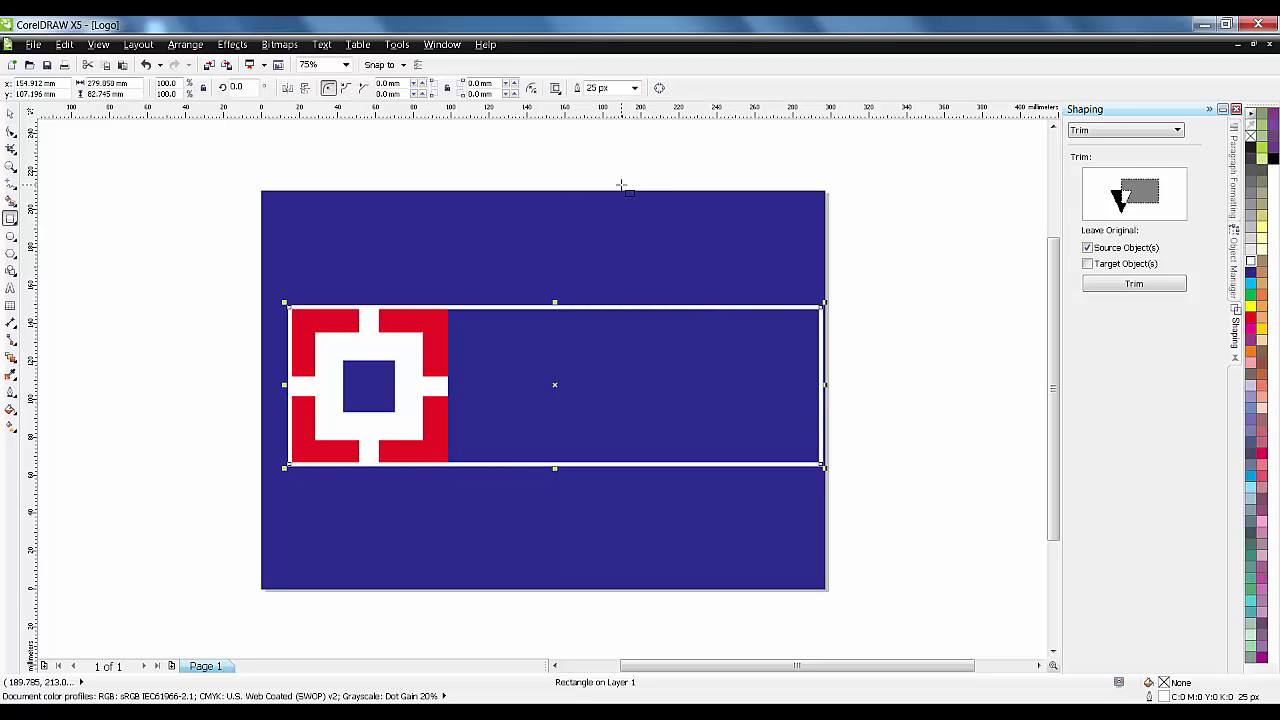
left_click(614, 89)
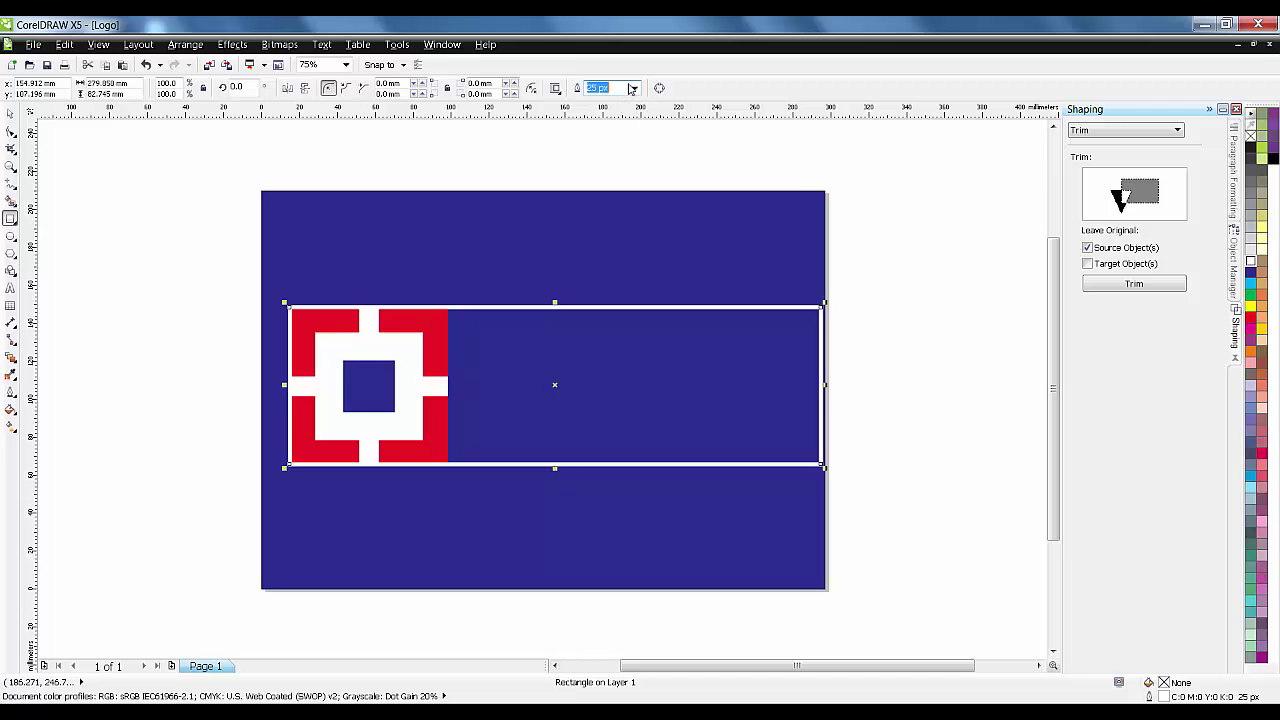
double_click(596, 88)
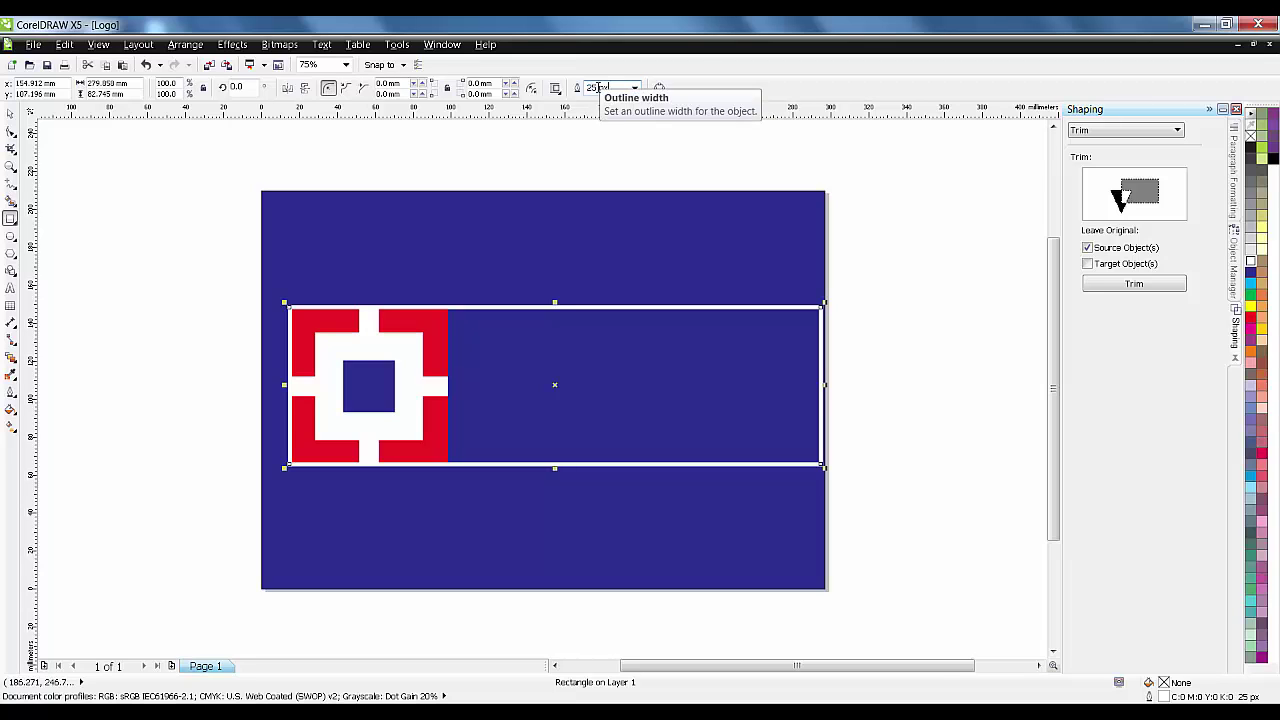
type("35")
key("Return")
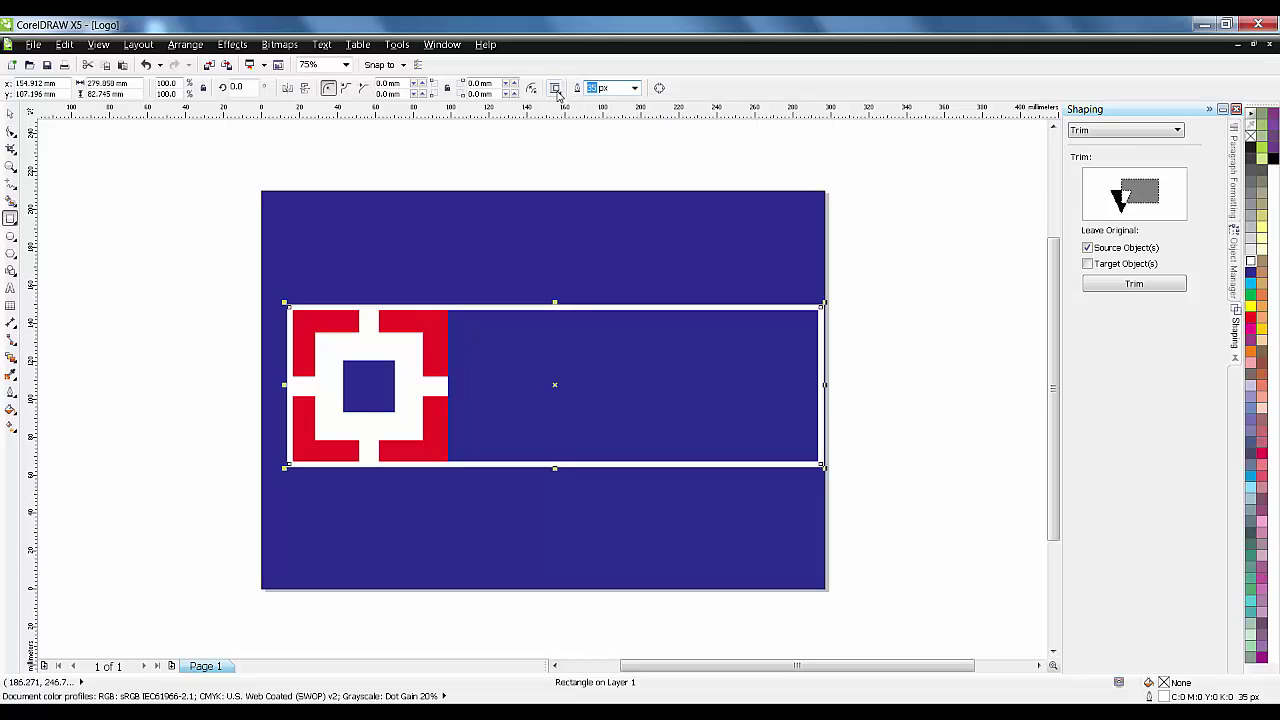
type("55")
key("Return")
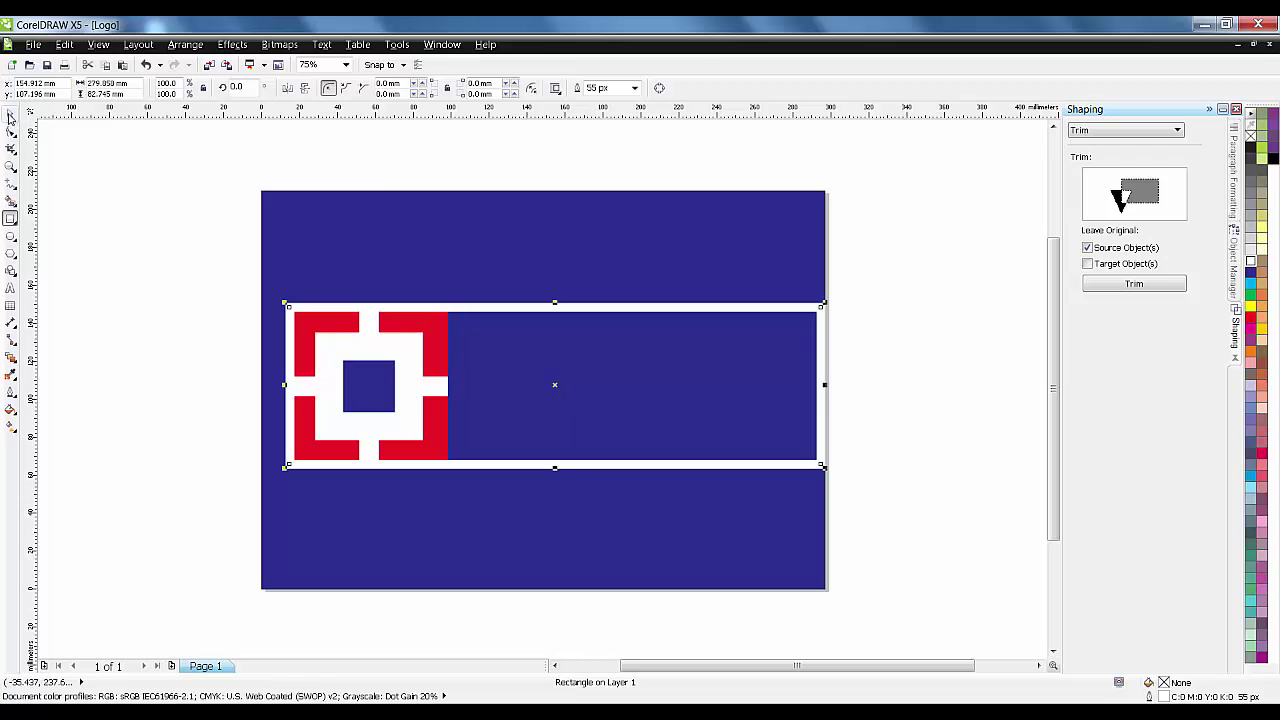
left_click(10, 113)
left_click(421, 167)
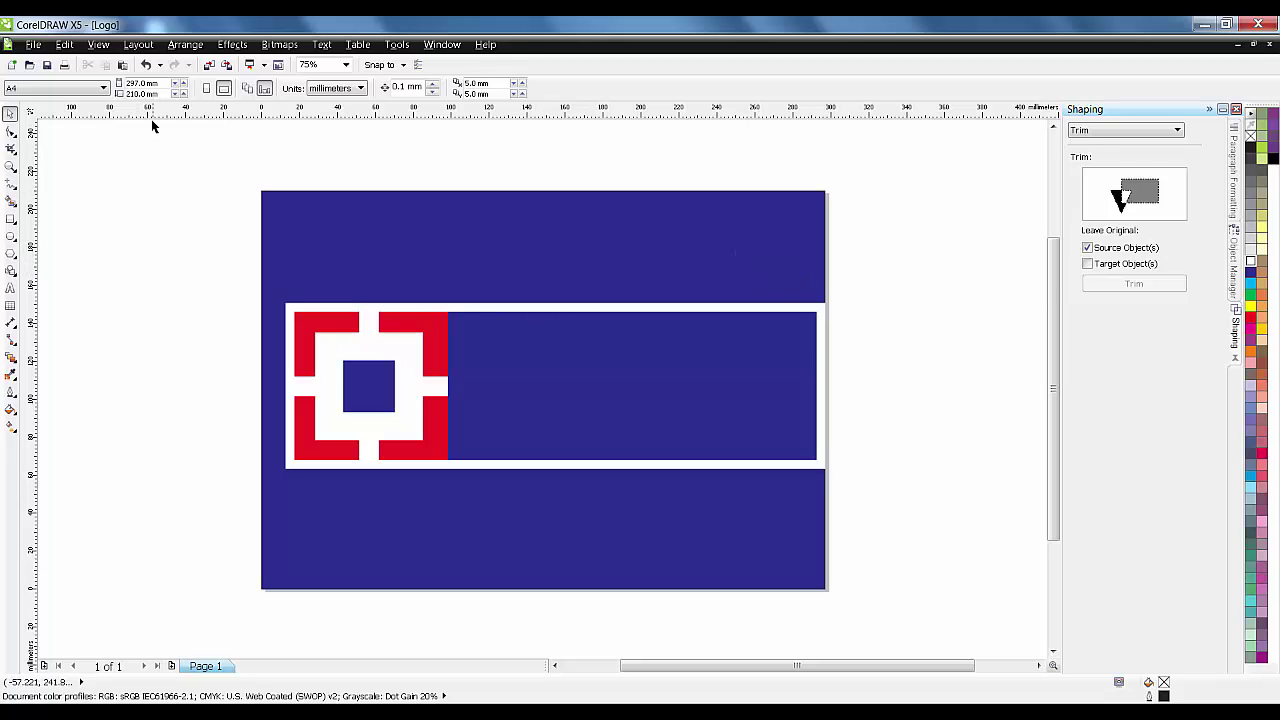
- Switch units to inches and set the page width to 15 inches
double_click(140, 83)
left_click(319, 88)
left_click(330, 101)
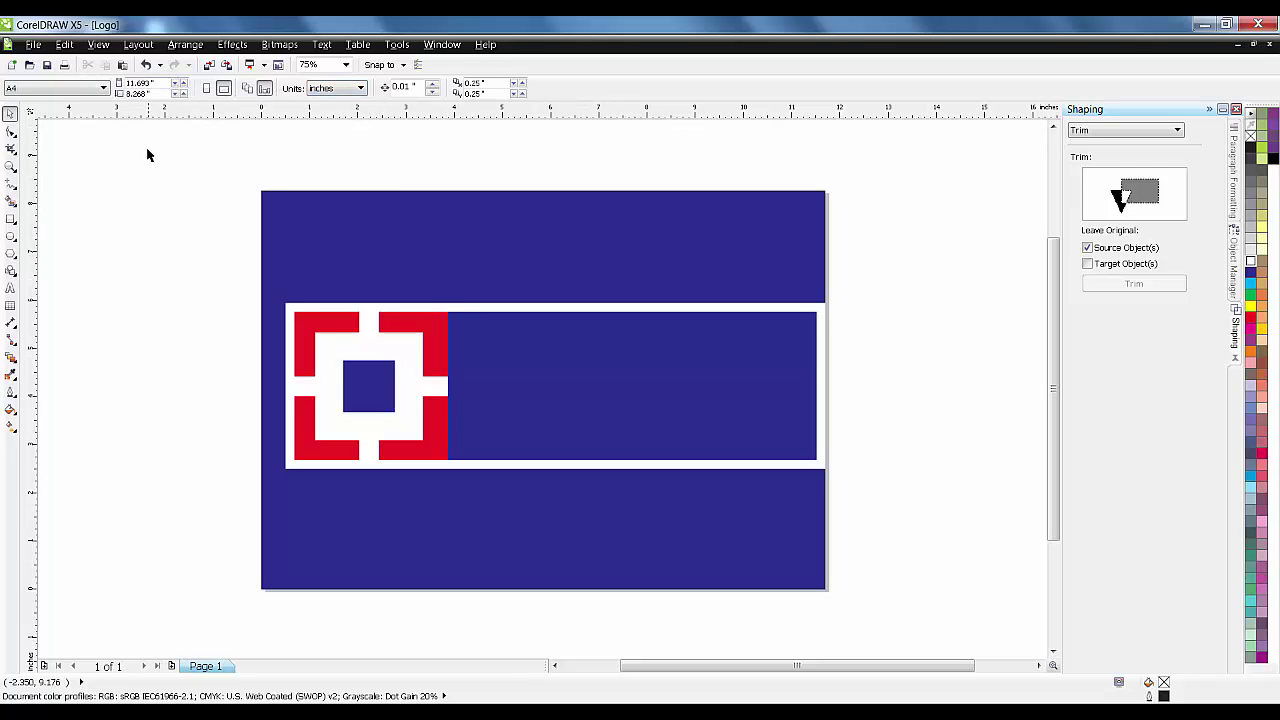
double_click(150, 83)
type("15")
key("Return")
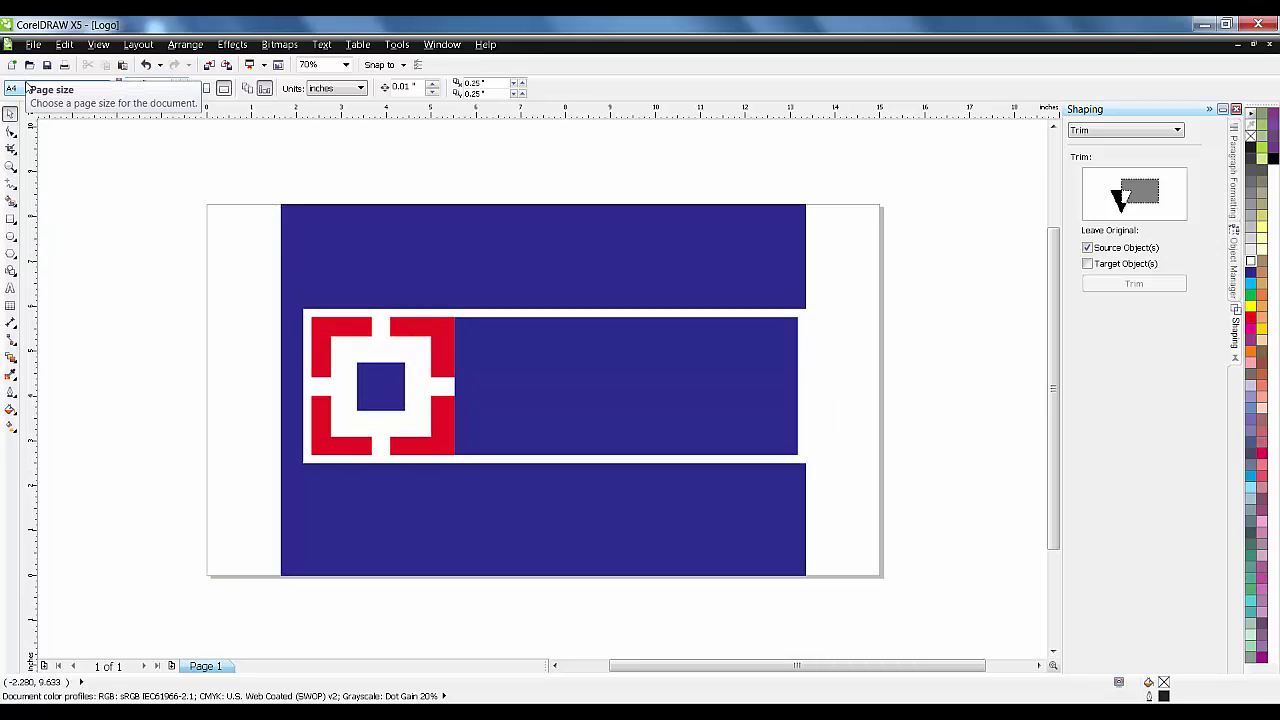
- Stretch the navy background rectangle to the page's left and right edges
left_click(316, 244)
left_click_drag(275, 390, 207, 389)
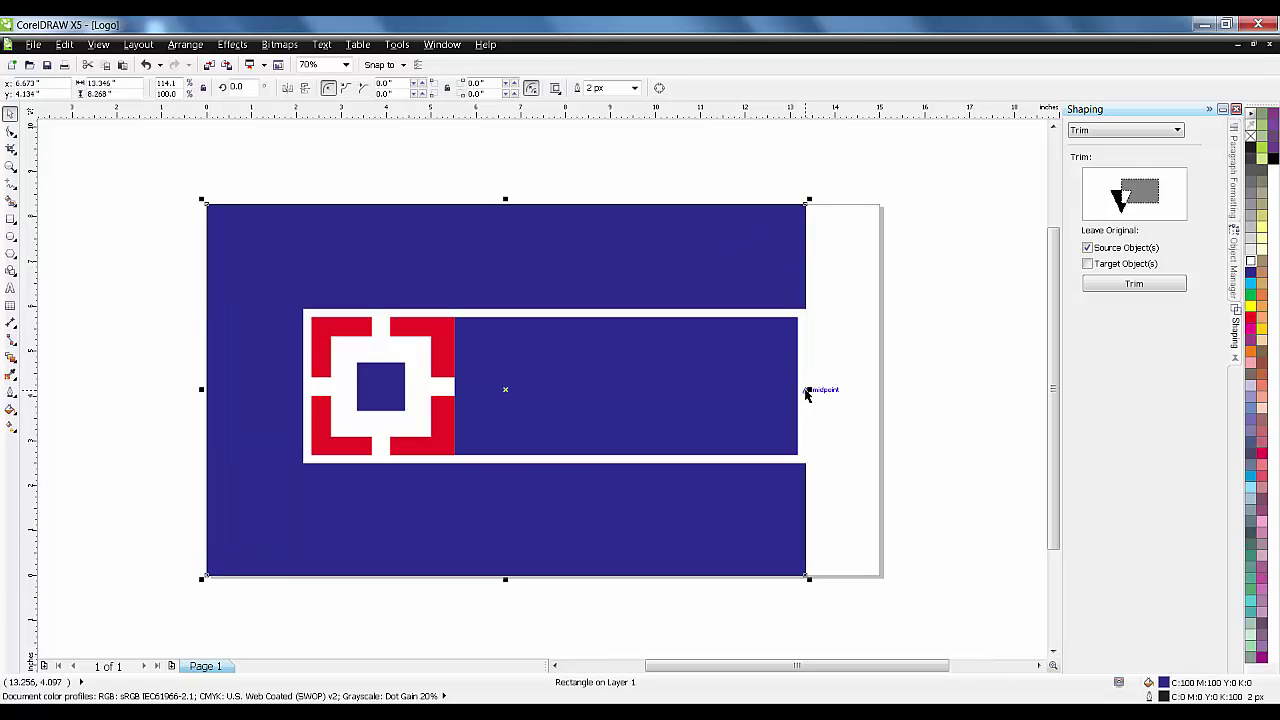
left_click_drag(809, 389, 880, 391)
left_click(967, 339)
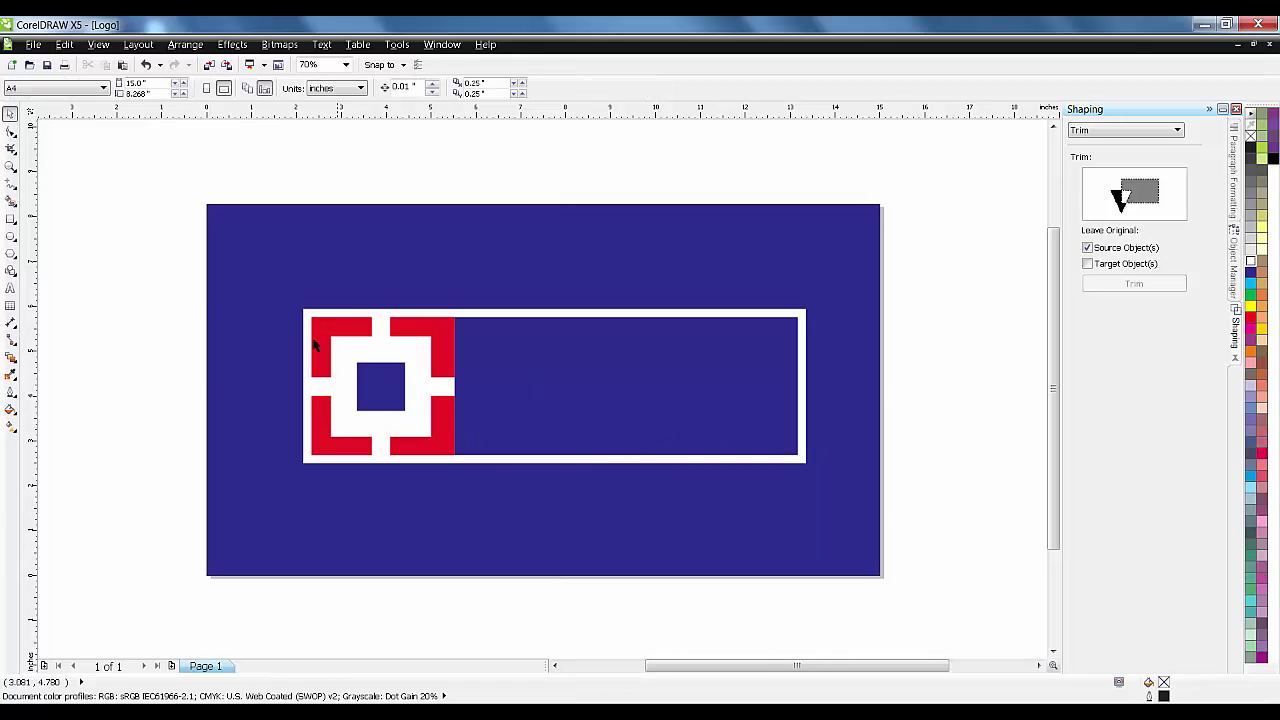
- Reposition the emblem and band together and enlarge them
left_click_drag(114, 271, 894, 491)
left_click_drag(553, 391, 501, 388)
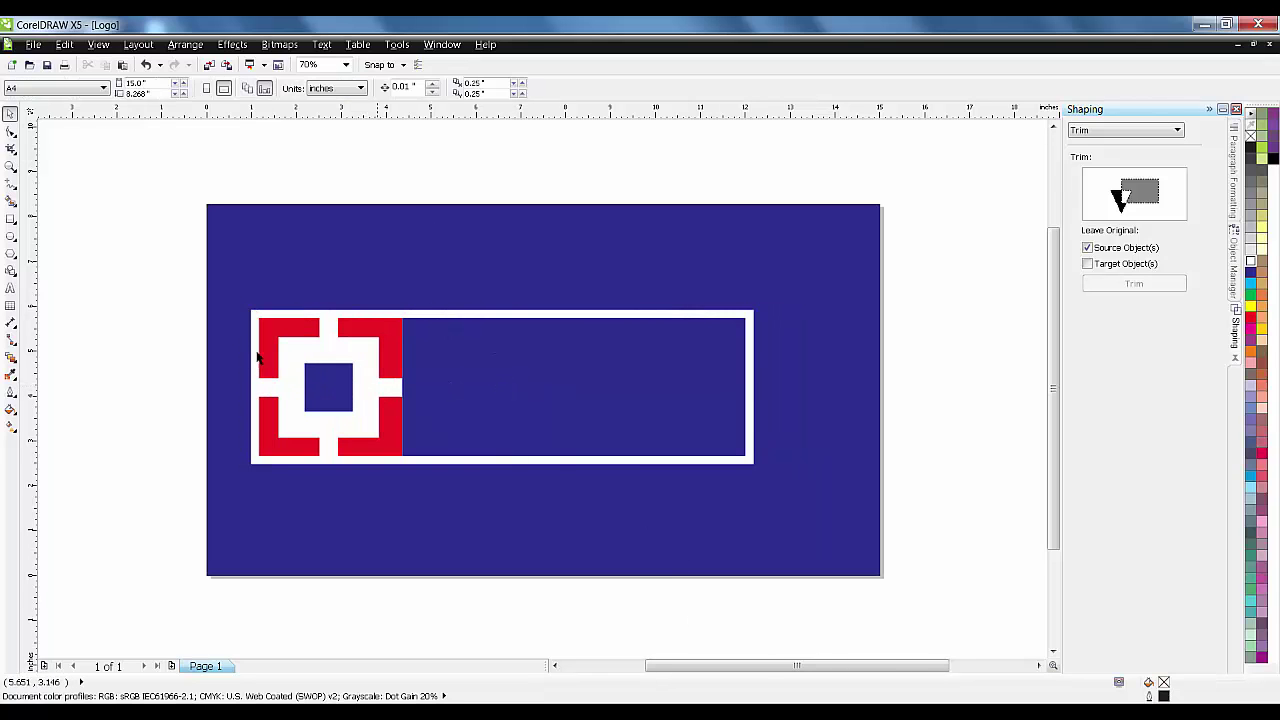
left_click_drag(134, 276, 820, 522)
left_click_drag(506, 386, 531, 381)
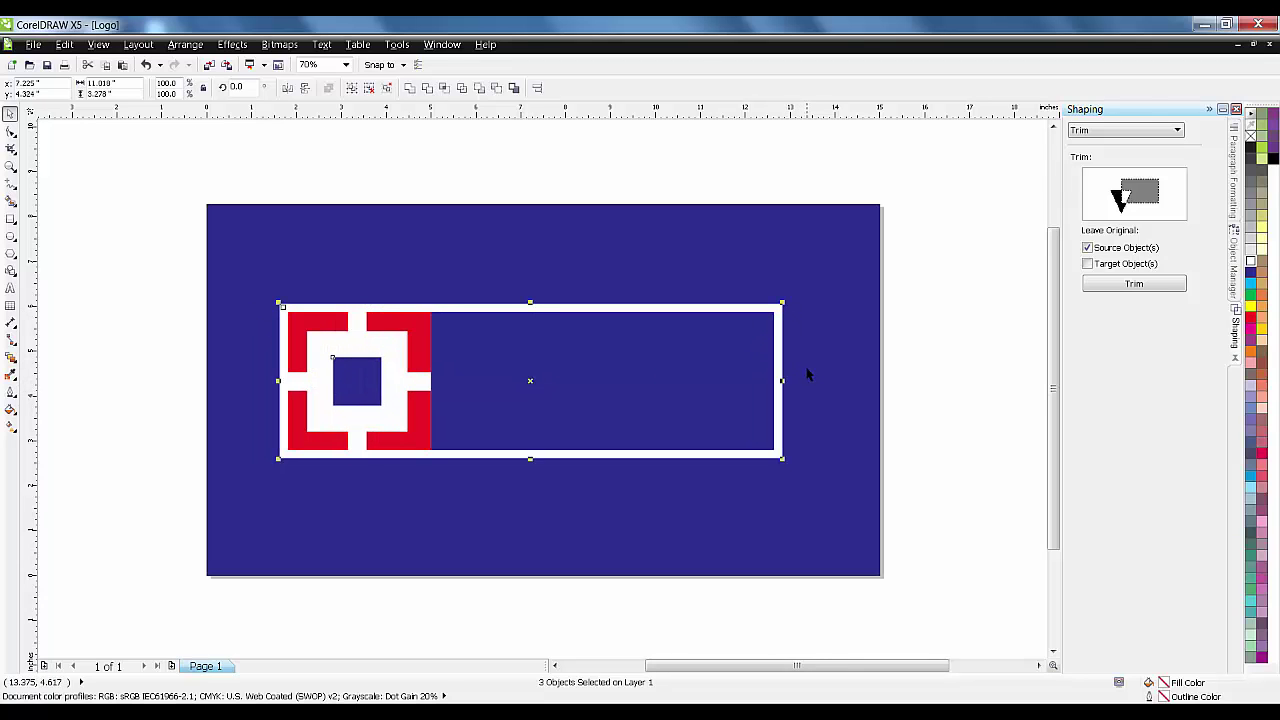
left_click_drag(783, 303, 825, 281)
- Add the text HDFC BANK inside the band beside the emblem
left_click(947, 332)
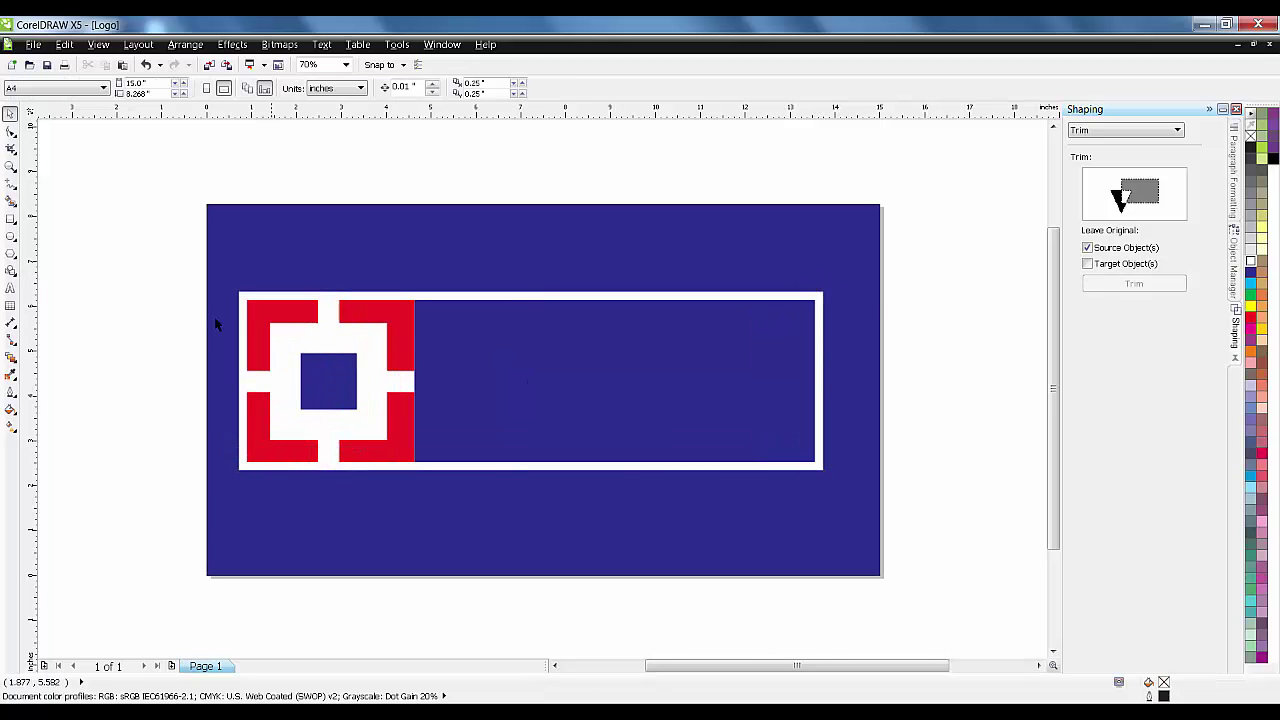
left_click(10, 290)
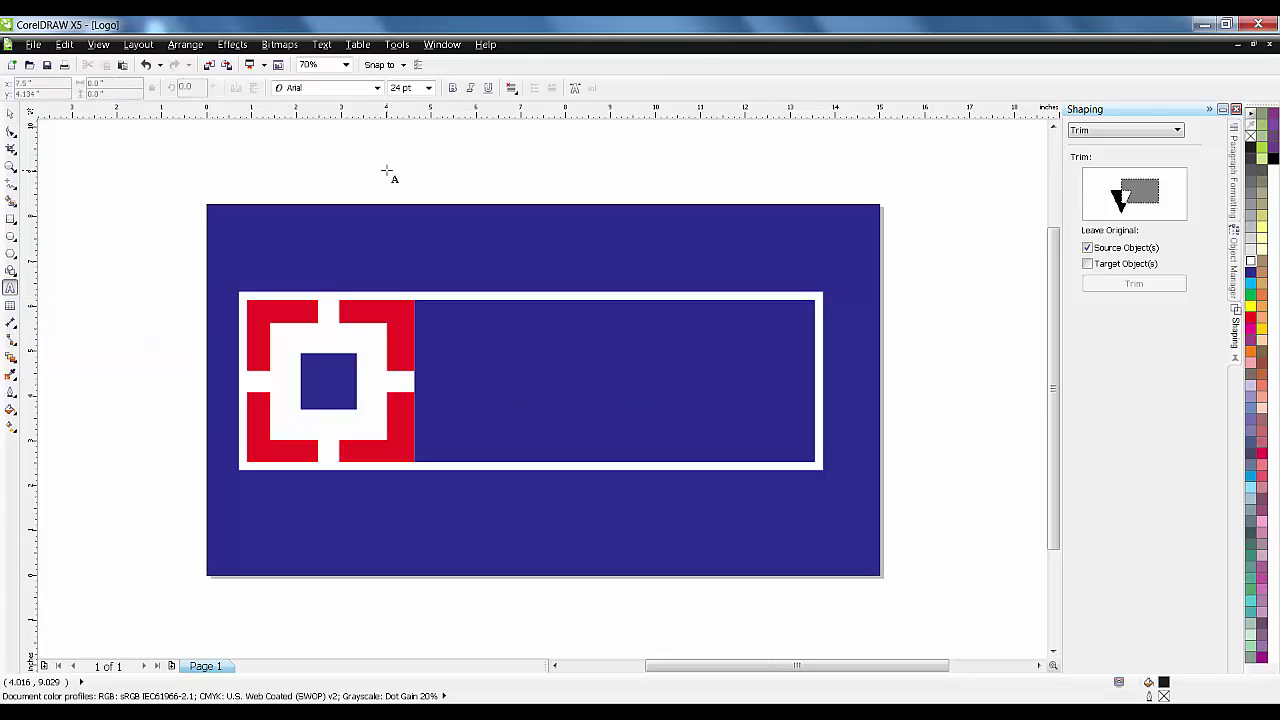
left_click(472, 406)
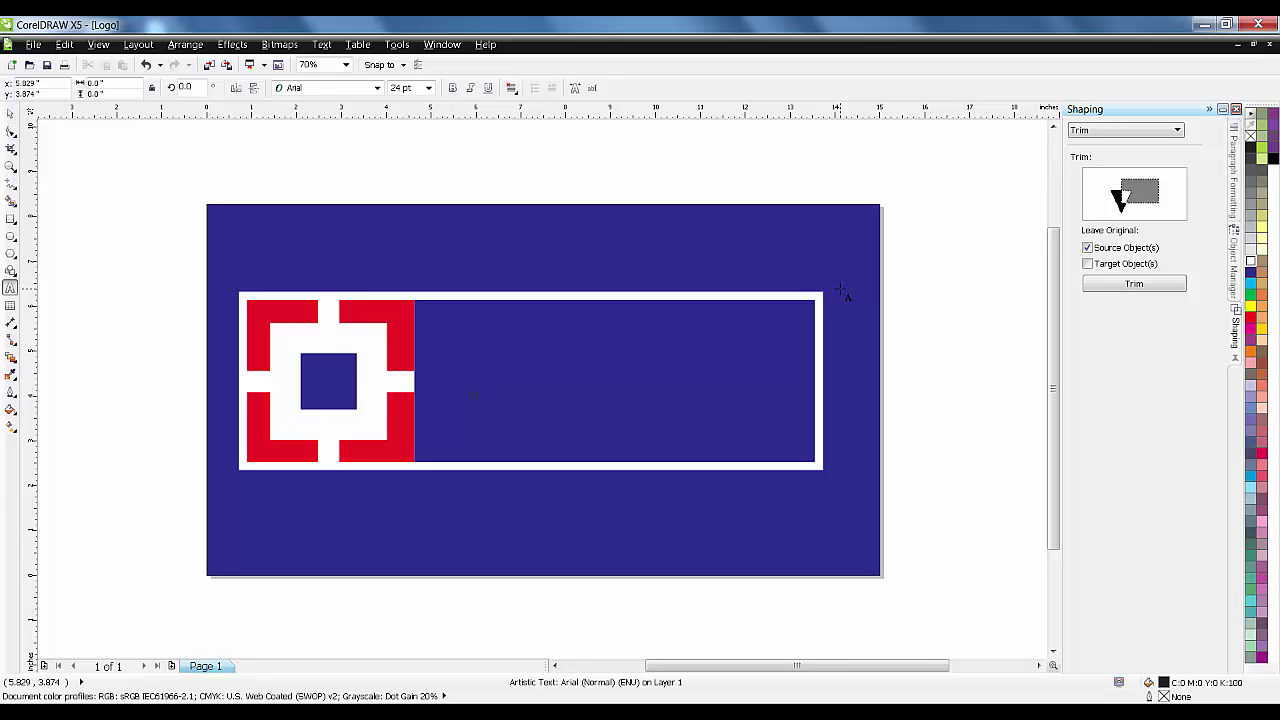
type("C BANK")
- Enlarge the HDFC BANK text, make it white and bold, and fit it in the band
left_click(10, 113)
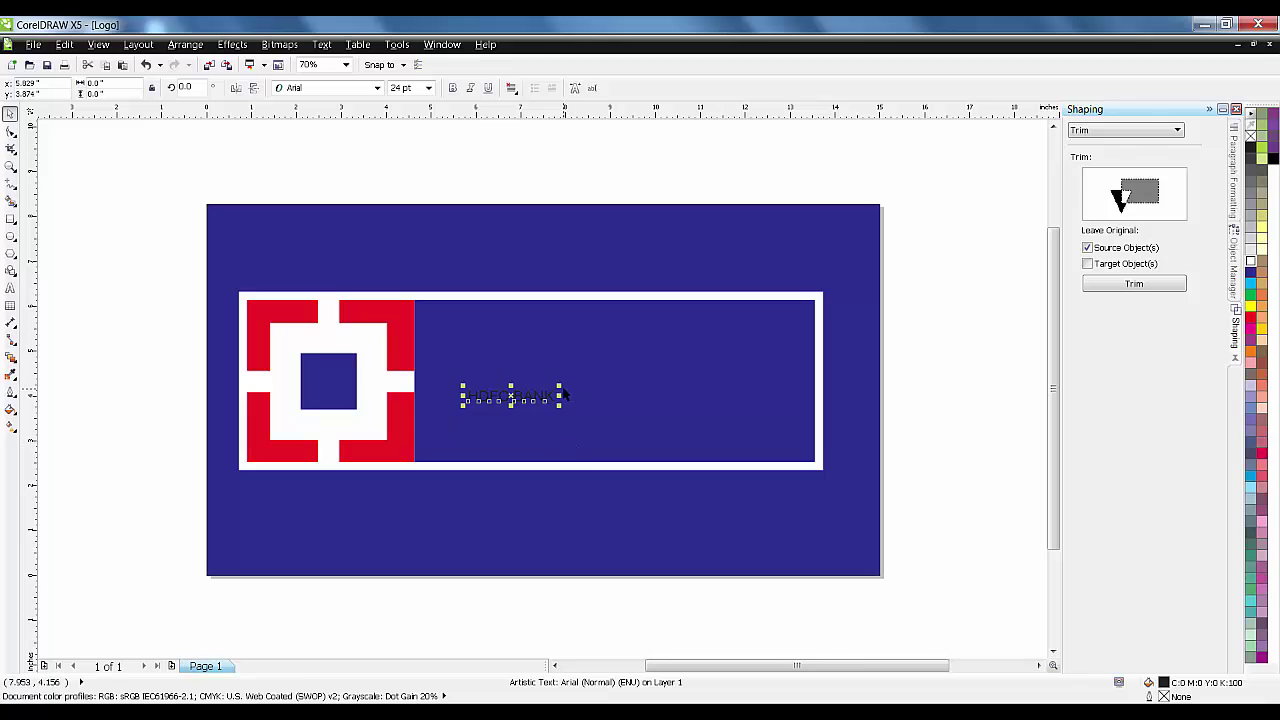
left_click_drag(561, 393, 676, 370)
left_click_drag(510, 395, 583, 383)
left_click(1250, 264)
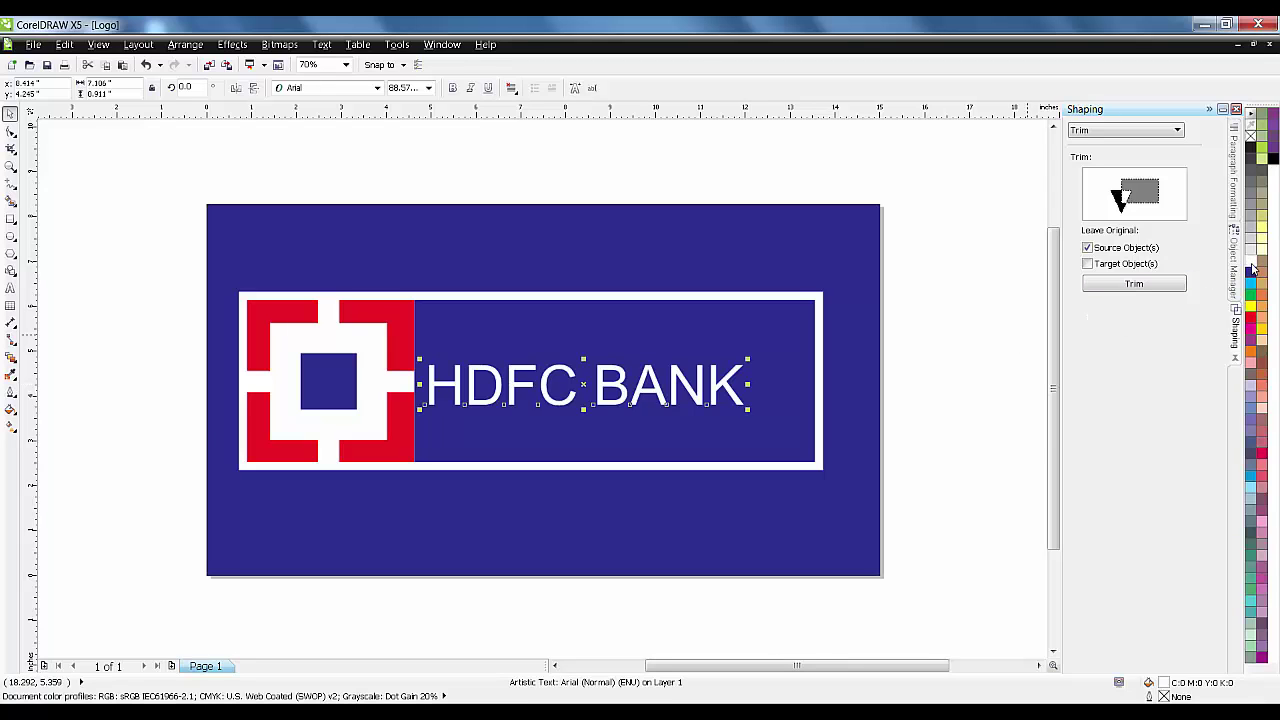
left_click(452, 89)
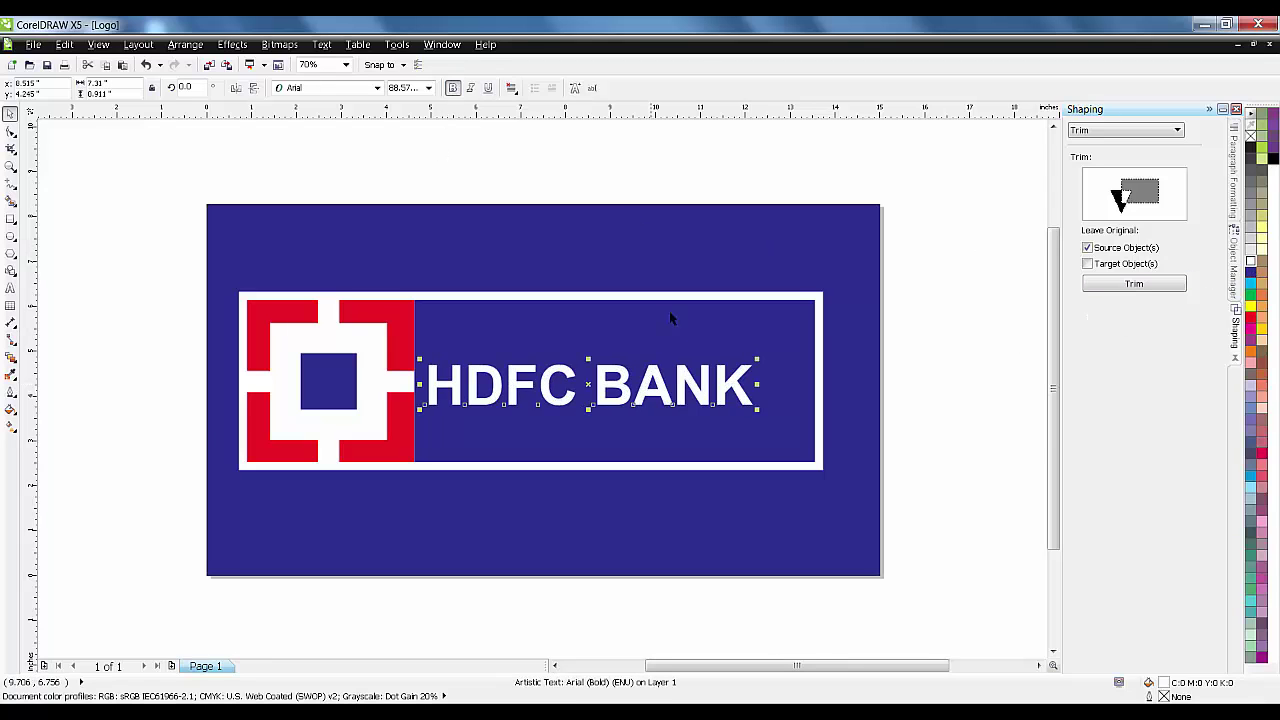
left_click_drag(760, 360, 786, 356)
left_click_drag(588, 383, 611, 385)
- Fill the background rectangle with a darker navy shade (C100 M69 Y10 K18)
key("Escape")
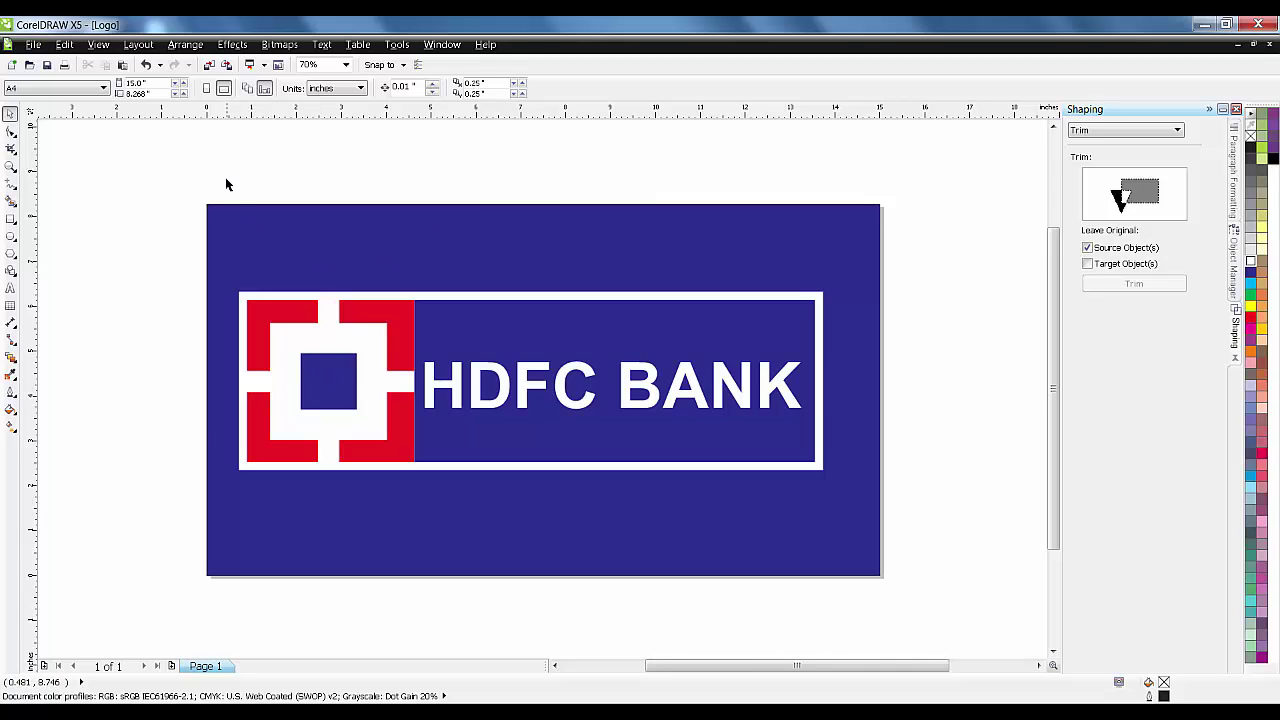
left_click(827, 252)
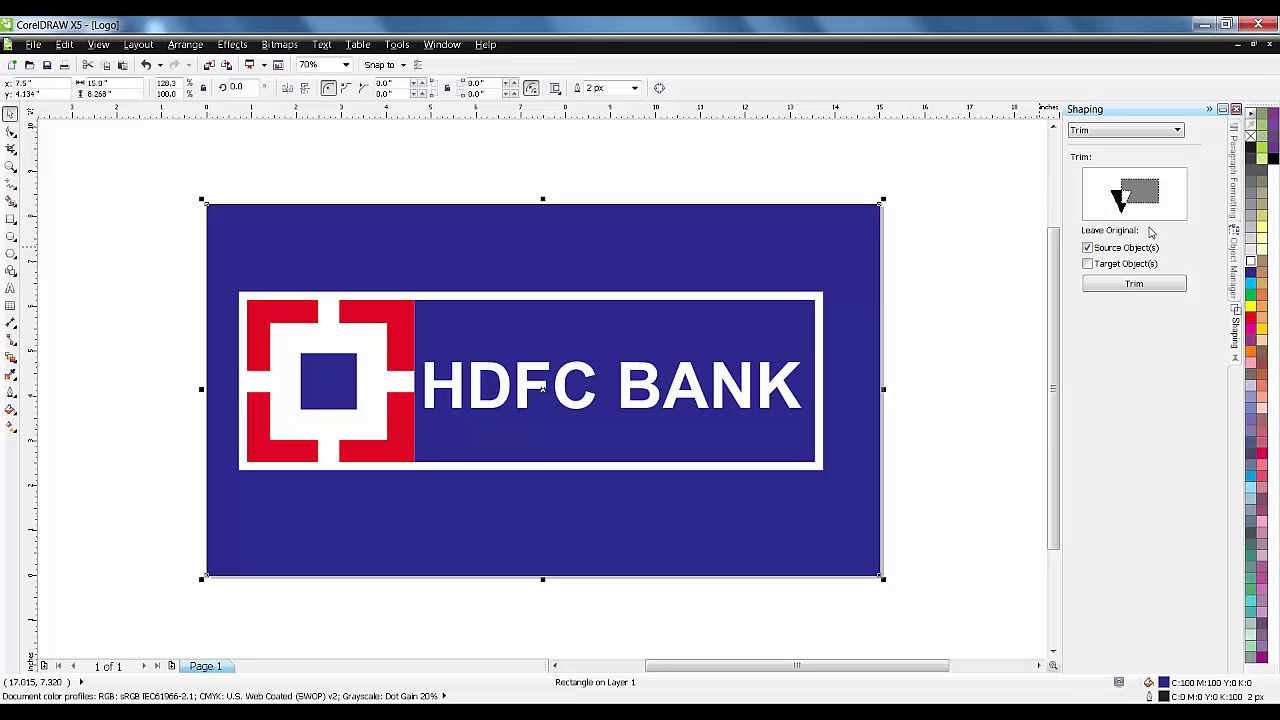
left_click(1252, 290)
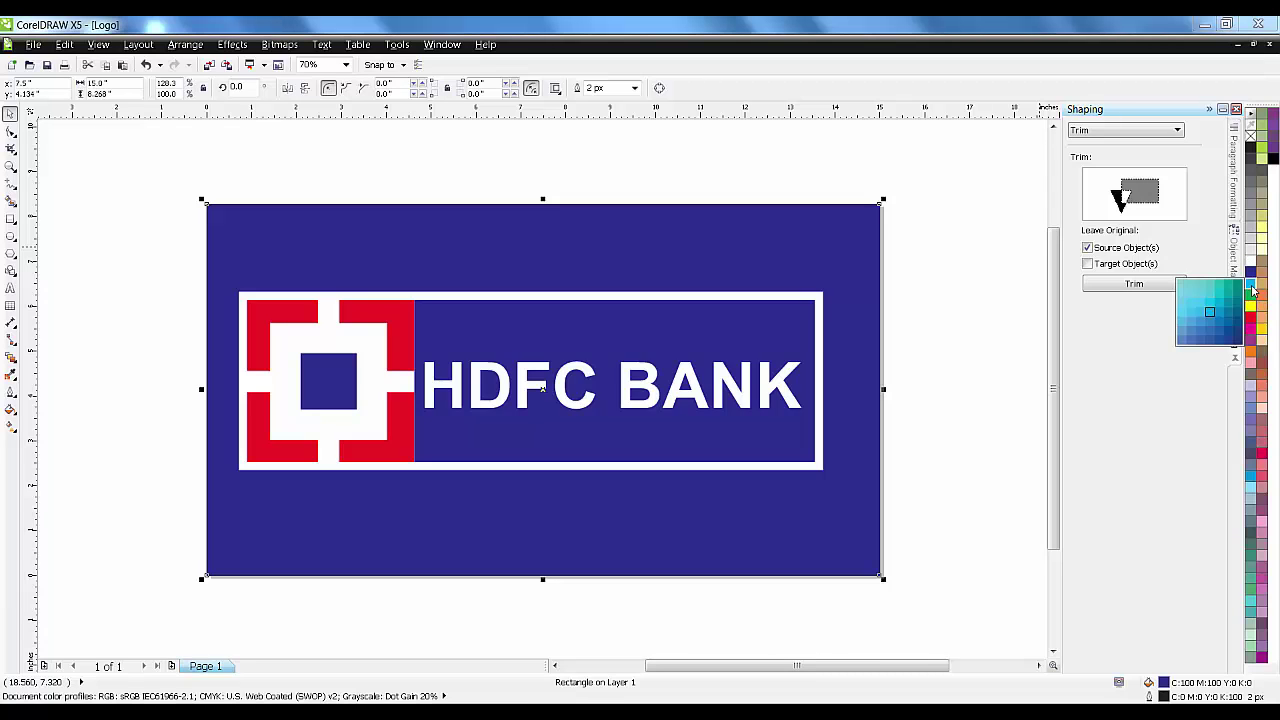
left_click(1240, 340)
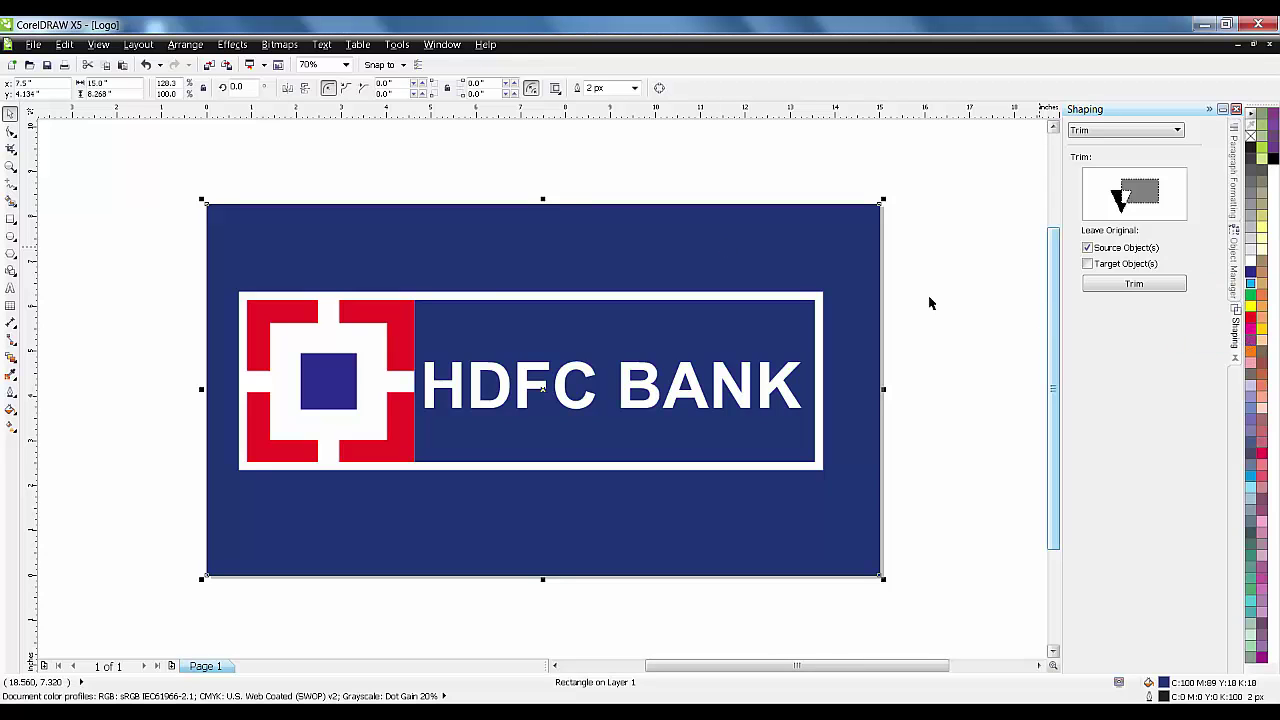
- Ungroup the red emblem group into separate pieces
left_click(460, 178)
left_click(332, 394)
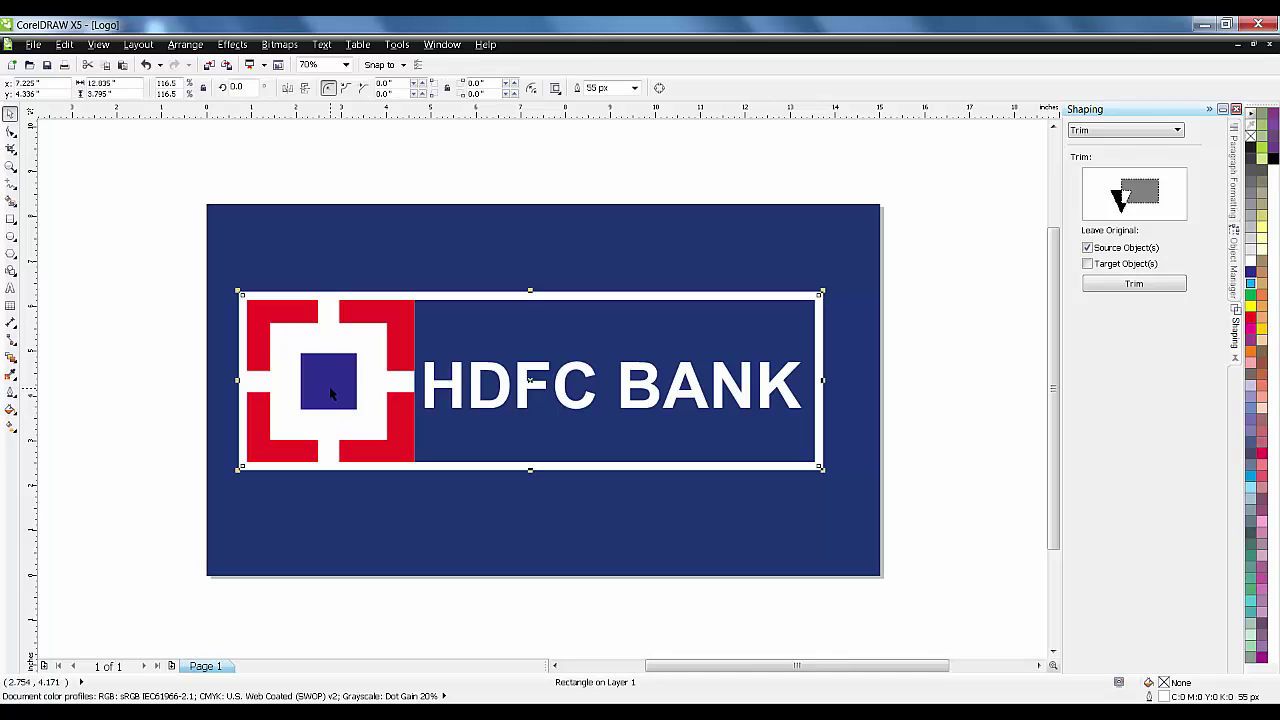
right_click(331, 390)
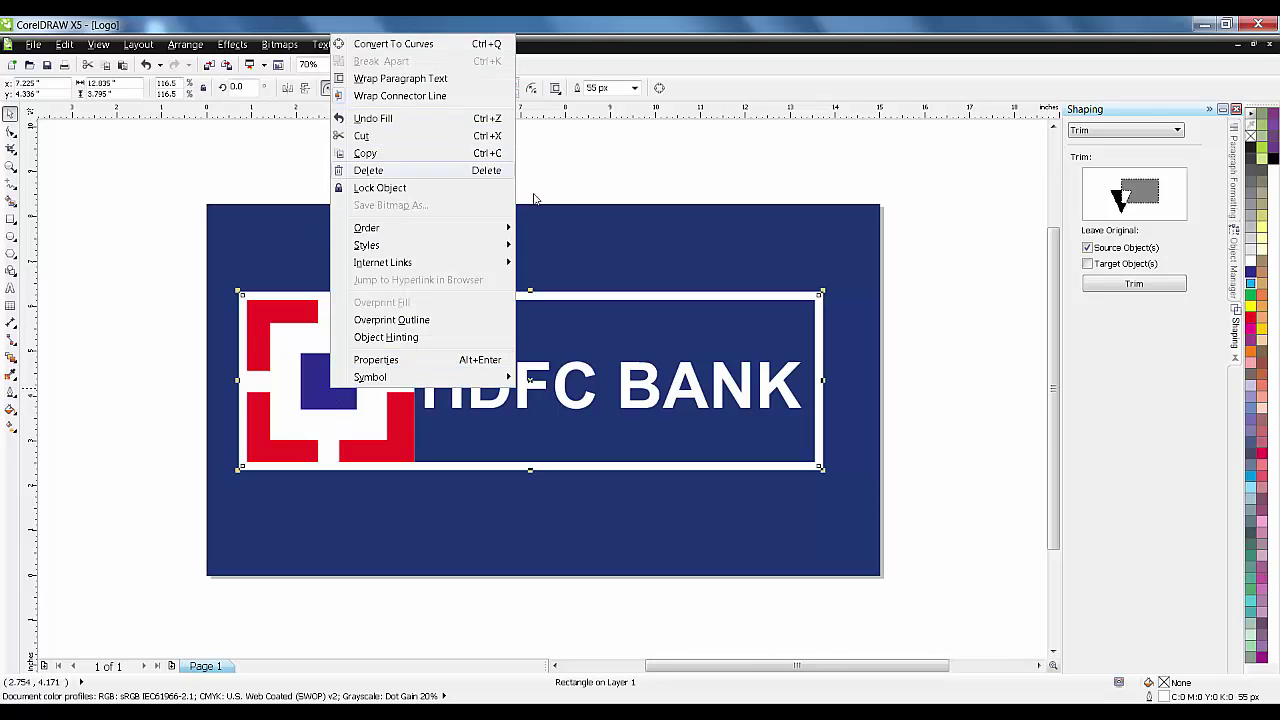
left_click(576, 149)
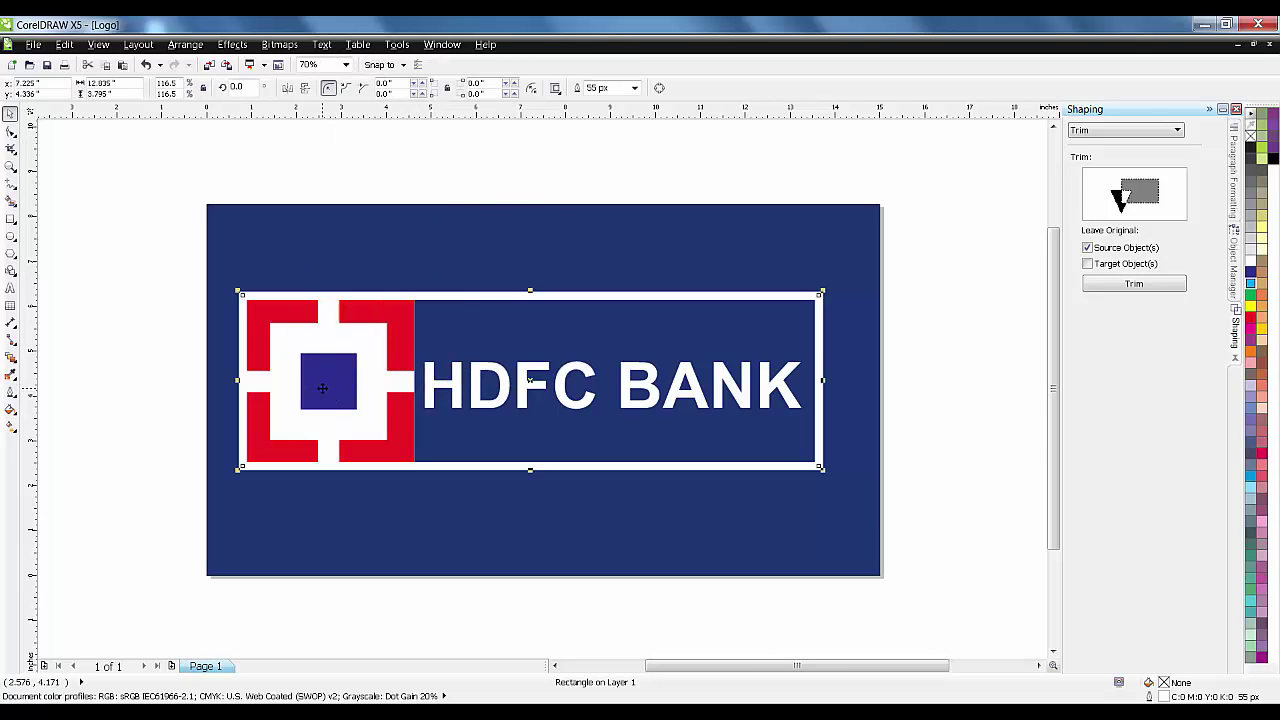
left_click(327, 385)
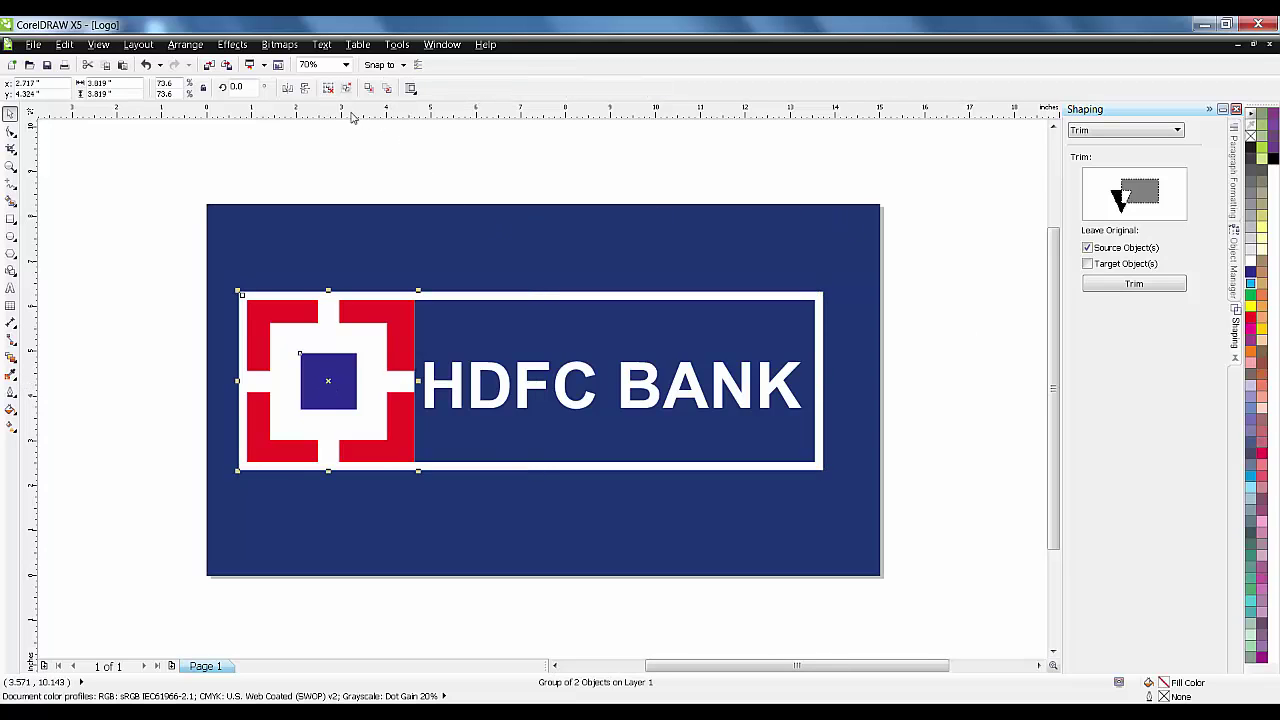
left_click(328, 88)
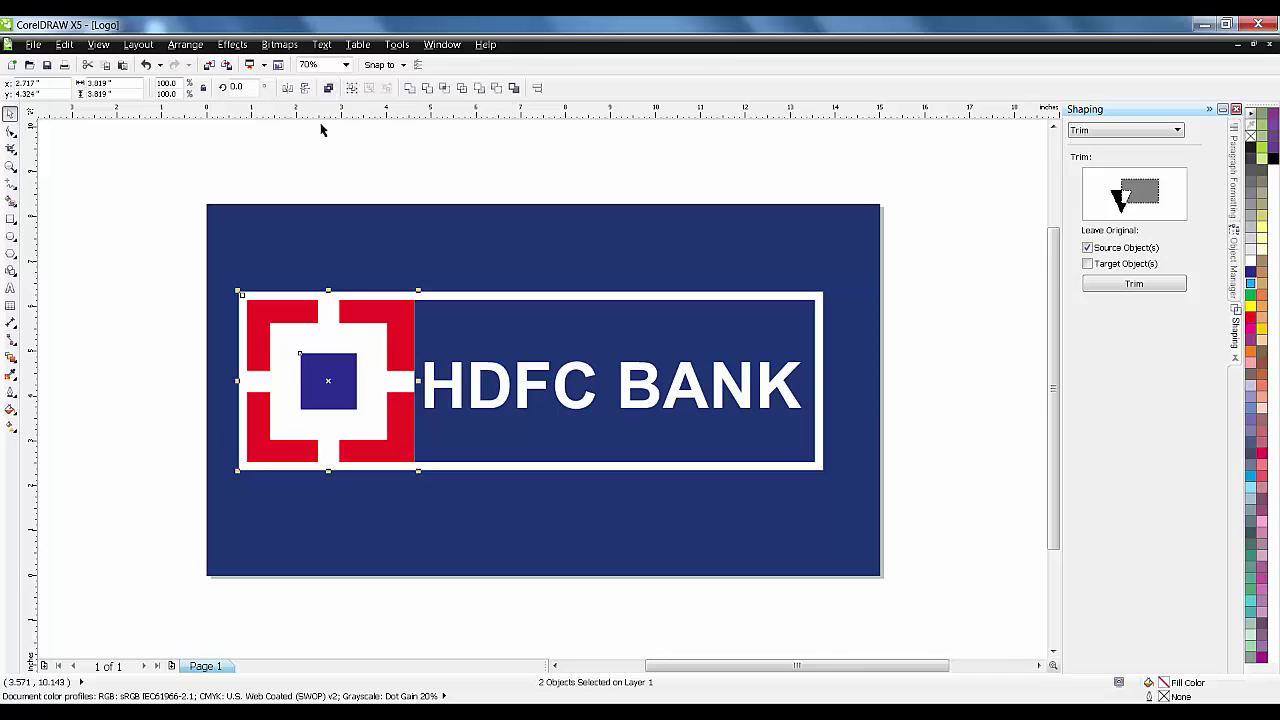
- Lock the white-outlined frame rectangle
left_click(326, 371)
left_click(330, 377)
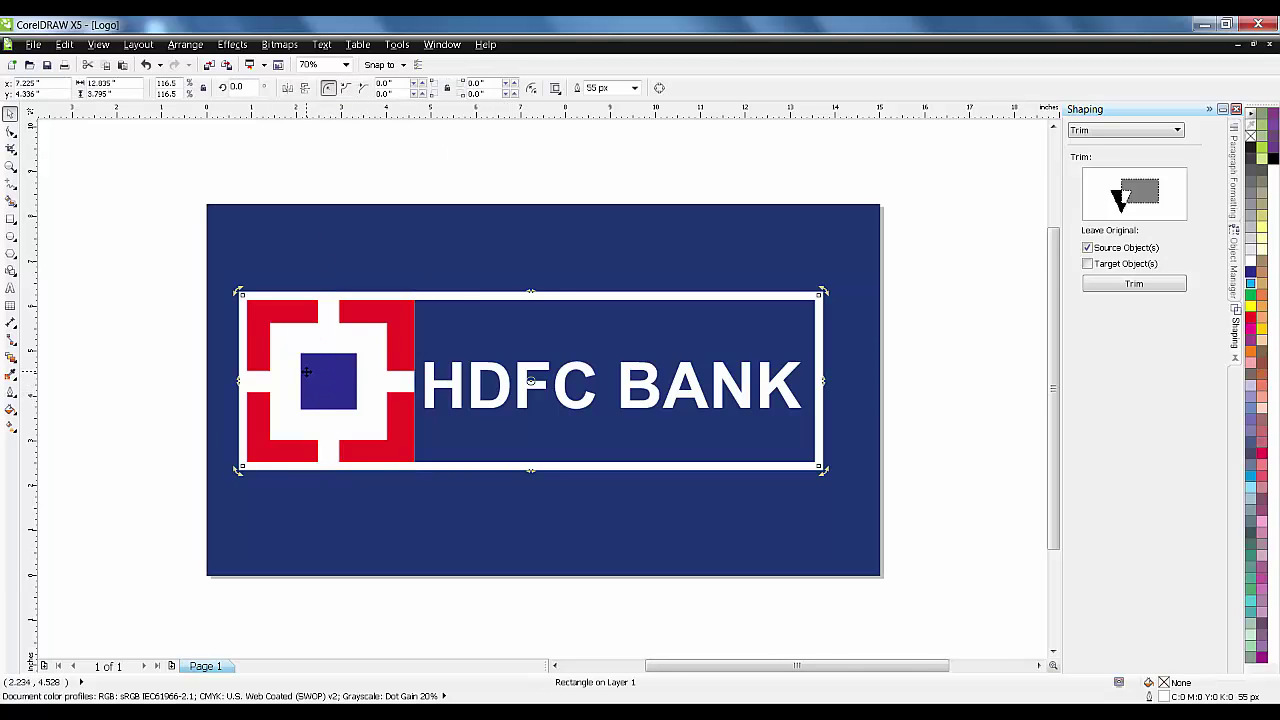
left_click(552, 145)
left_click(540, 320)
right_click(580, 295)
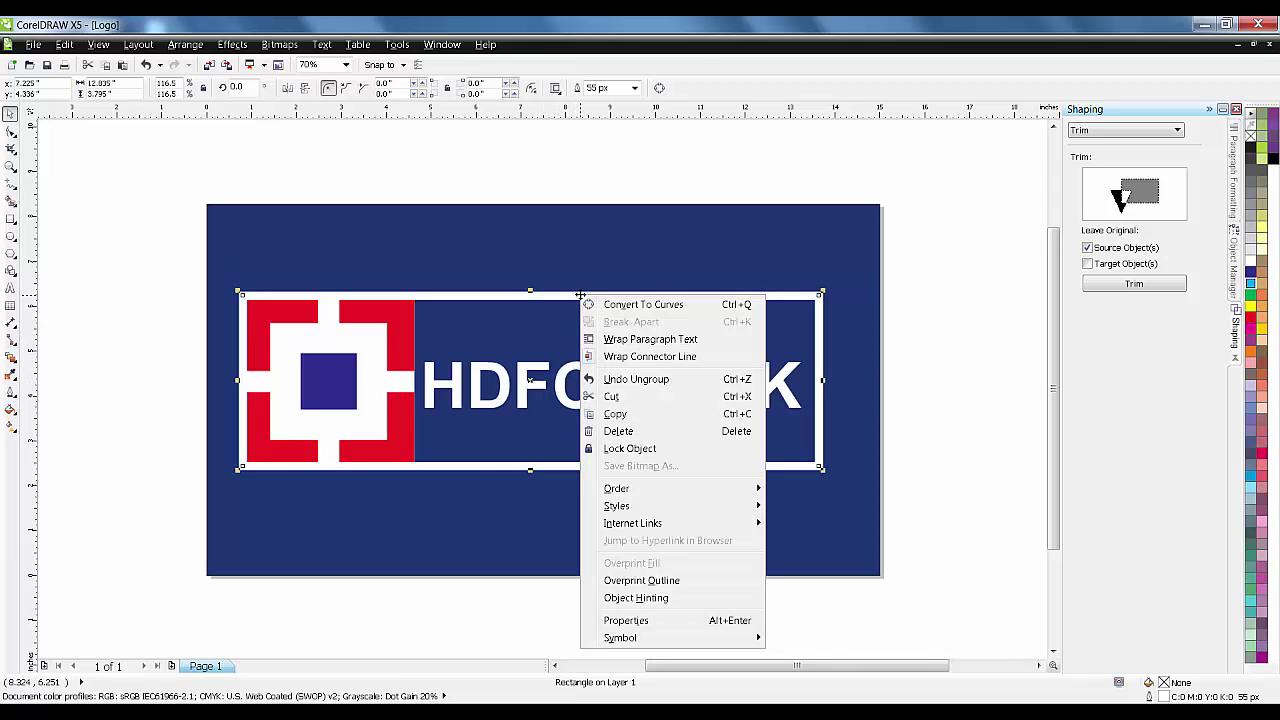
left_click(646, 449)
left_click(455, 167)
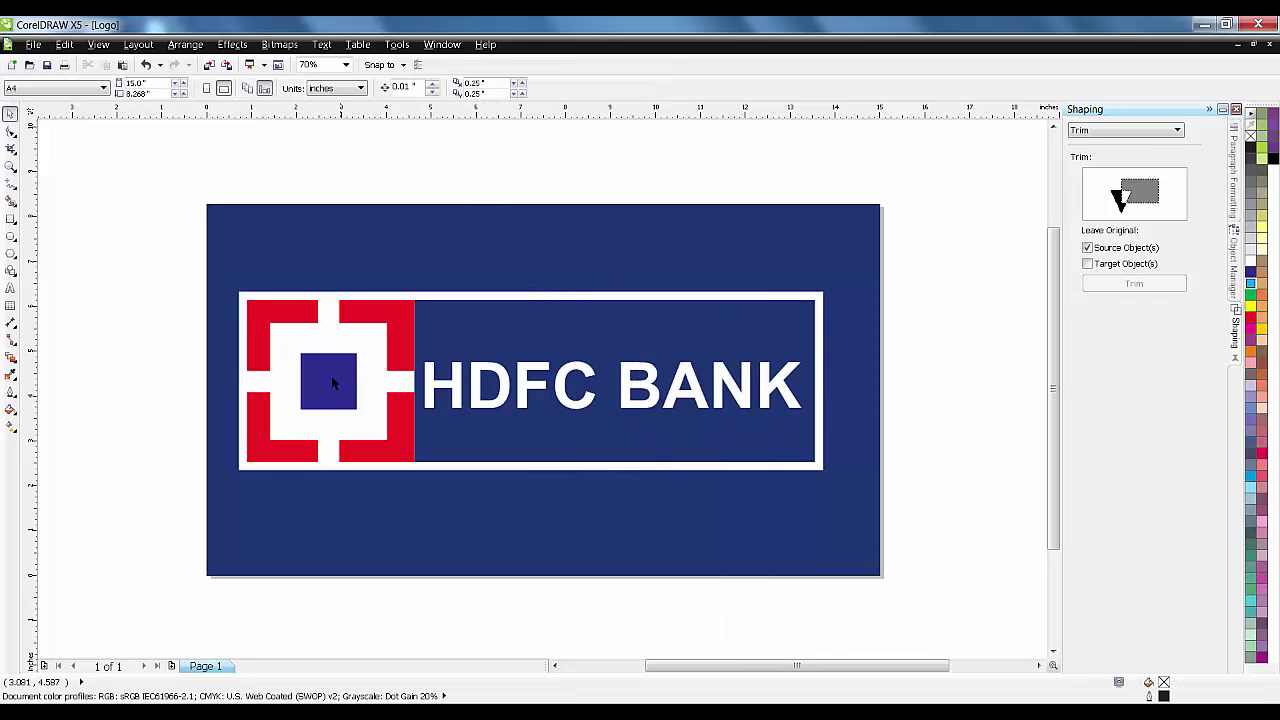
- Sample the background navy with the Color Eyedropper and apply it to the emblem's centre square
left_click(328, 390)
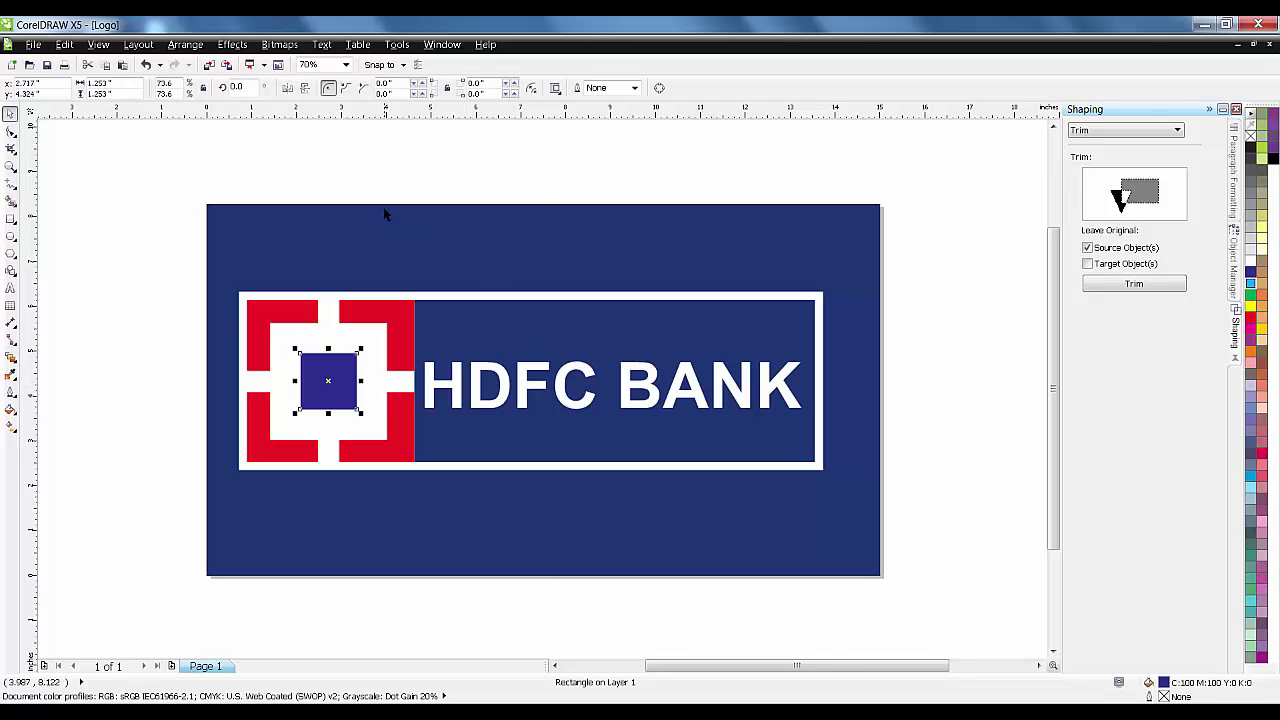
left_click(383, 212)
left_click(366, 171)
left_click(335, 390)
left_click(280, 186)
left_click(328, 397)
left_click(12, 372)
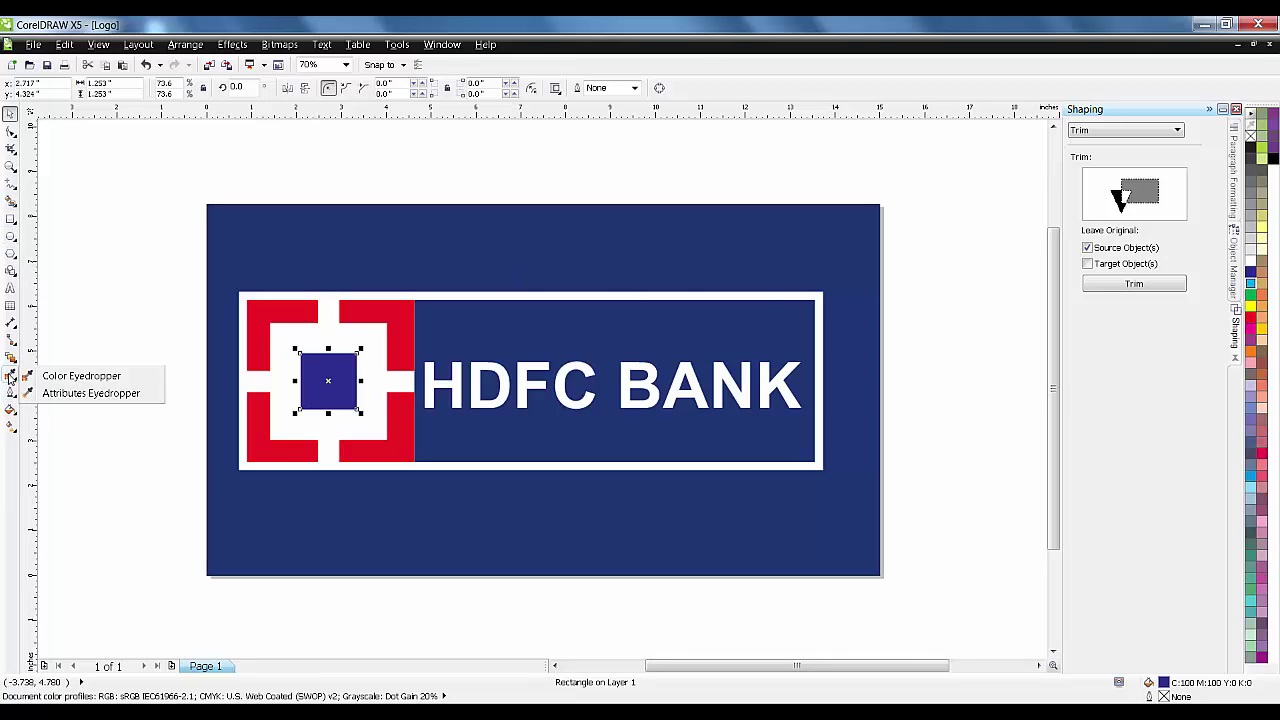
left_click(80, 376)
left_click(289, 249)
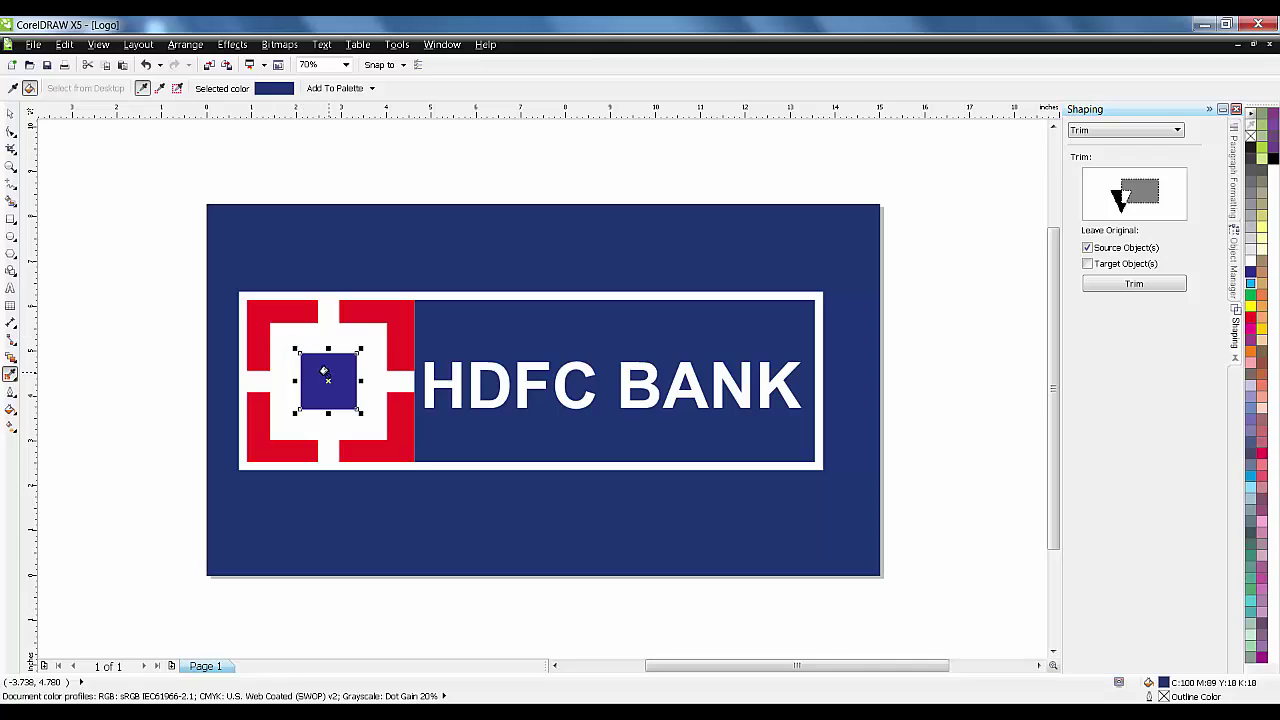
left_click(11, 113)
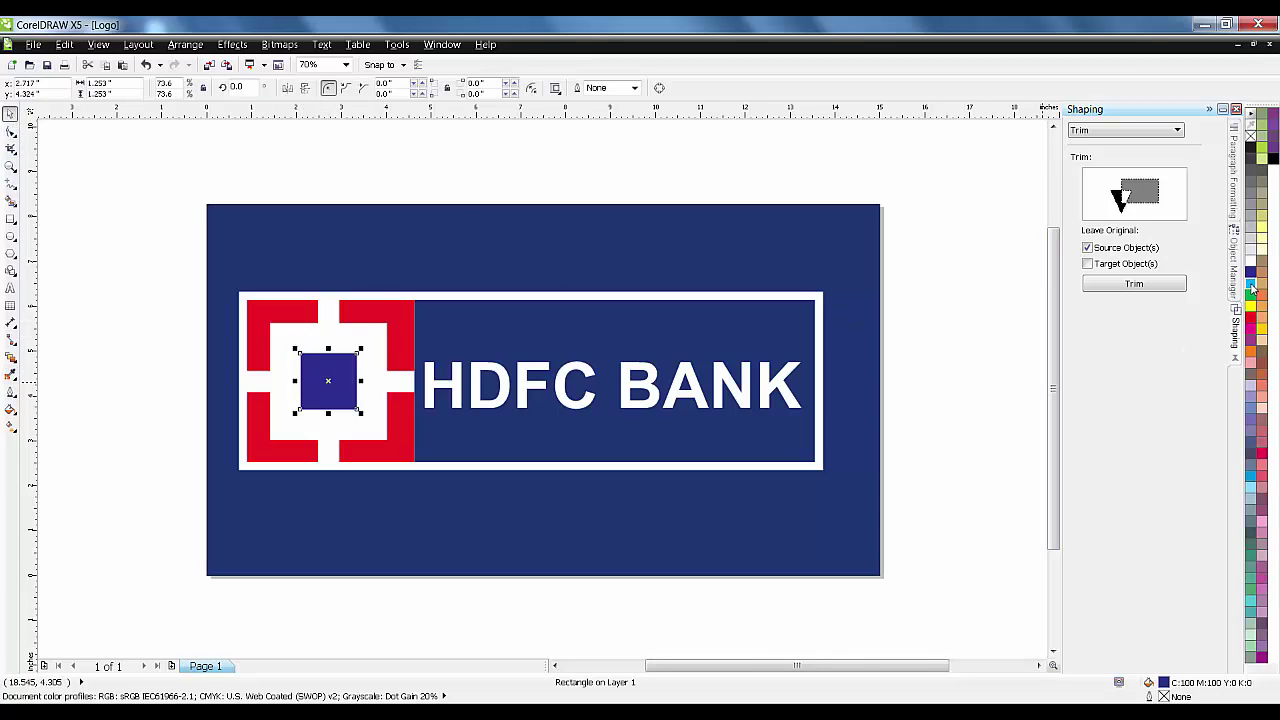
left_click_drag(1250, 288, 1237, 345)
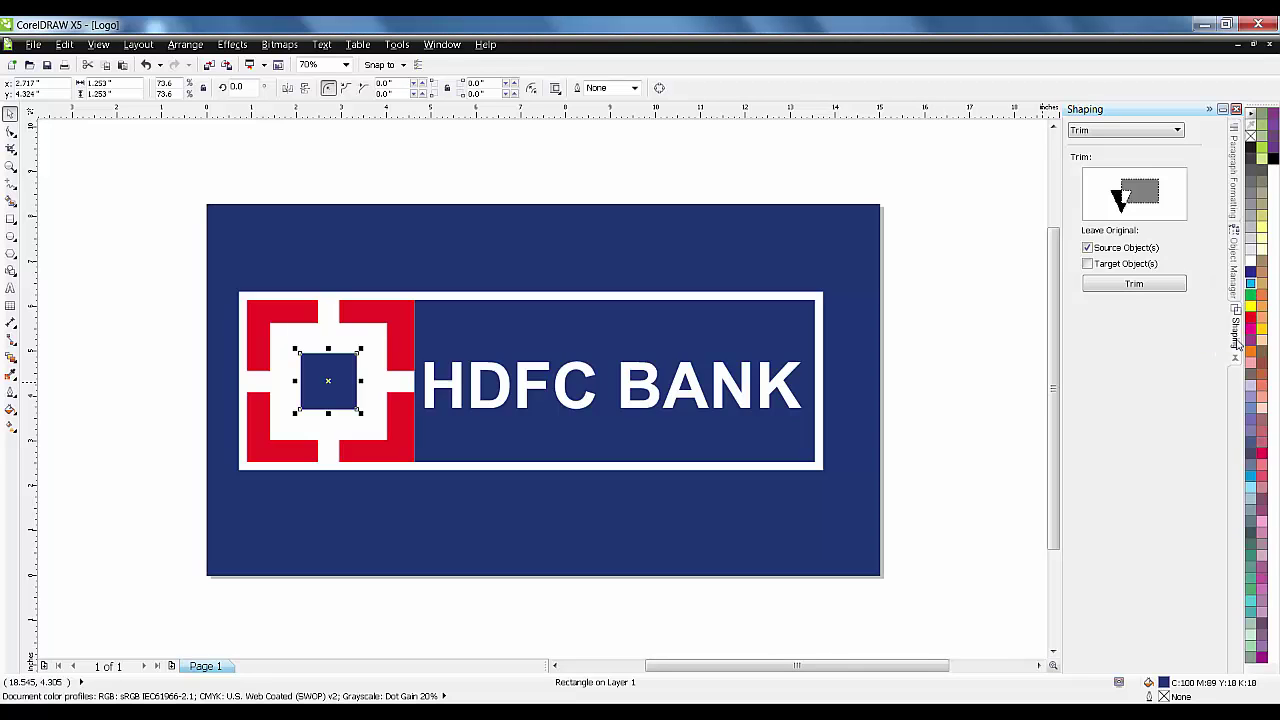
left_click(398, 188)
- Unlock the white frame and group all five logo pieces with Ctrl+G
left_click(484, 294)
right_click(484, 294)
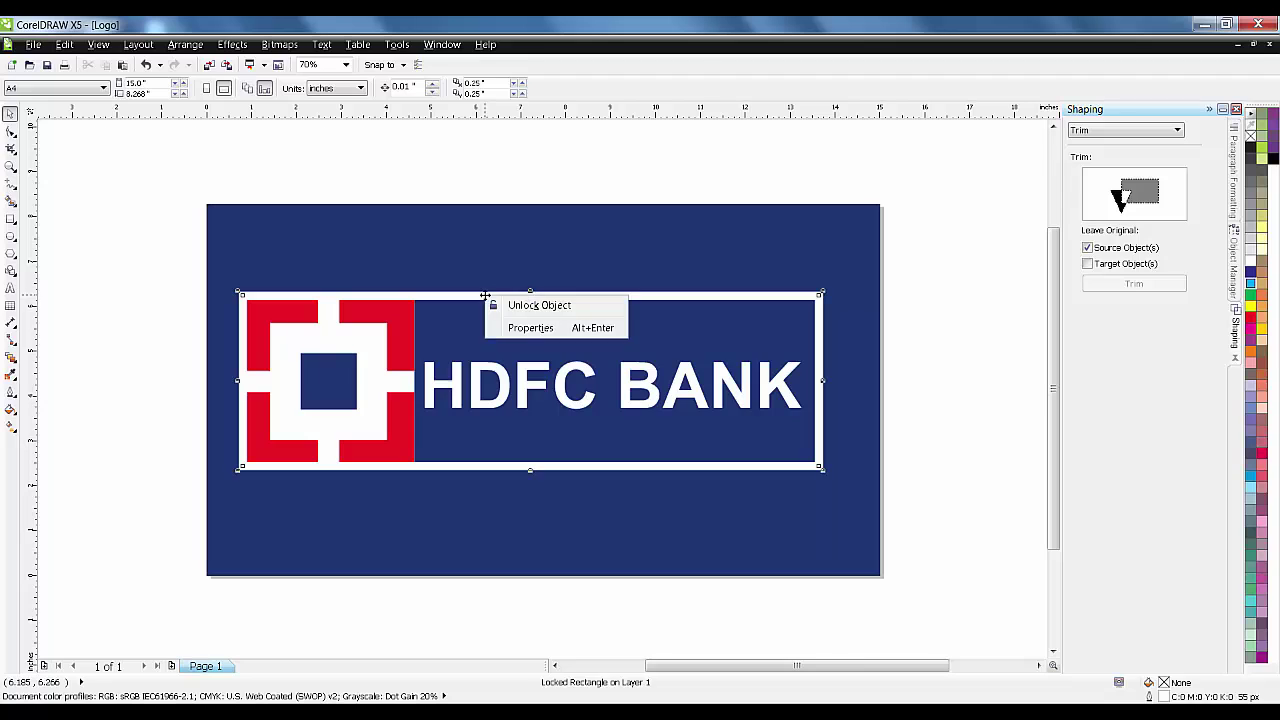
left_click(543, 306)
left_click(160, 283)
left_click_drag(132, 262, 845, 500)
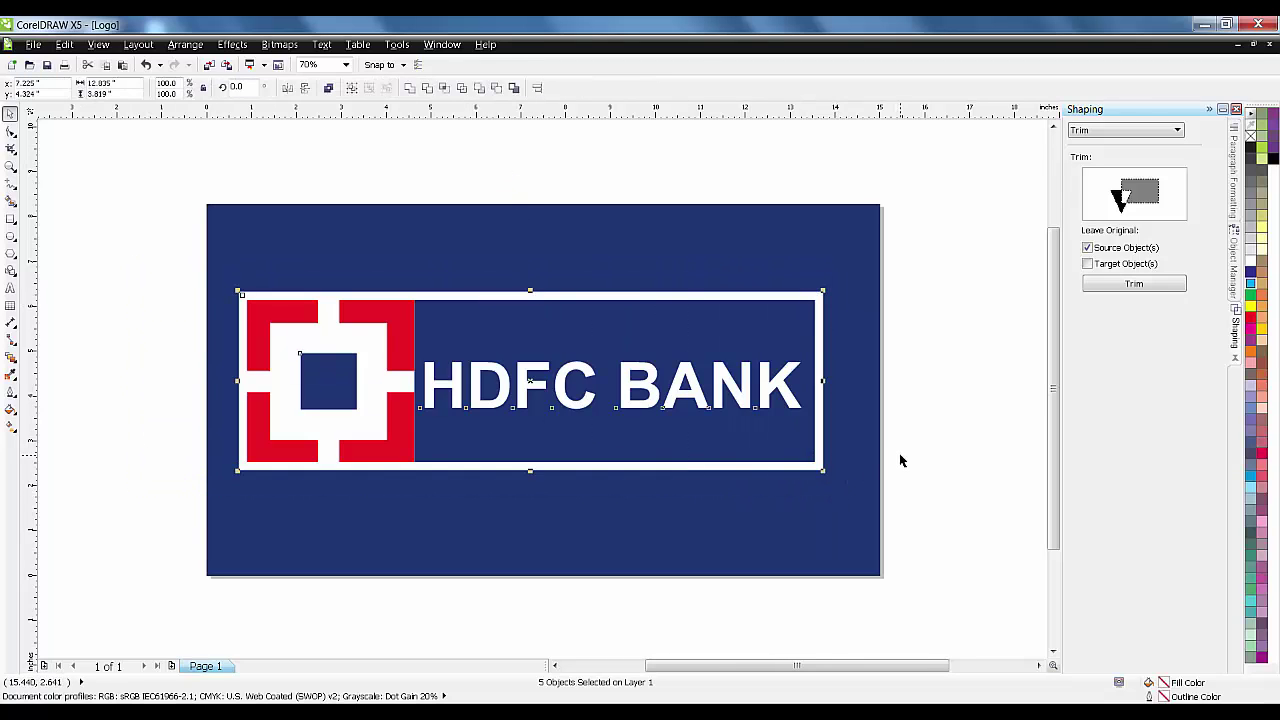
key("ctrl+g")
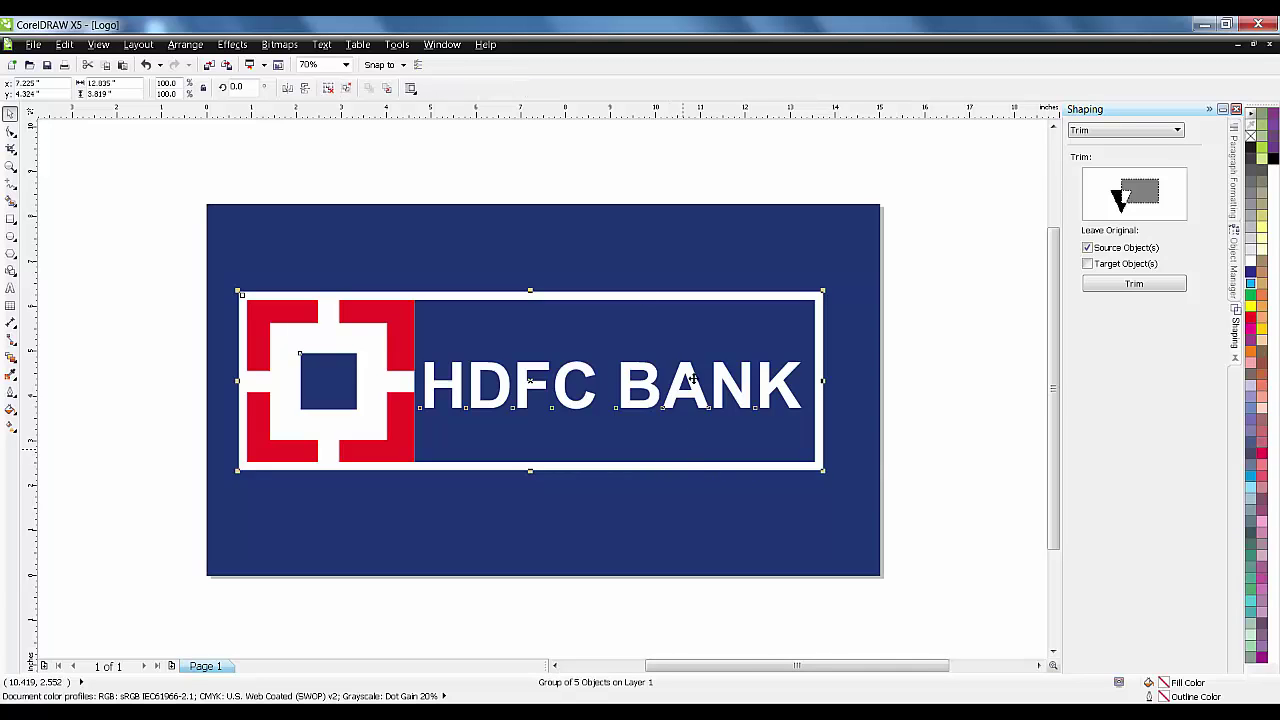
- Nudge the logo group up two steps with the arrow key
left_click(503, 149)
left_click(453, 296)
key("Up")
key("Up")
key("Up")
key("Up")
key("Up")
key("Up")
key("Up")
key("Up")
key("Up")
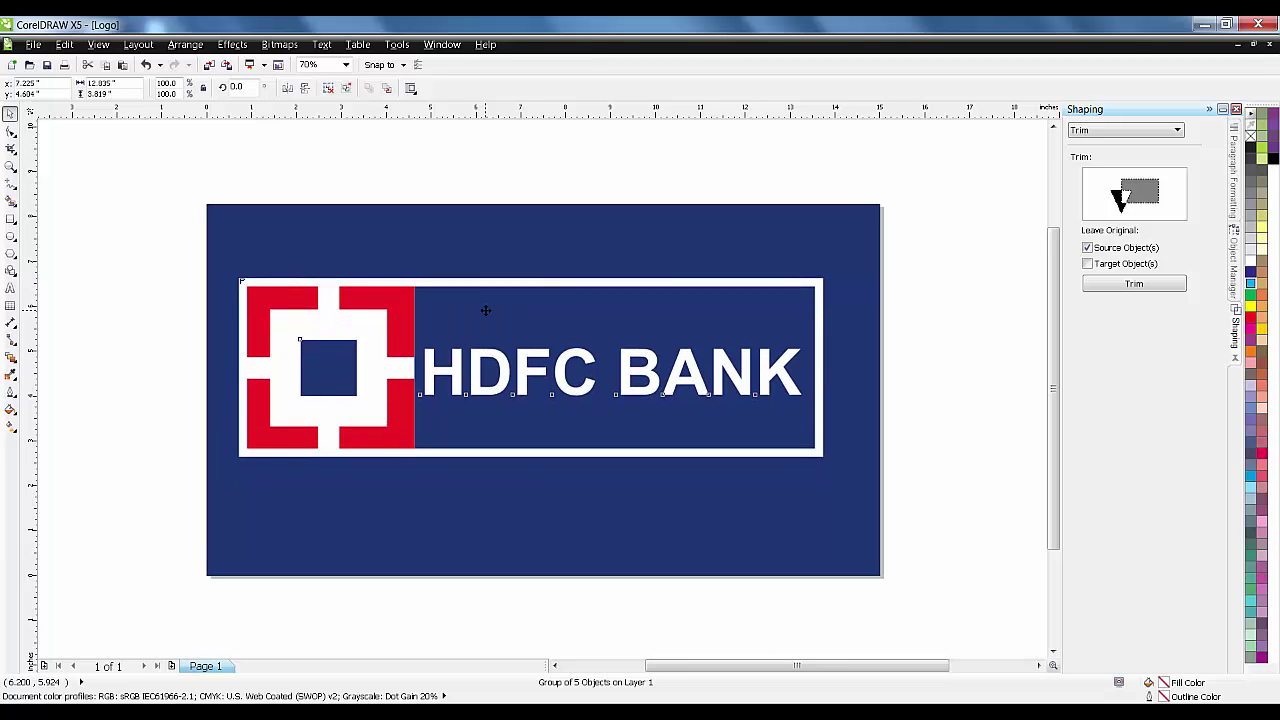
key("Up")
key("Up")
- Type the tagline 'We Understand Your World' below the logo band at about 73 pt
left_click(138, 367)
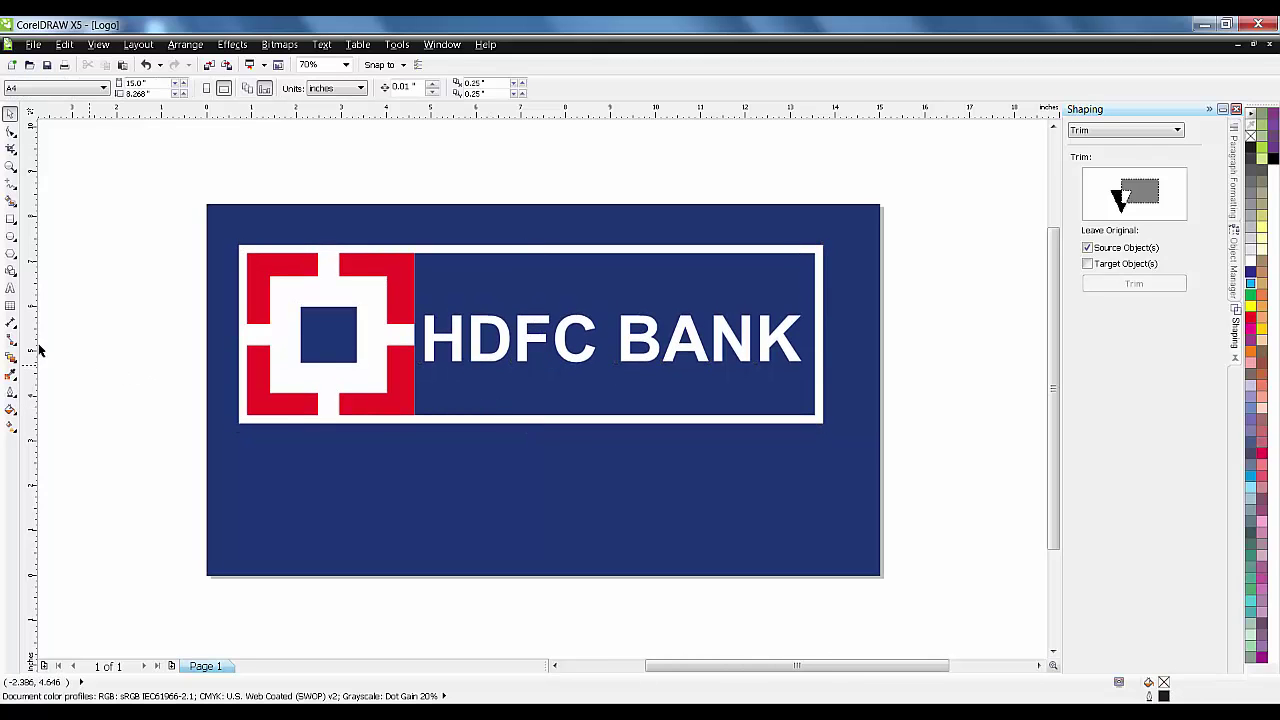
left_click(9, 293)
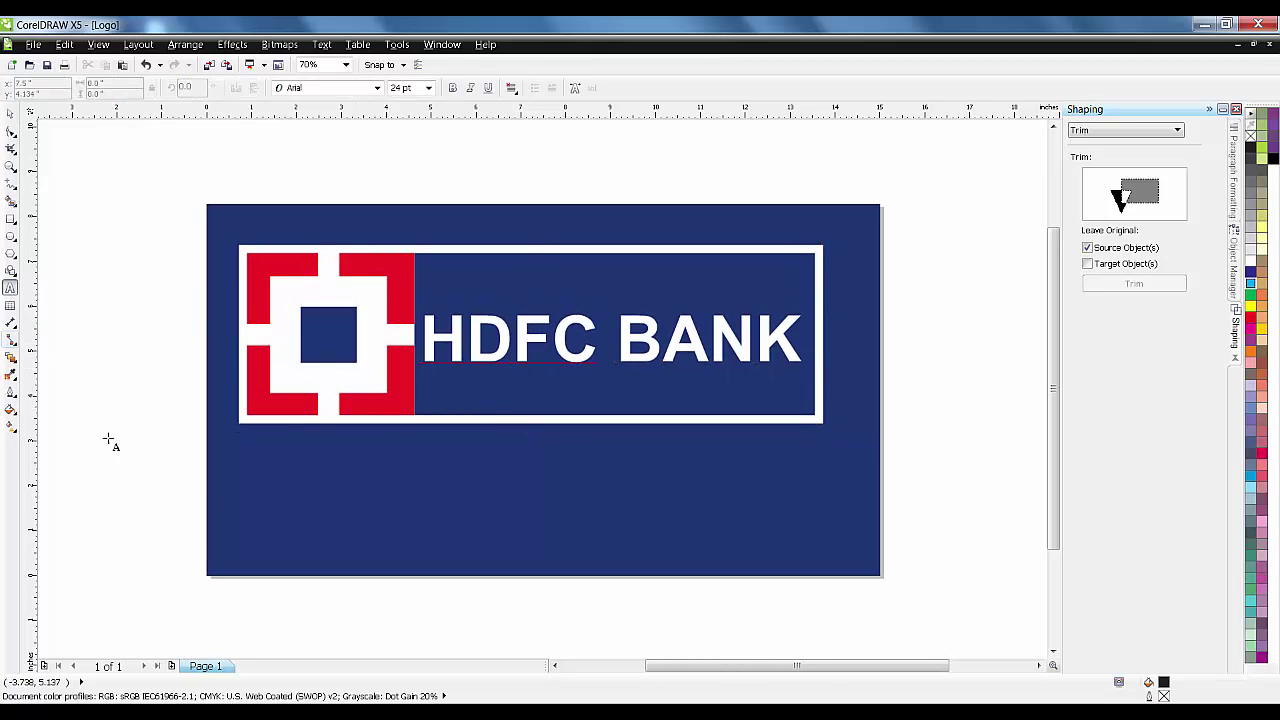
left_click(281, 488)
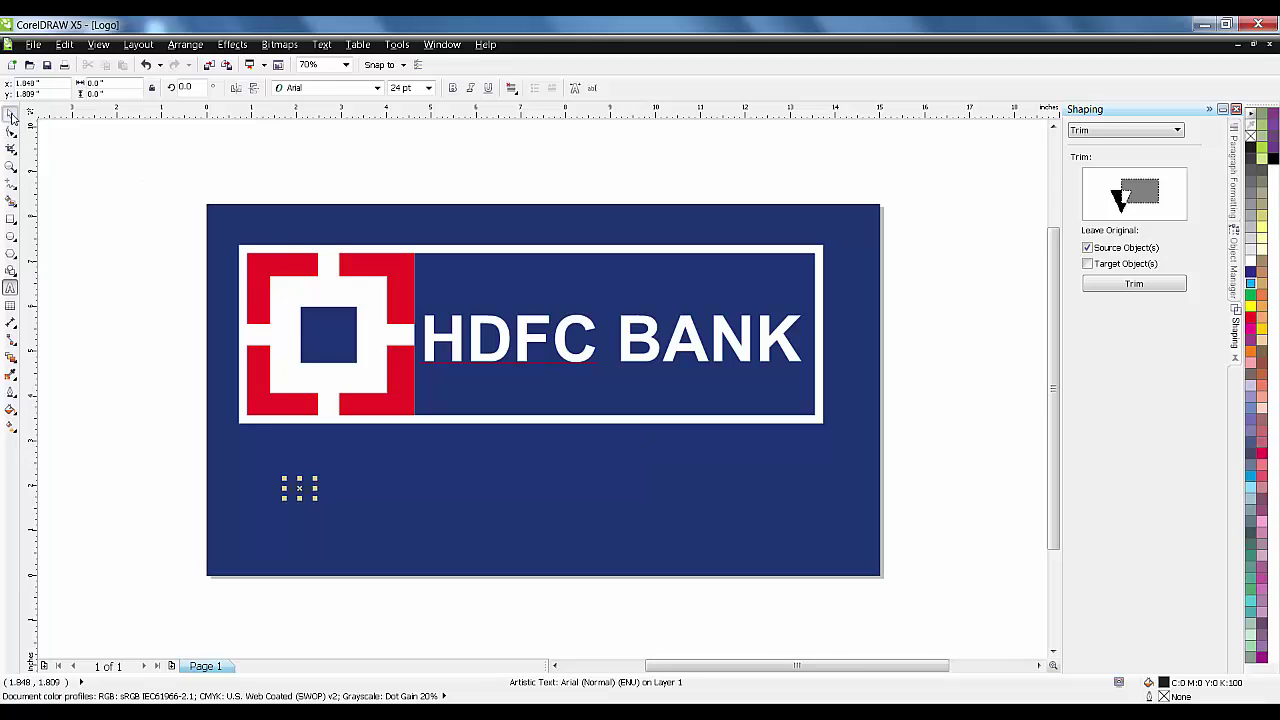
type("We")
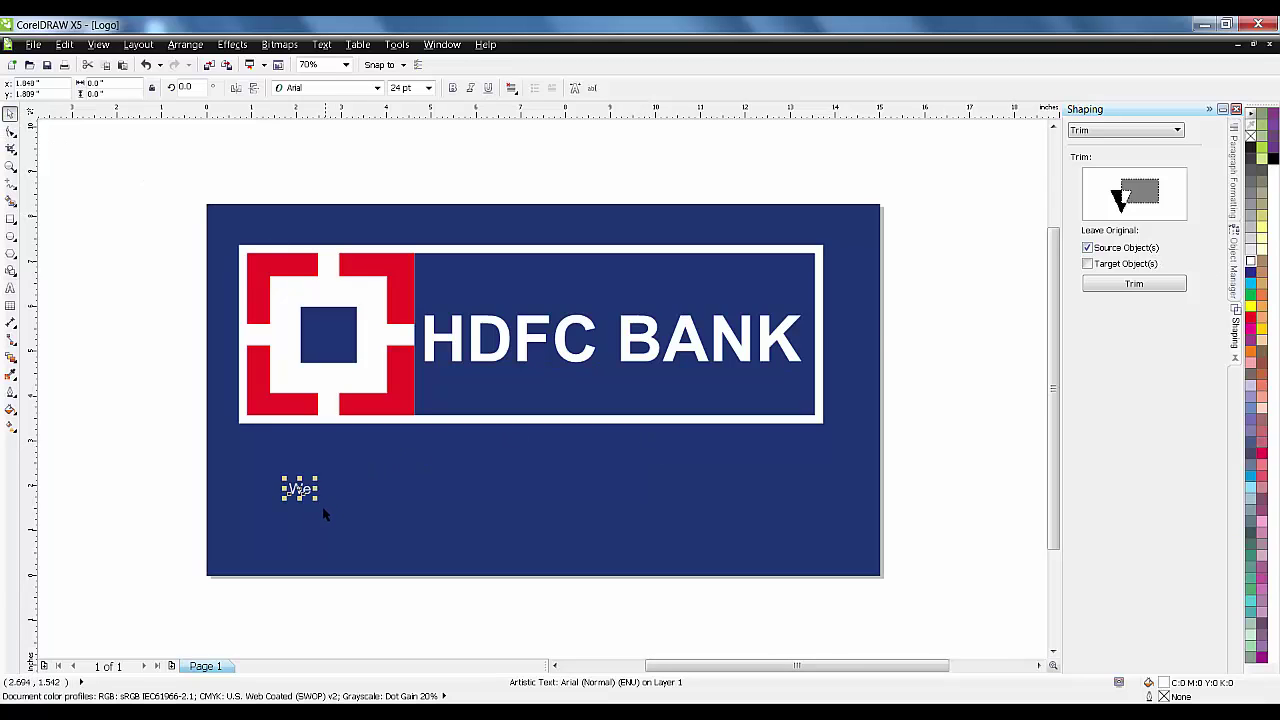
left_click_drag(317, 499, 397, 511)
type("un")
key("BackSpace")
key("BackSpace")
key("BackSpace")
type("Understand Y")
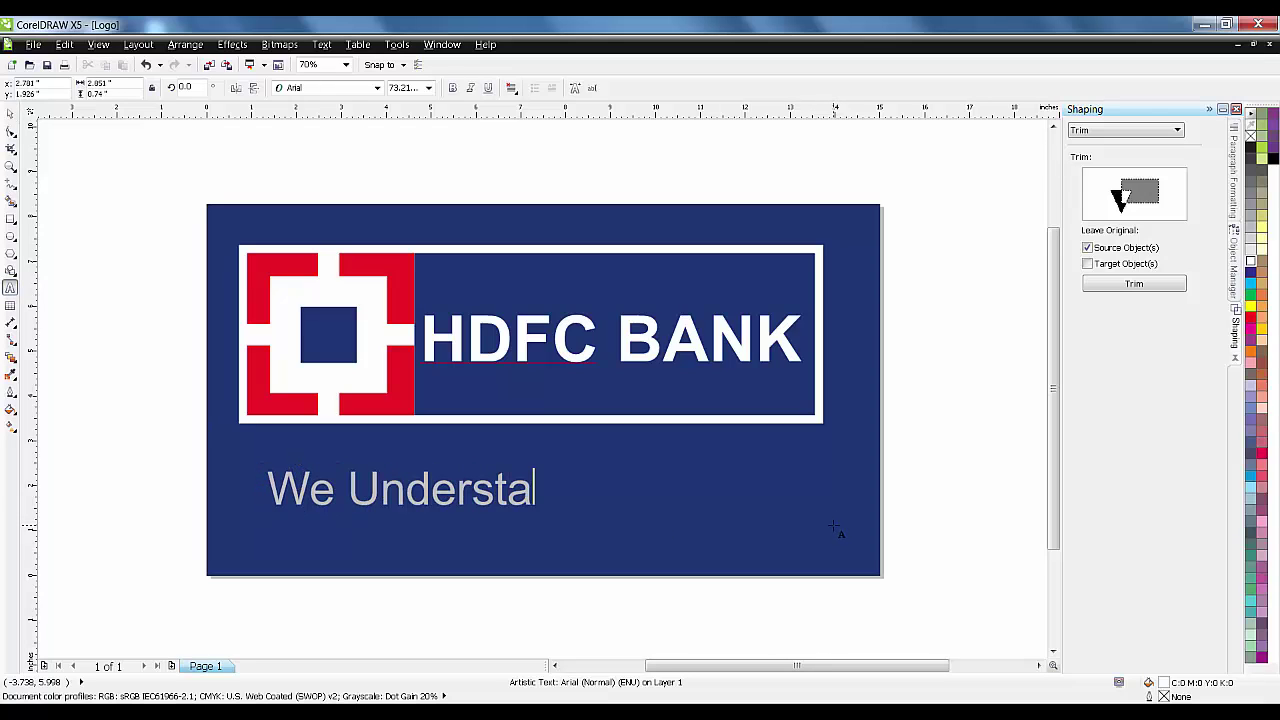
key("BackSpace")
type("Your")
key("BackSpace")
type("r World")
key("ctrl+space")
- Move the tagline up under the band and enlarge it to span the band's width
left_click_drag(538, 487, 519, 456)
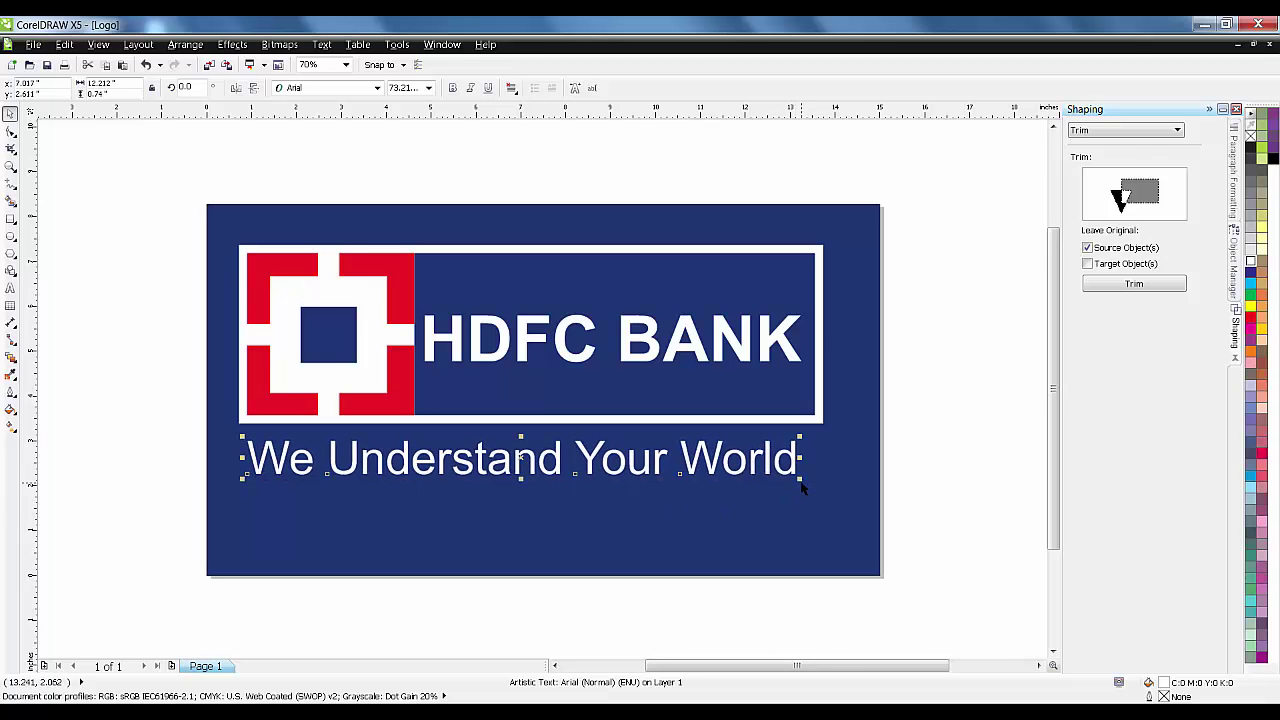
left_click_drag(798, 481, 820, 485)
left_click(932, 435)
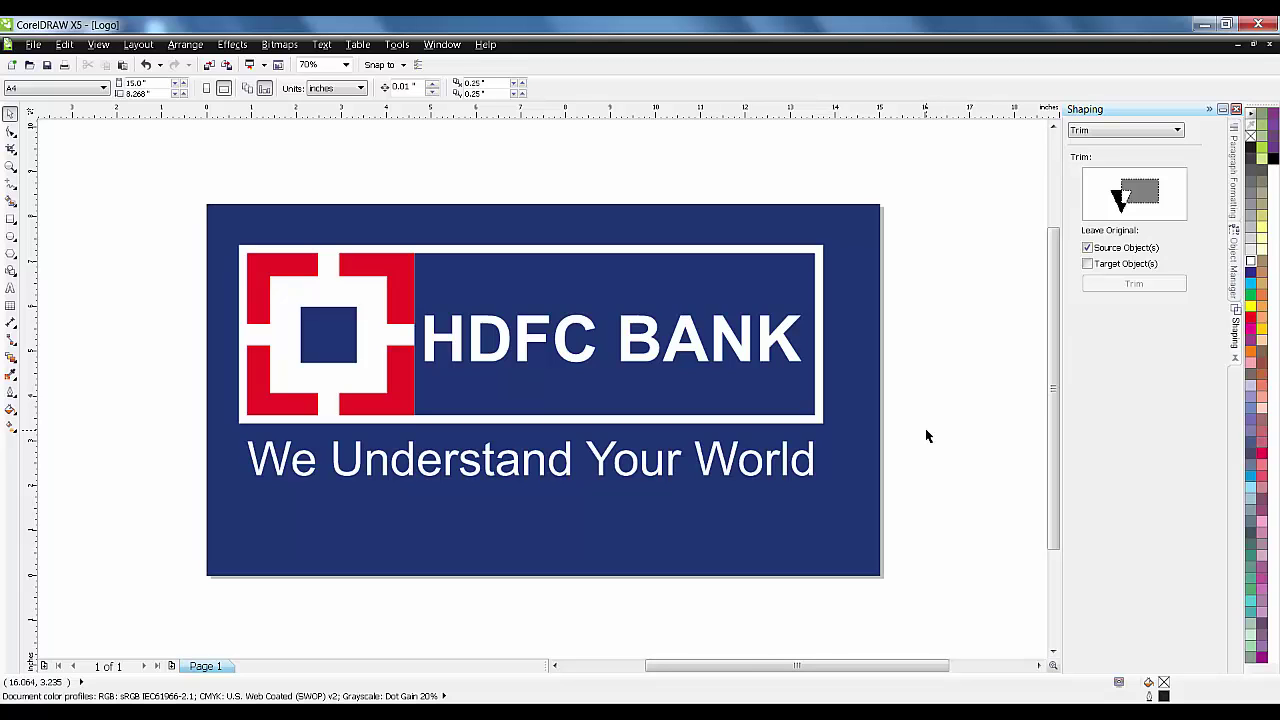
key("F4")
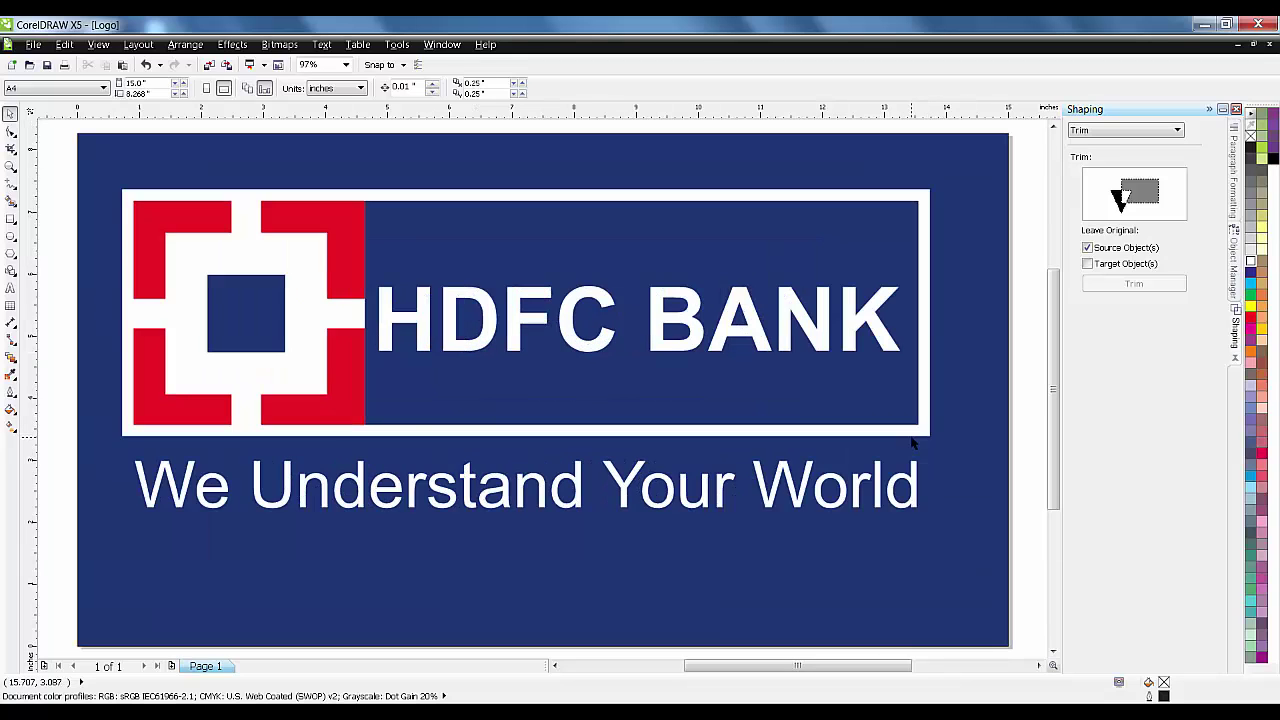
left_click(846, 541)
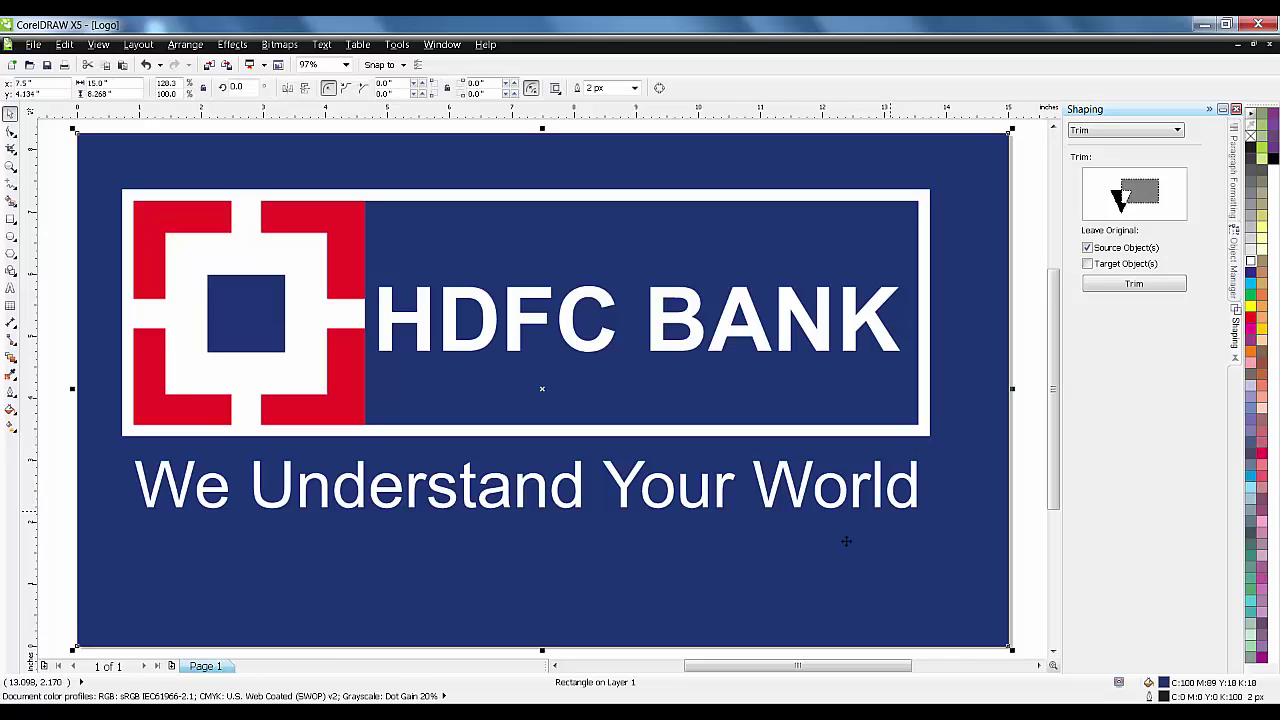